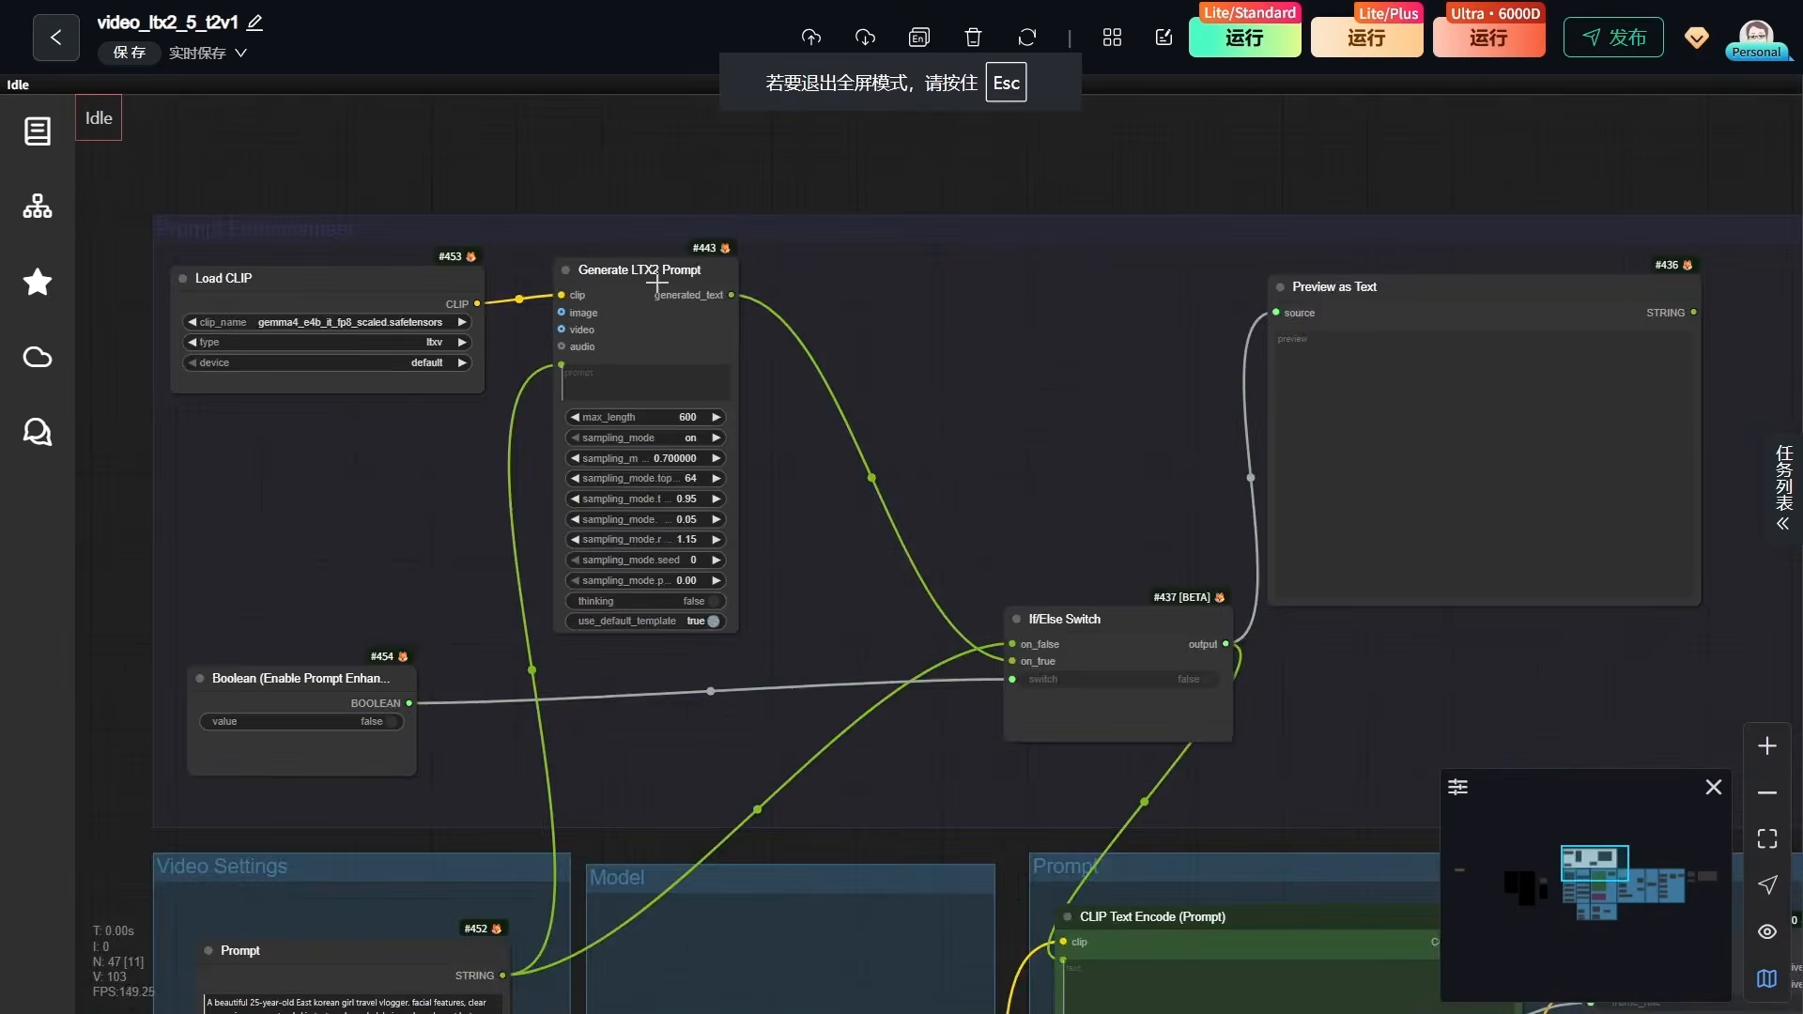
- Examine the Generate LTX2 Prompt node and its connected Load CLIP node in the Prompt Enhancement group
left_click(689, 259)
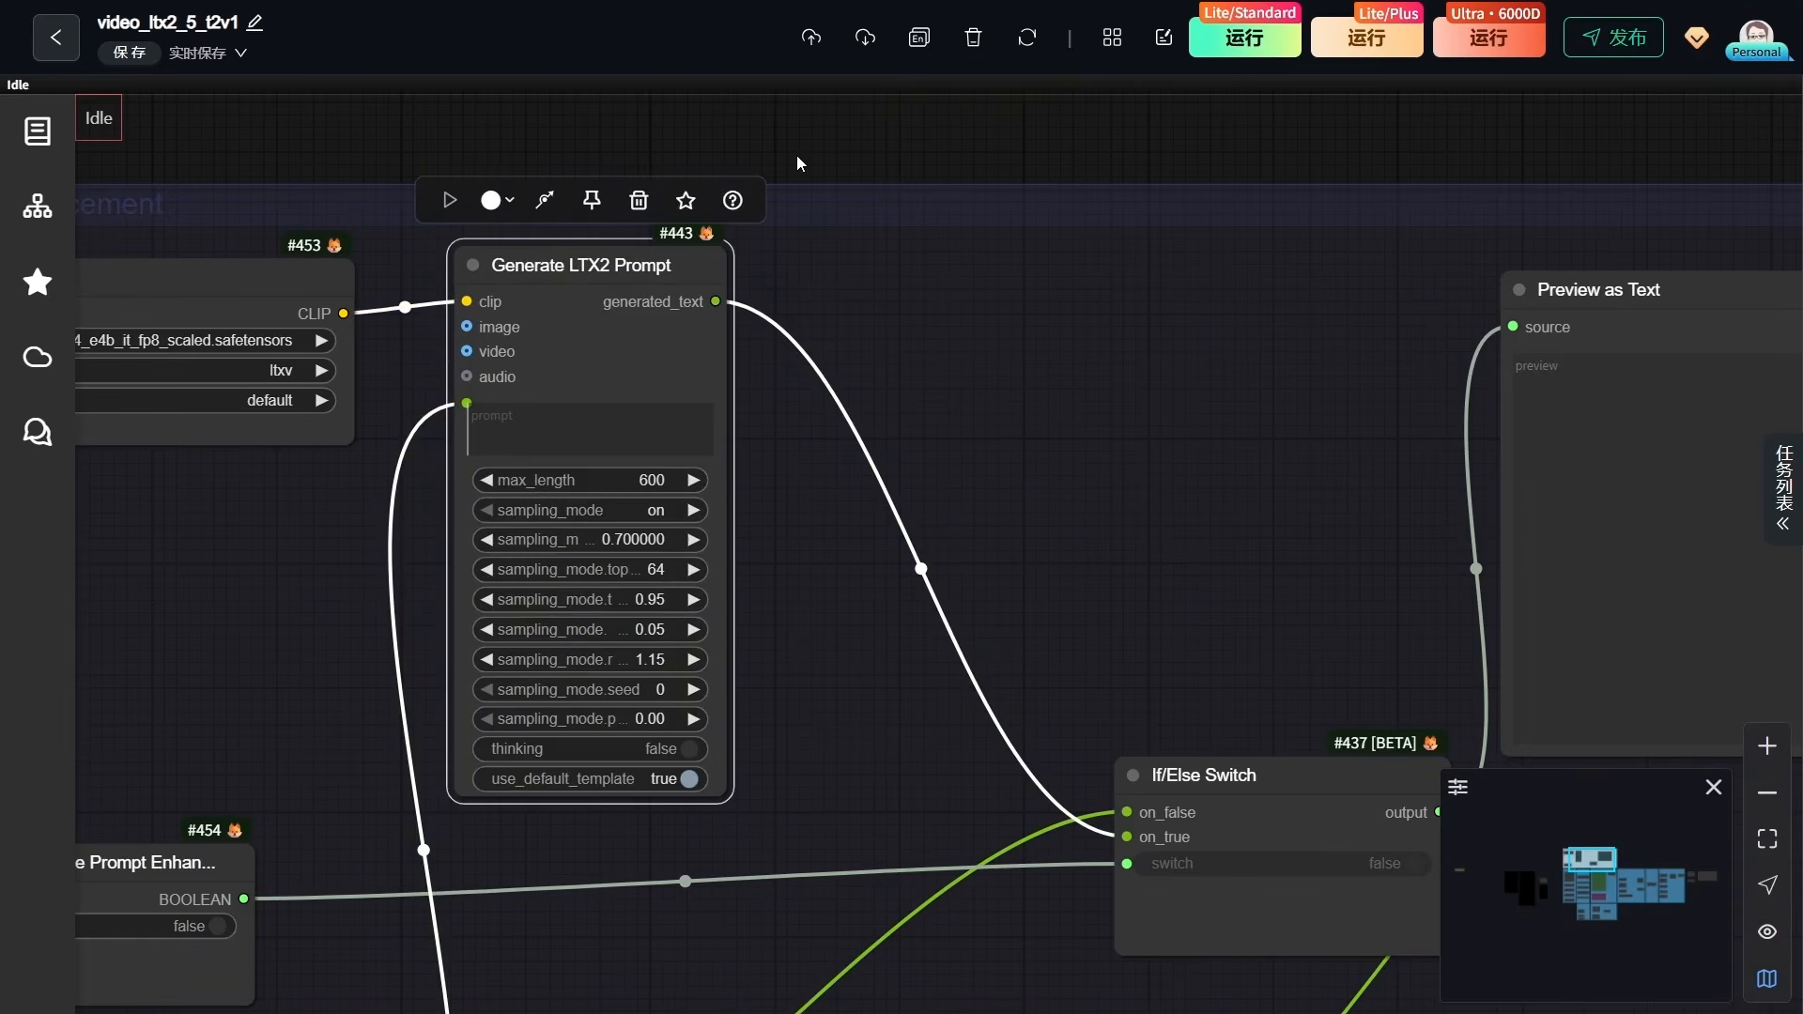
left_click_drag(797, 163, 1105, 200)
left_click(391, 330)
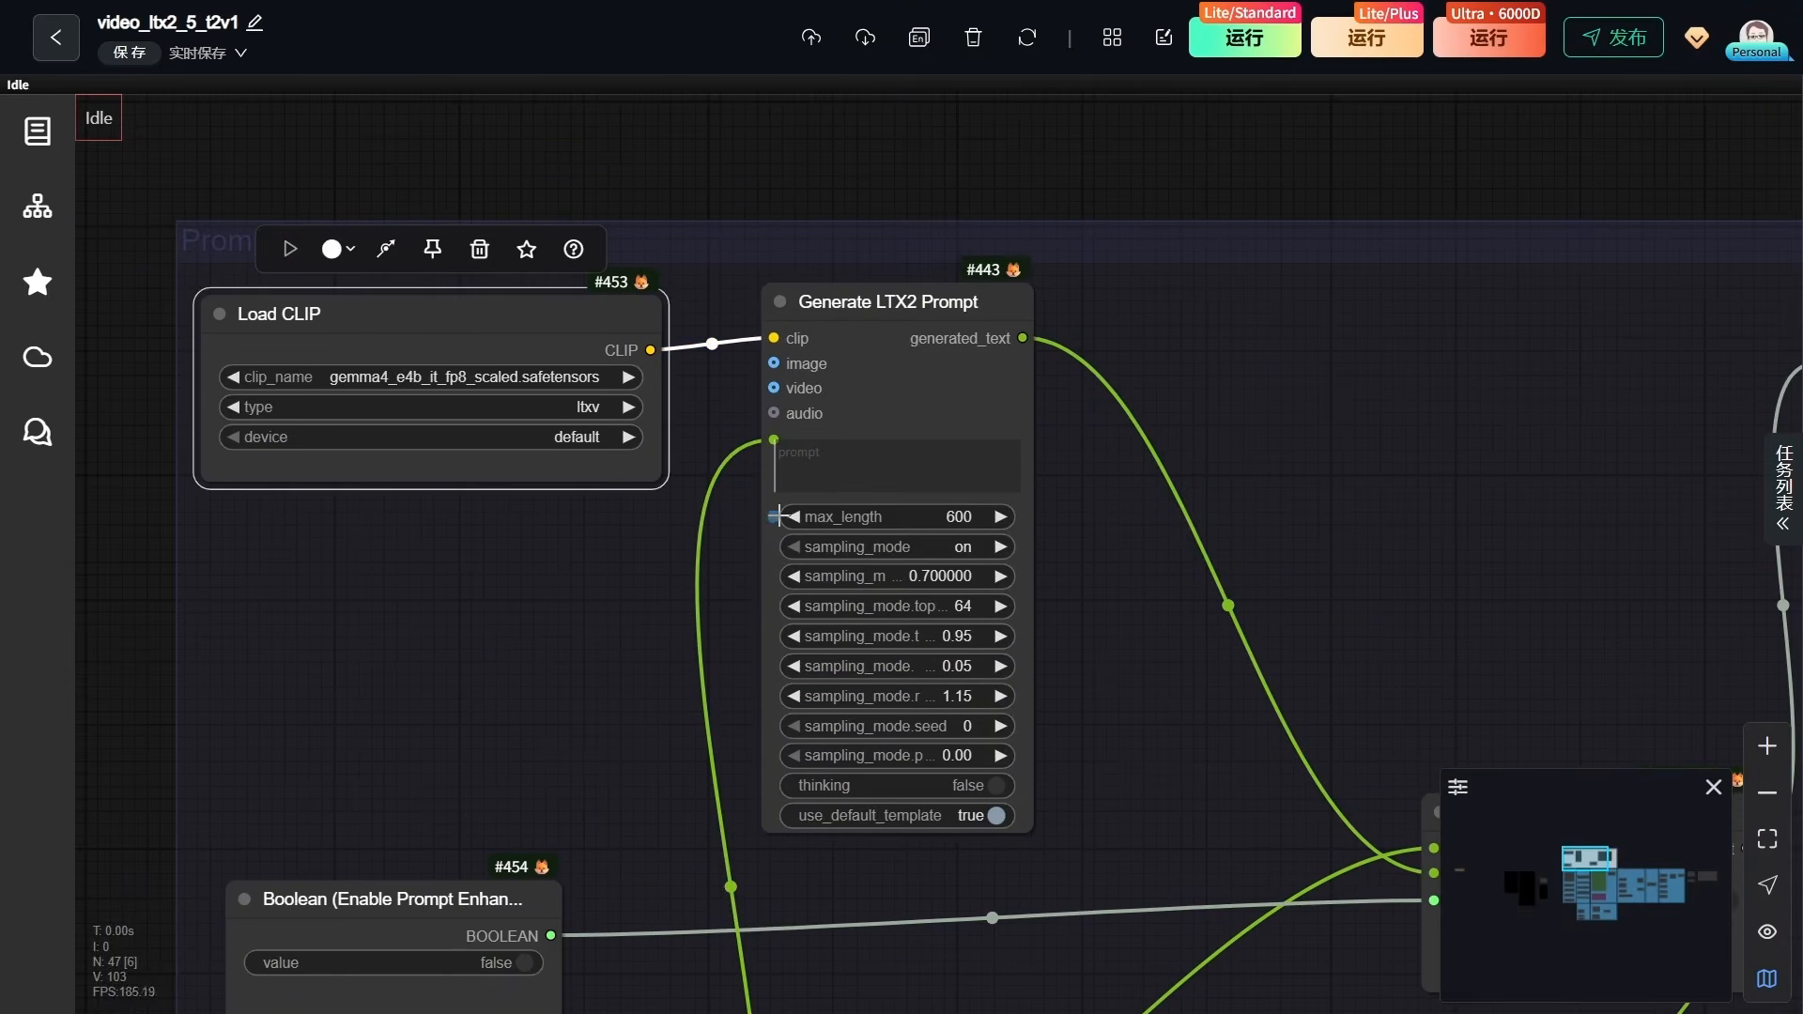
left_click(1217, 191)
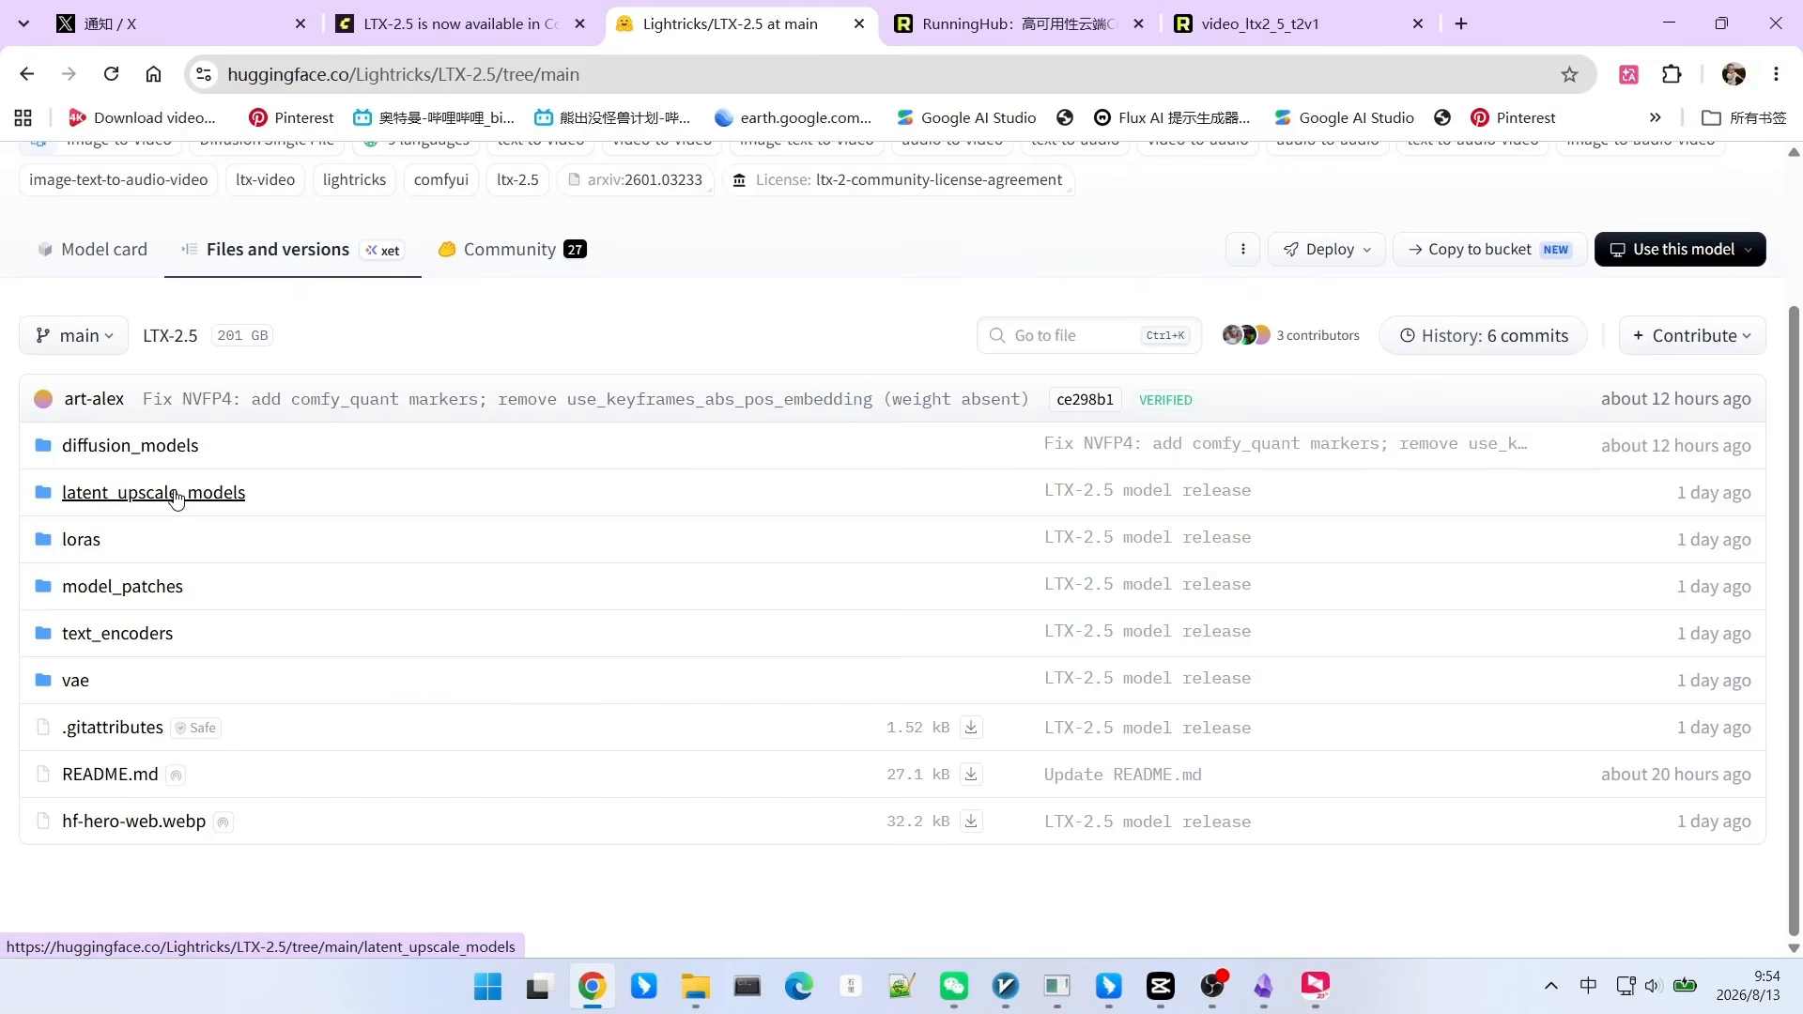
- Open the latent_upscale_models folder of the LTX-2.5 repository on Hugging Face and review the spatial and temporal upscaler files
left_click(176, 497)
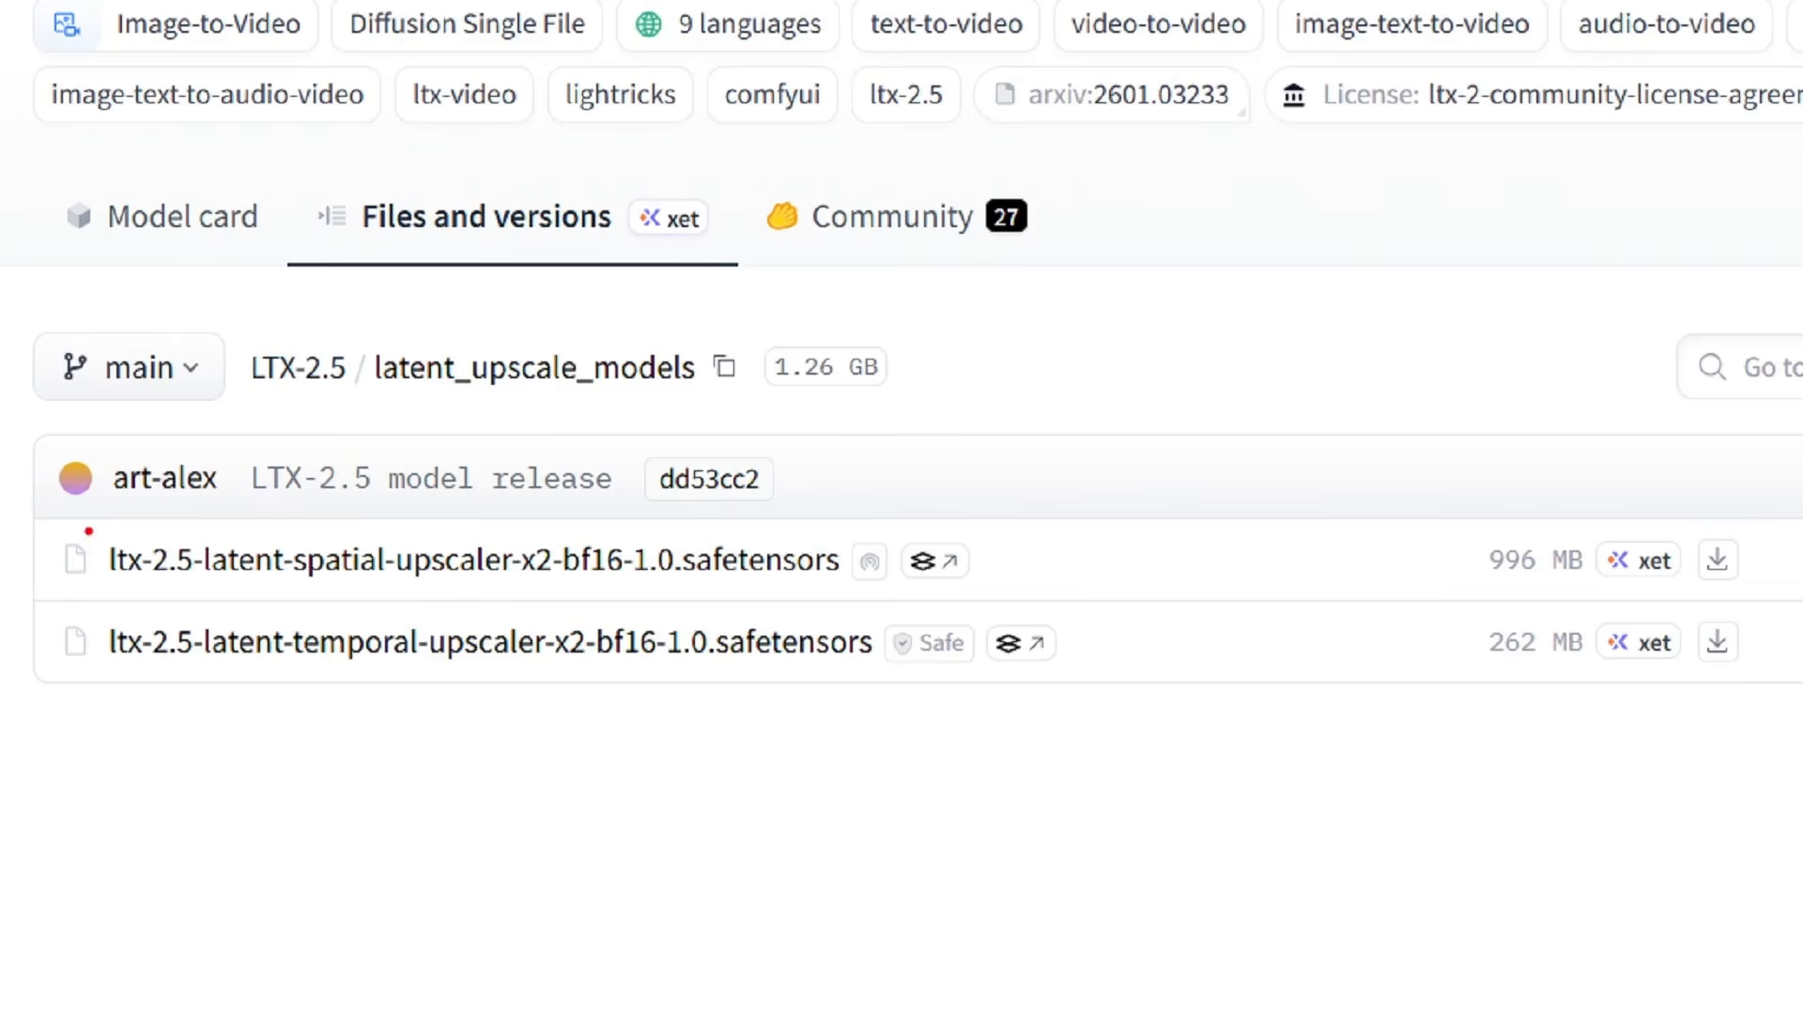
mouse_move(88, 531)
left_mouse_down()
mouse_move(512, 587)
mouse_move(897, 599)
left_mouse_up()
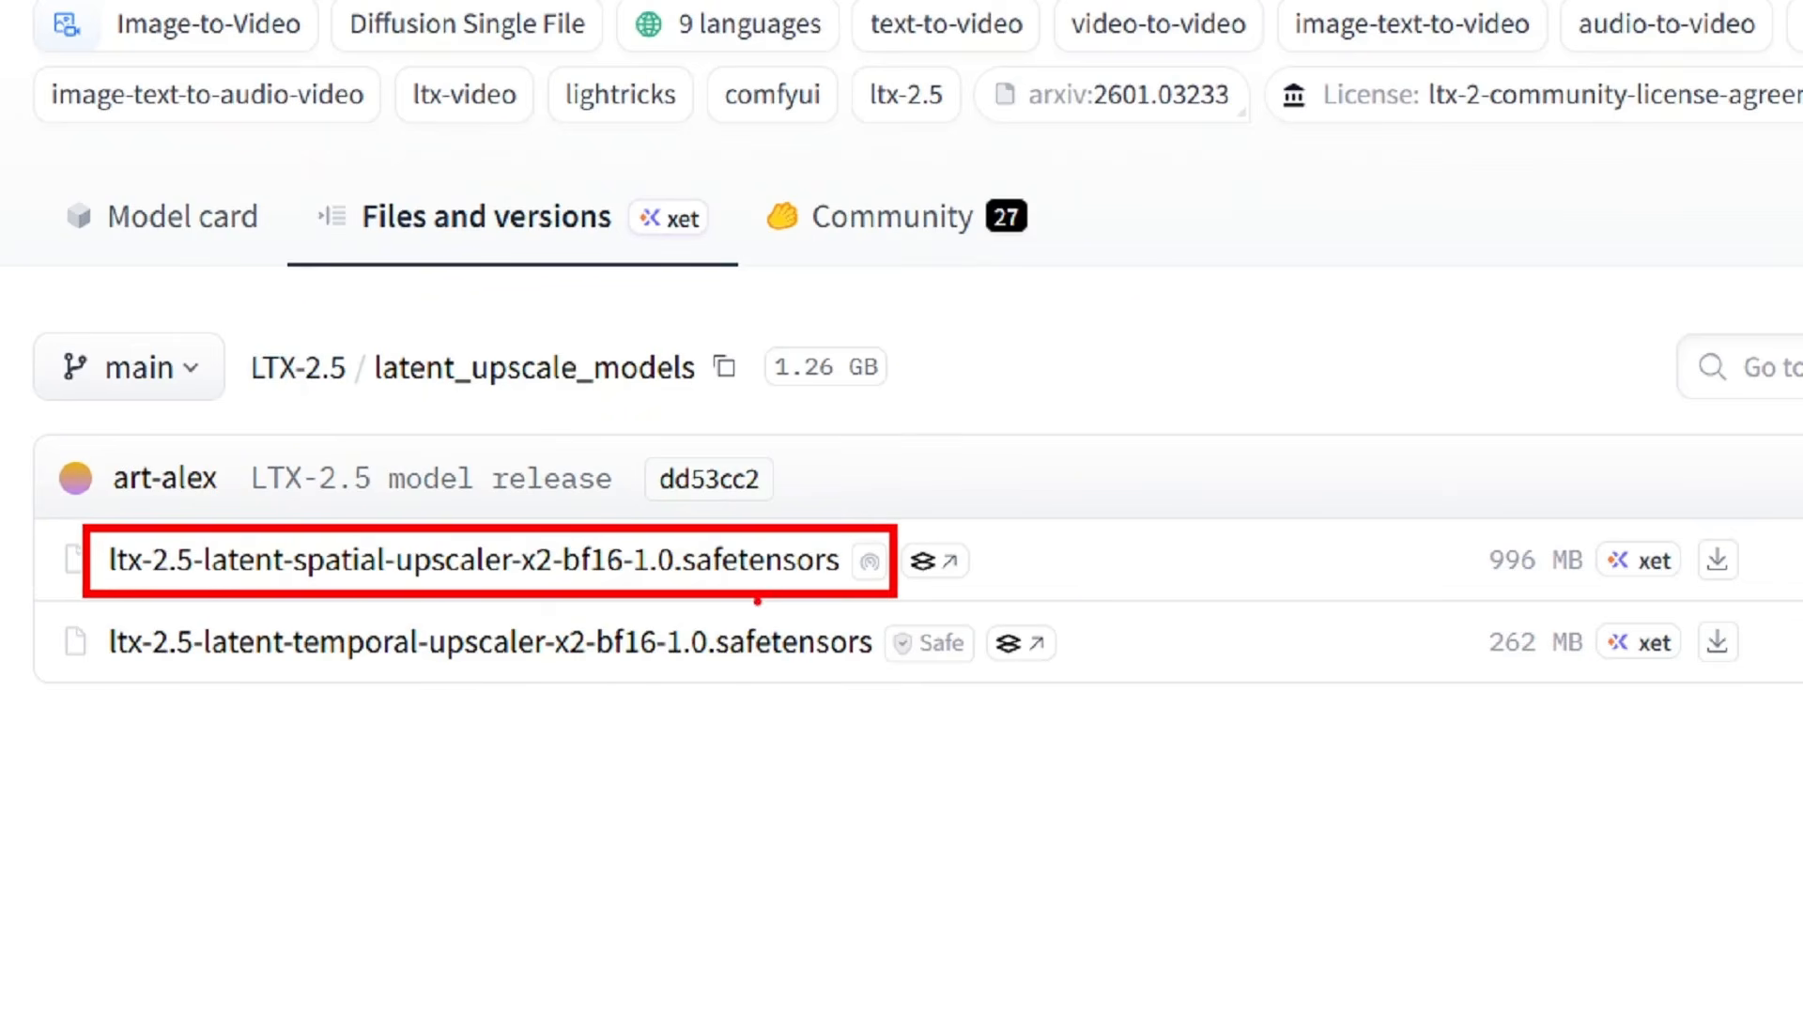
mouse_move(75, 606)
left_mouse_down()
mouse_move(645, 697)
mouse_move(977, 691)
left_mouse_up()
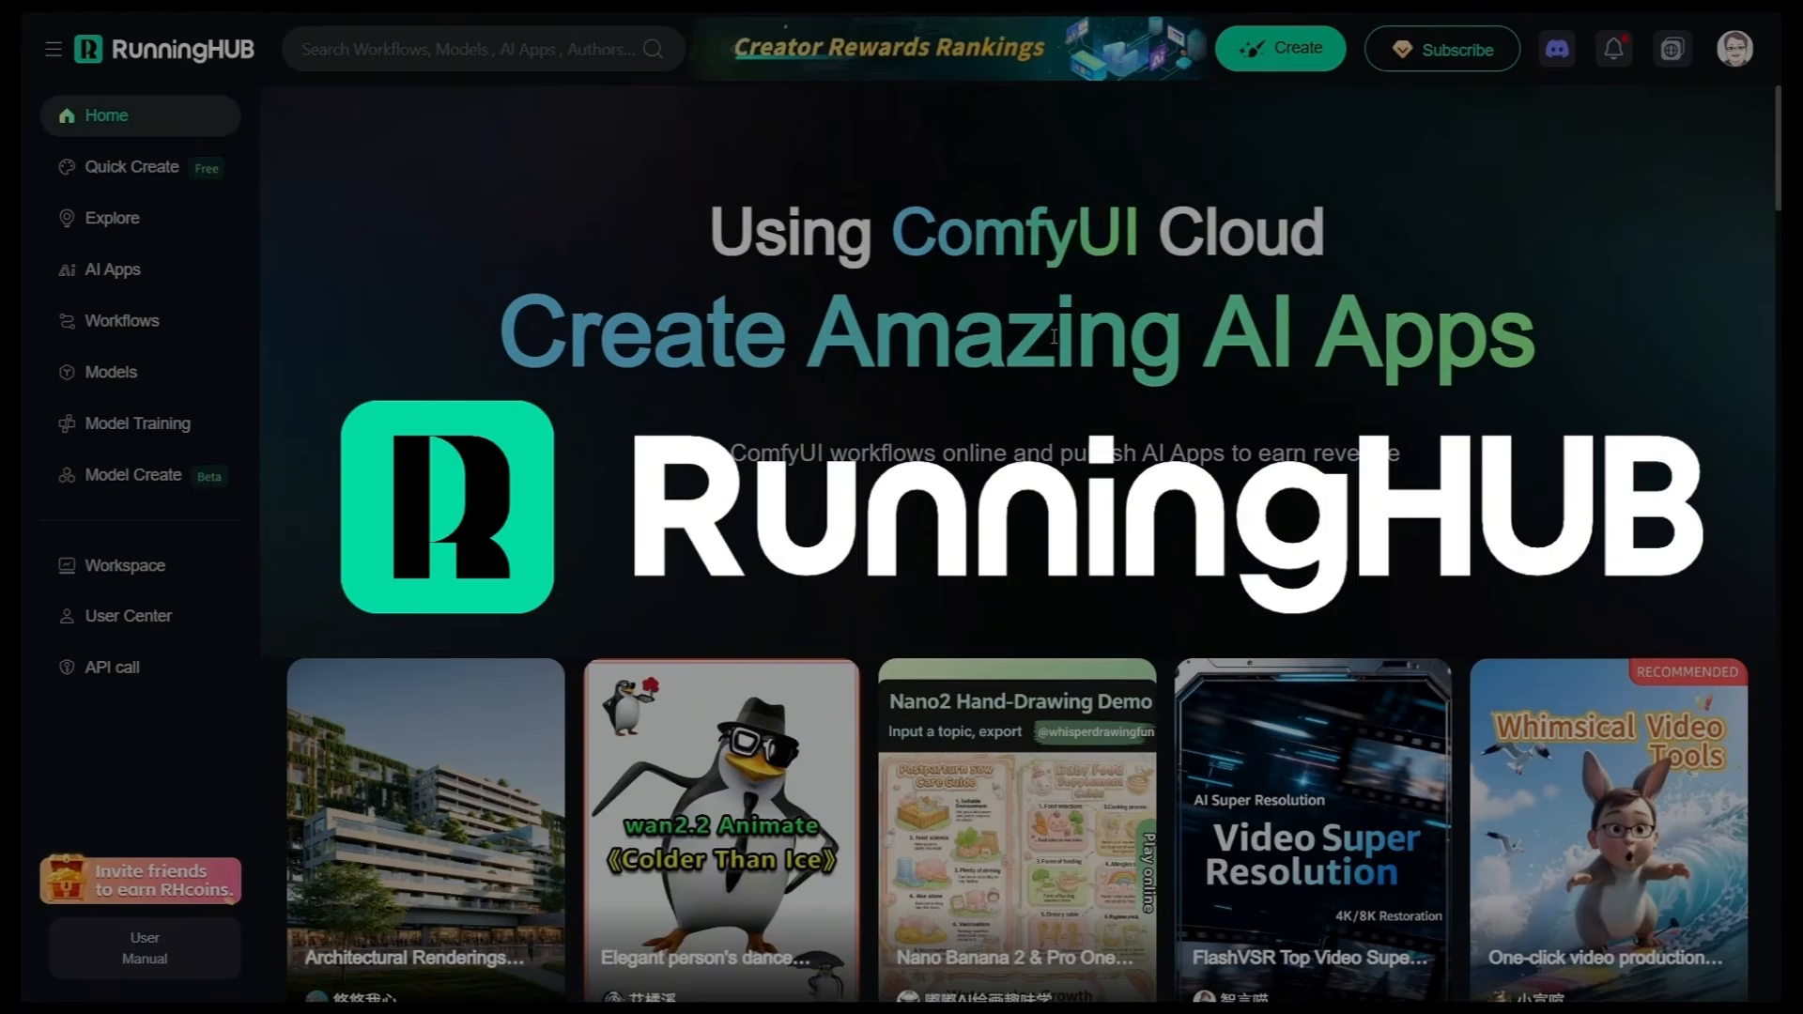
- Switch to the RunningHub home page and look through its AI Apps and workflows community sections
scroll(998, 395, "down", 4)
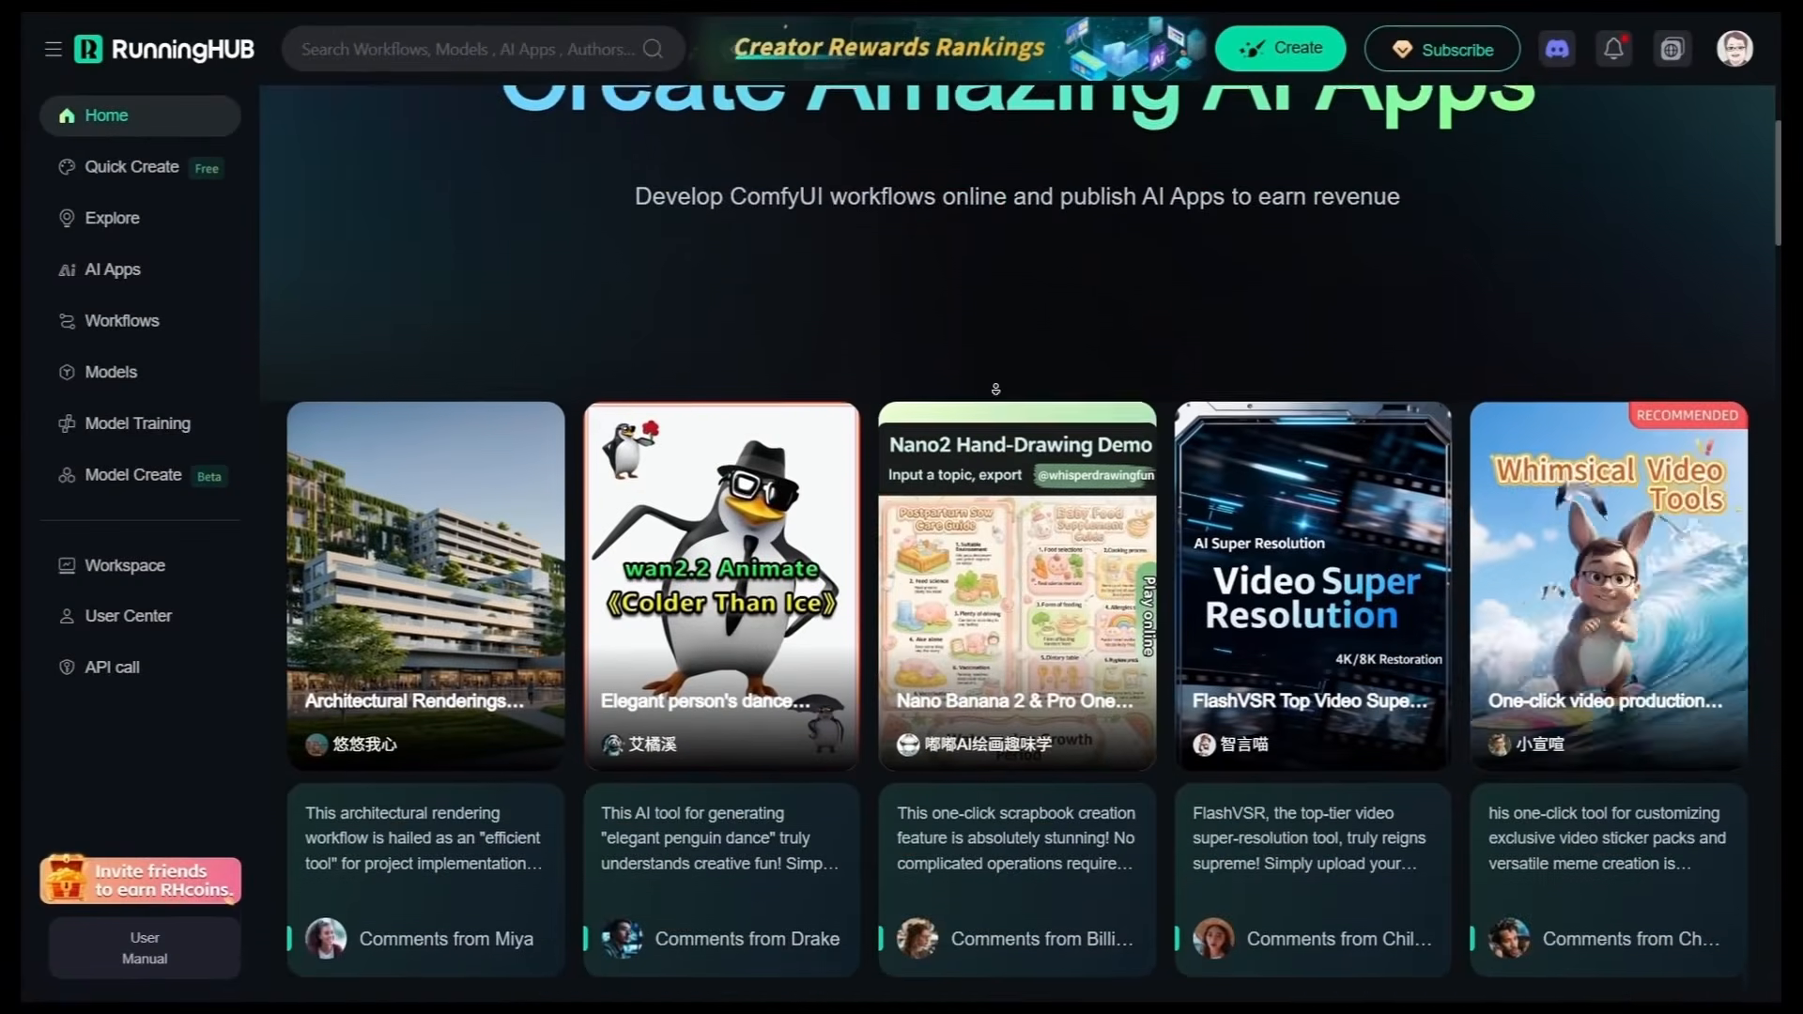
scroll(998, 396, "down", 8)
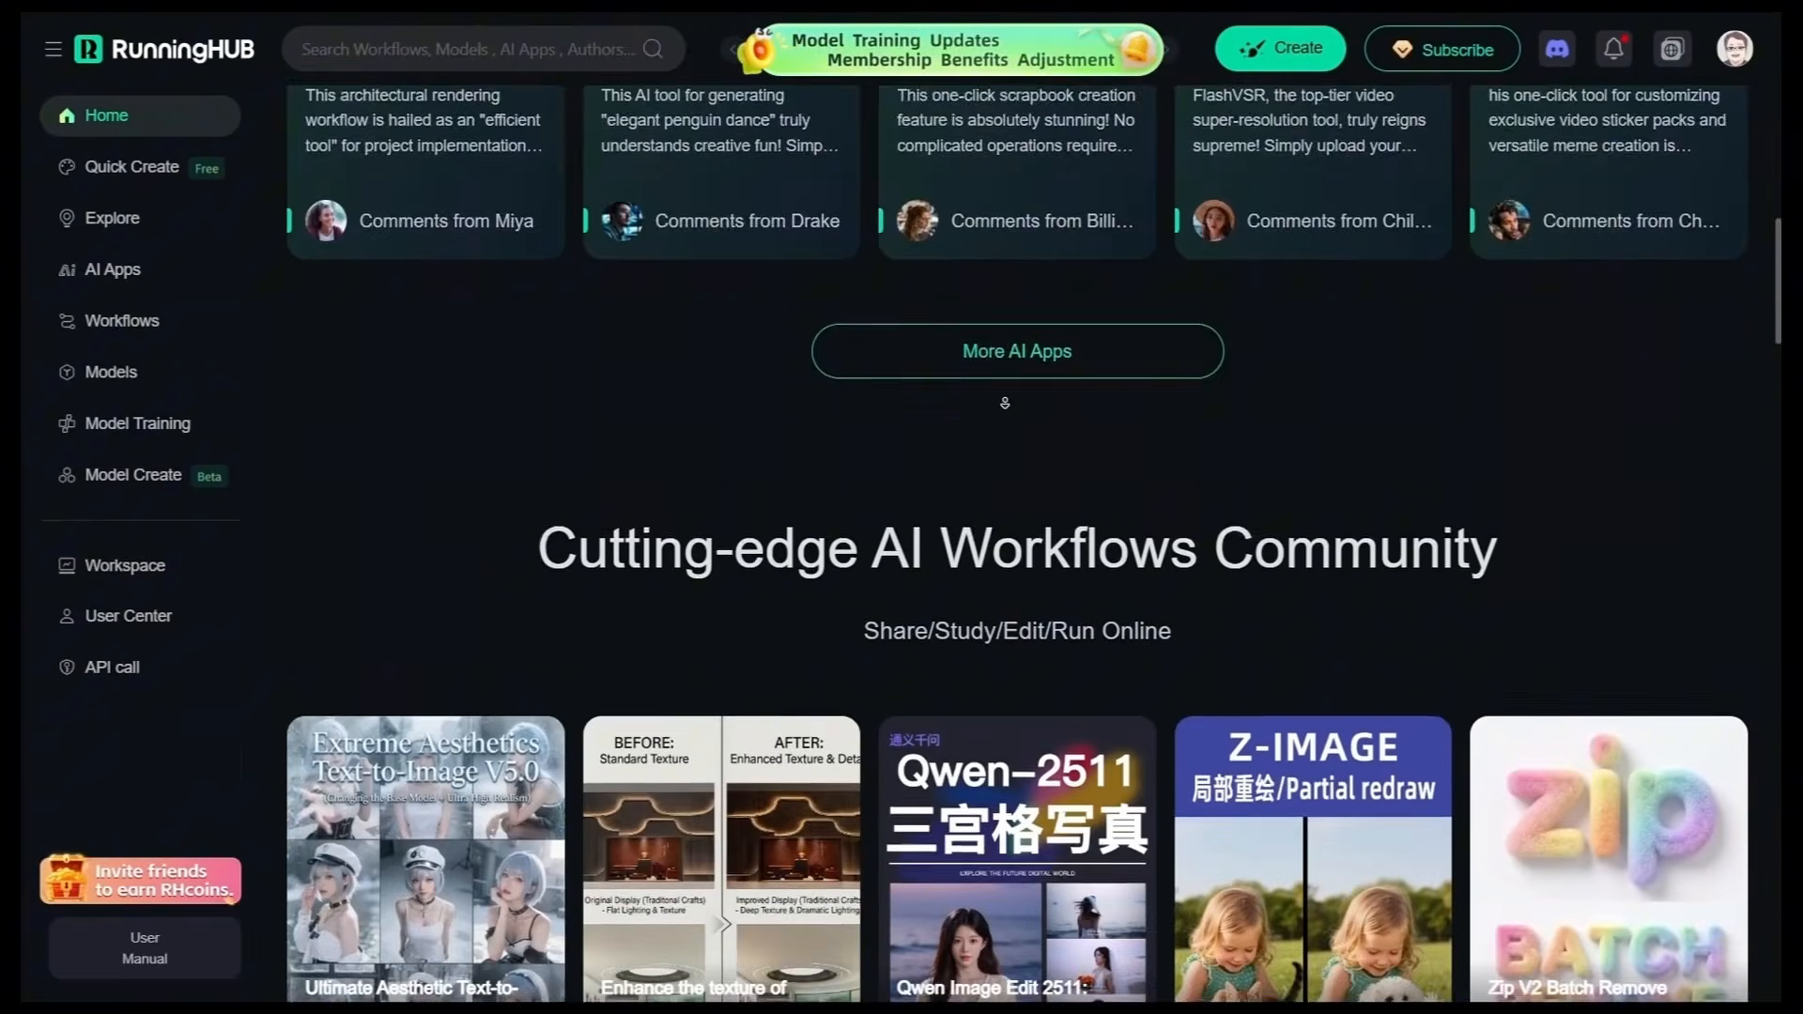
scroll(1004, 403, "down", 2)
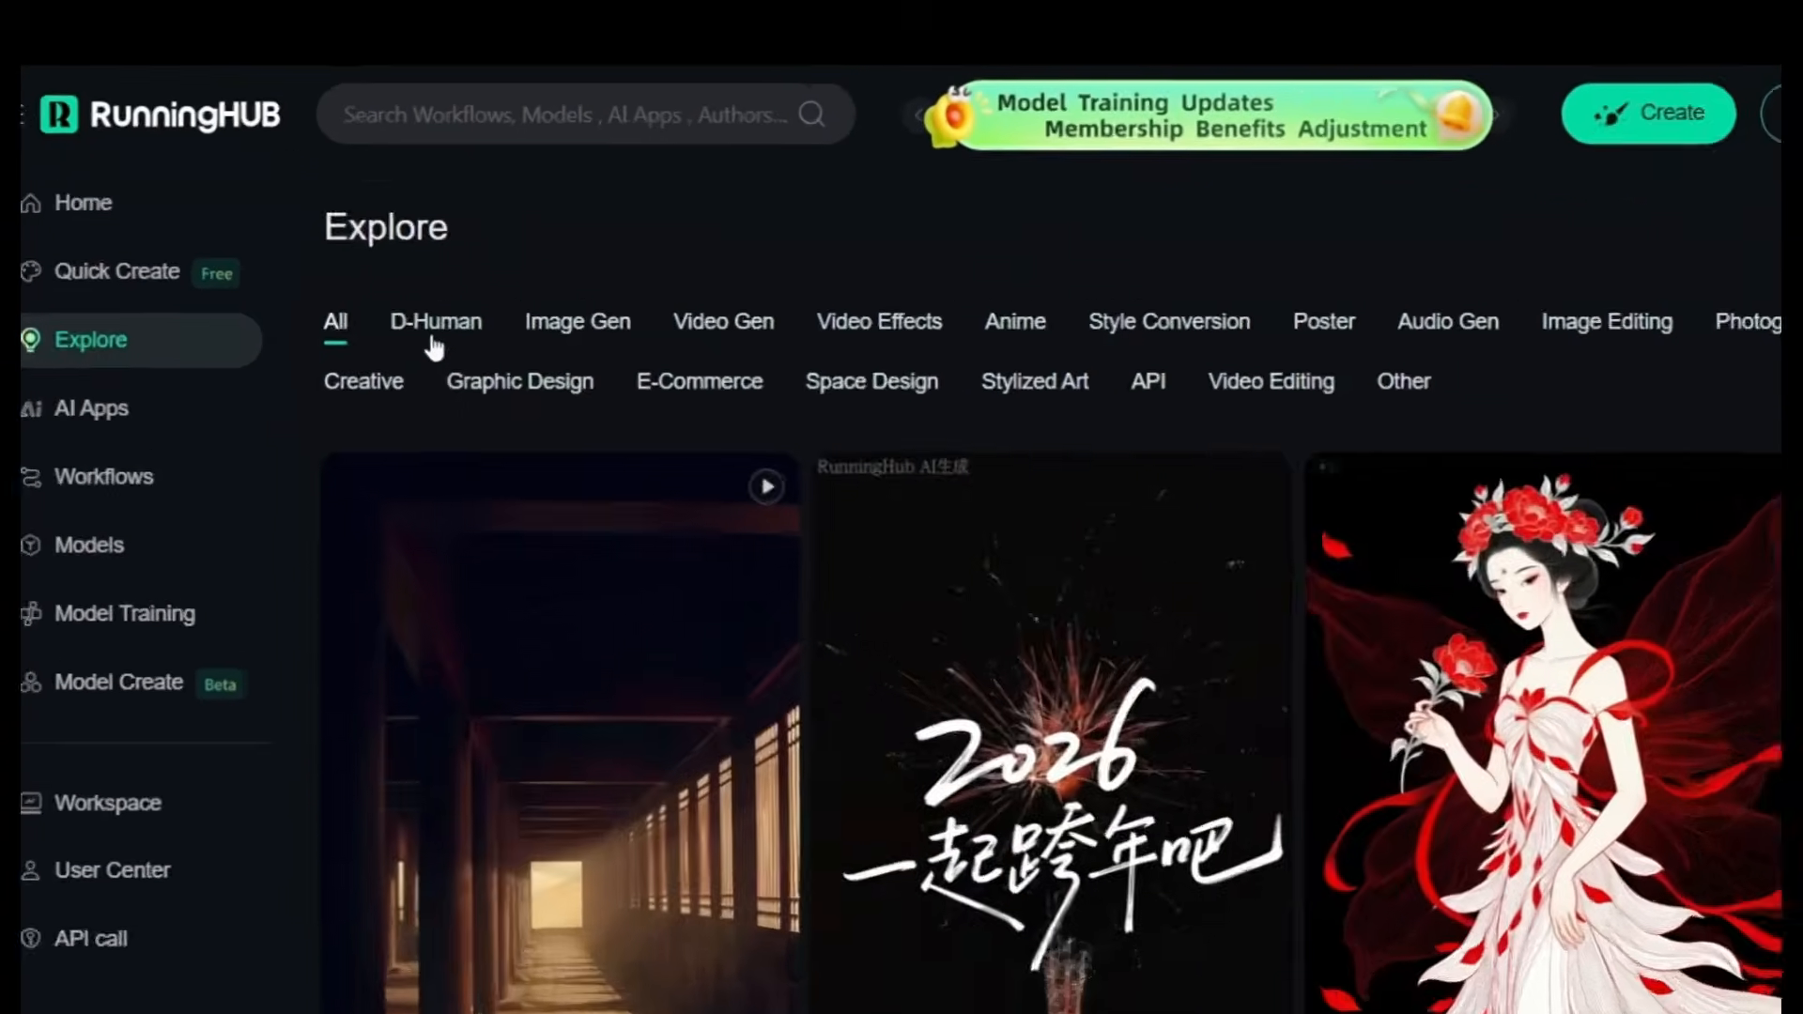
- Browse the Explore categories D-Human, Image Gen, Video Gen and Video Effects, and look through the public models
left_click(430, 333)
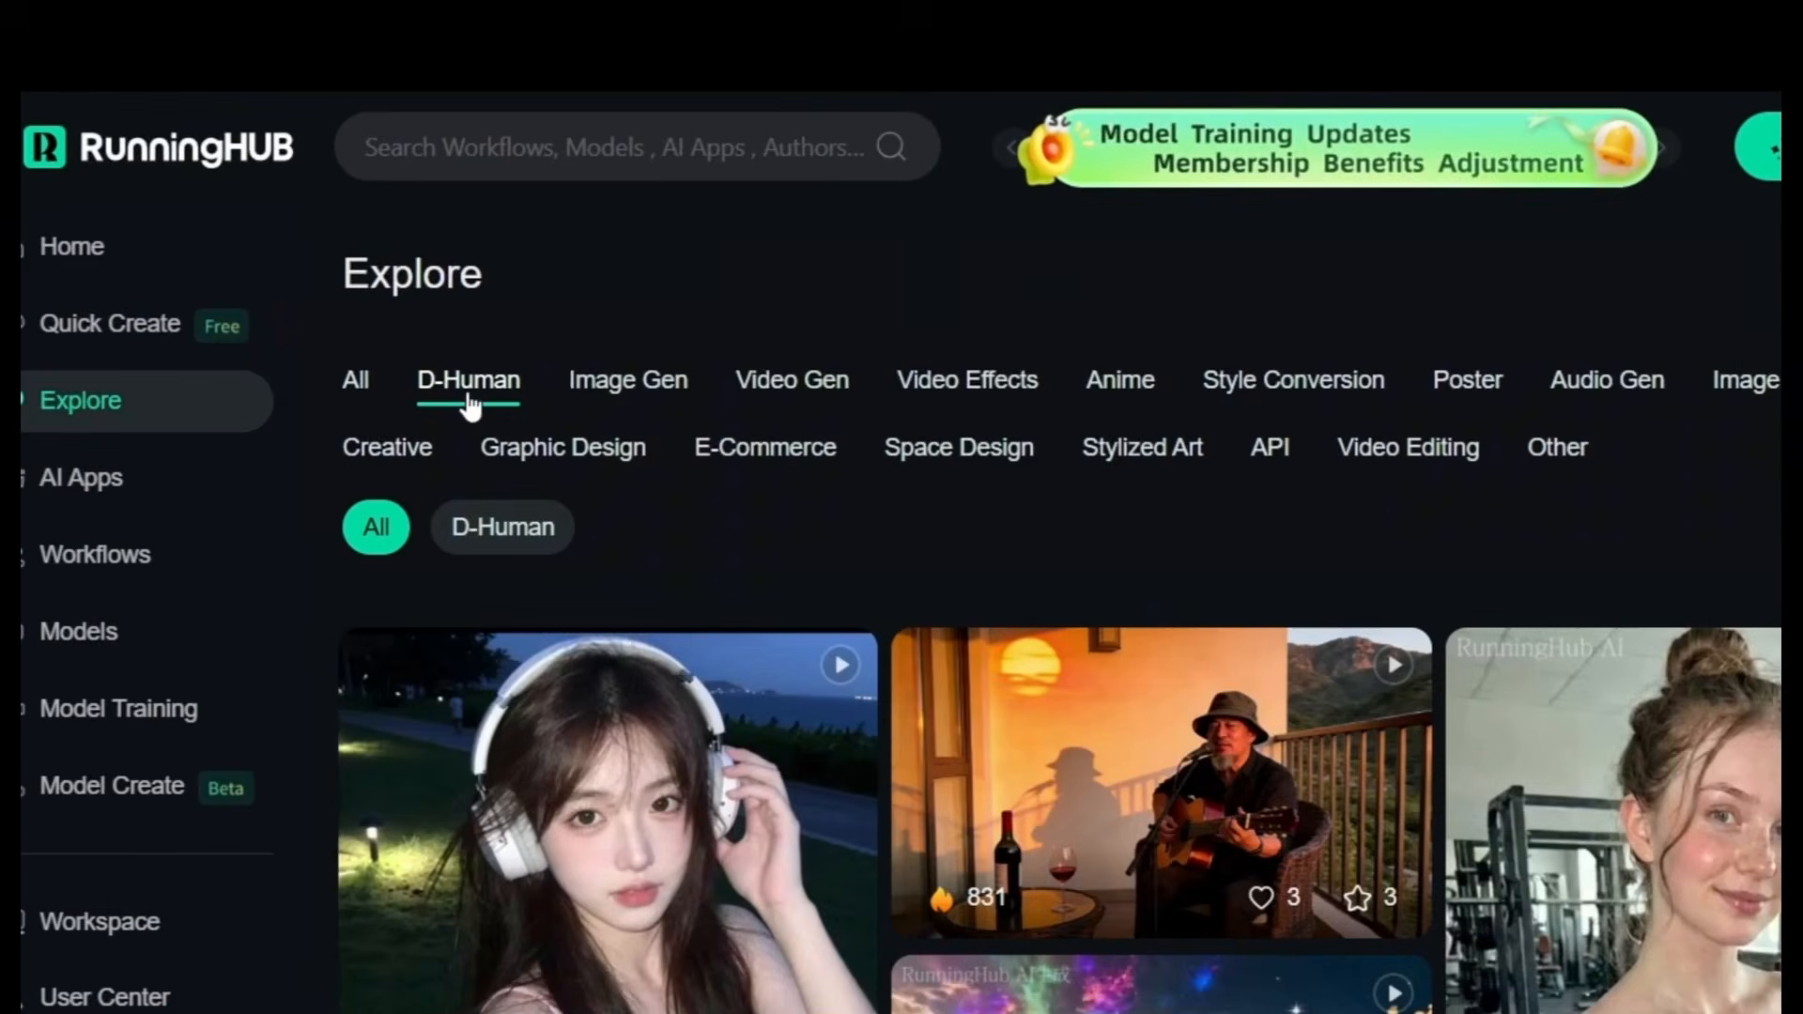
left_click(619, 384)
left_click(798, 385)
left_click(967, 381)
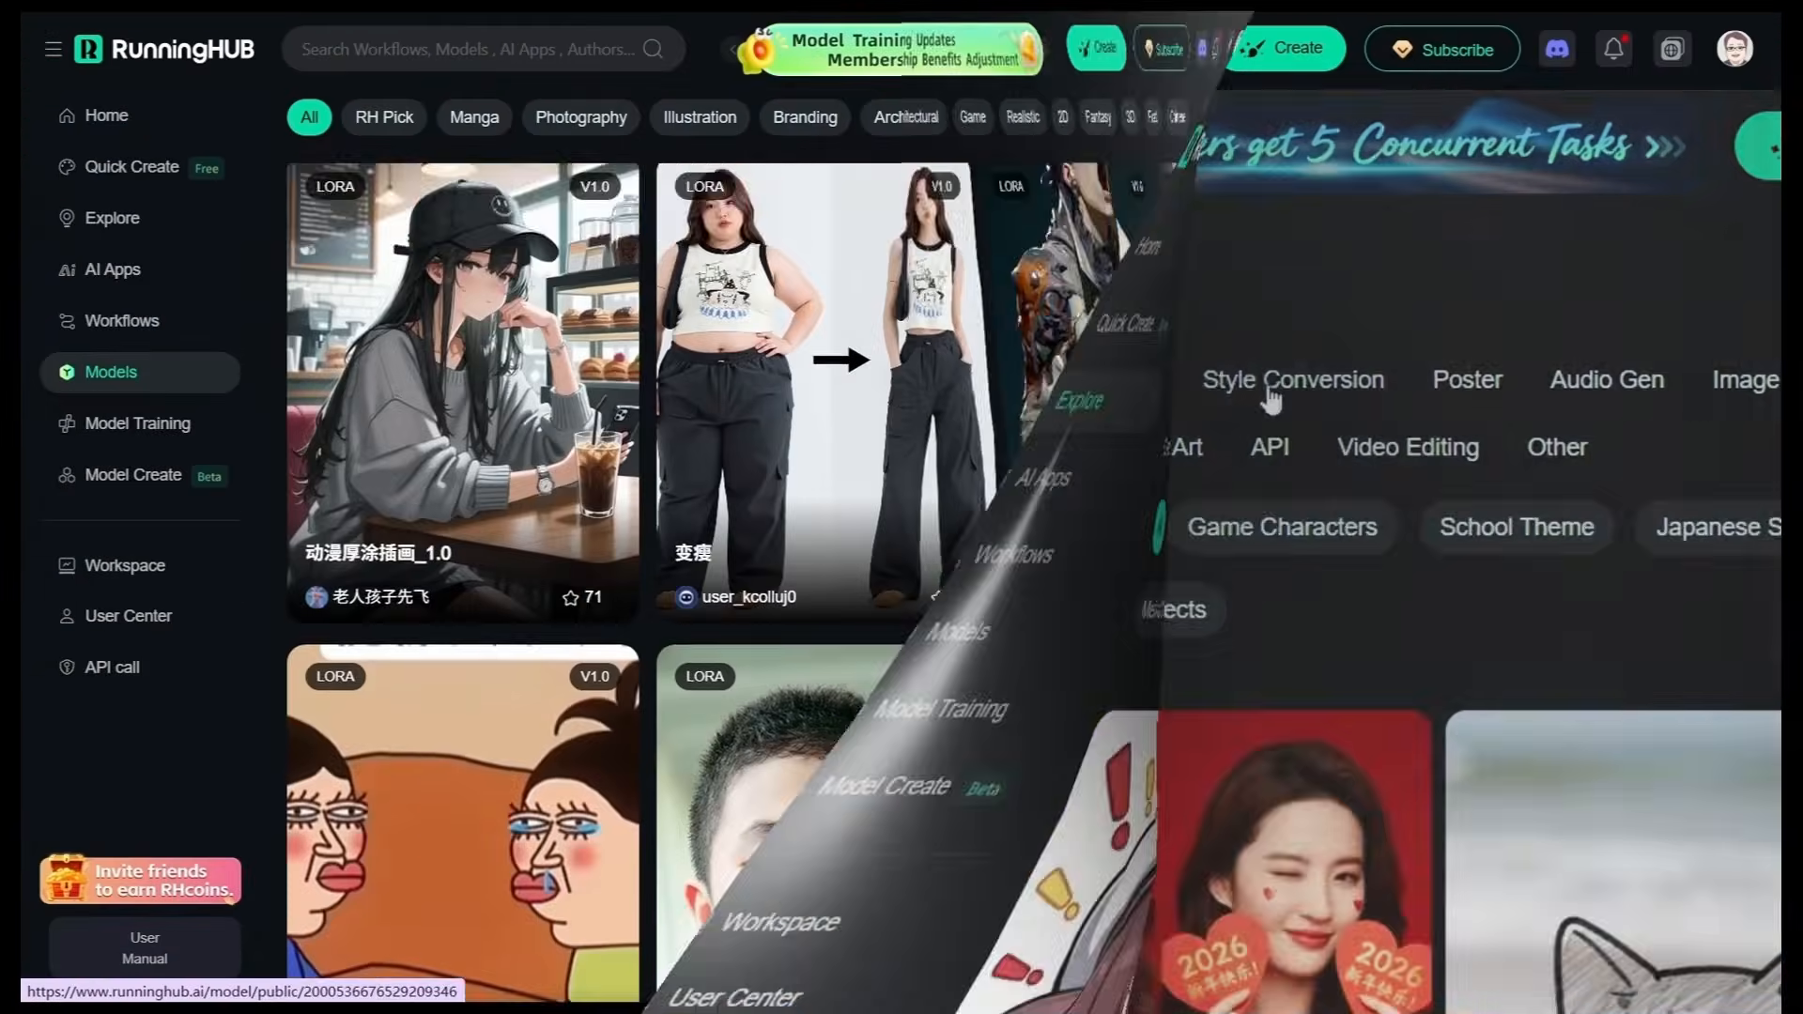
scroll(1033, 582, "down", 5)
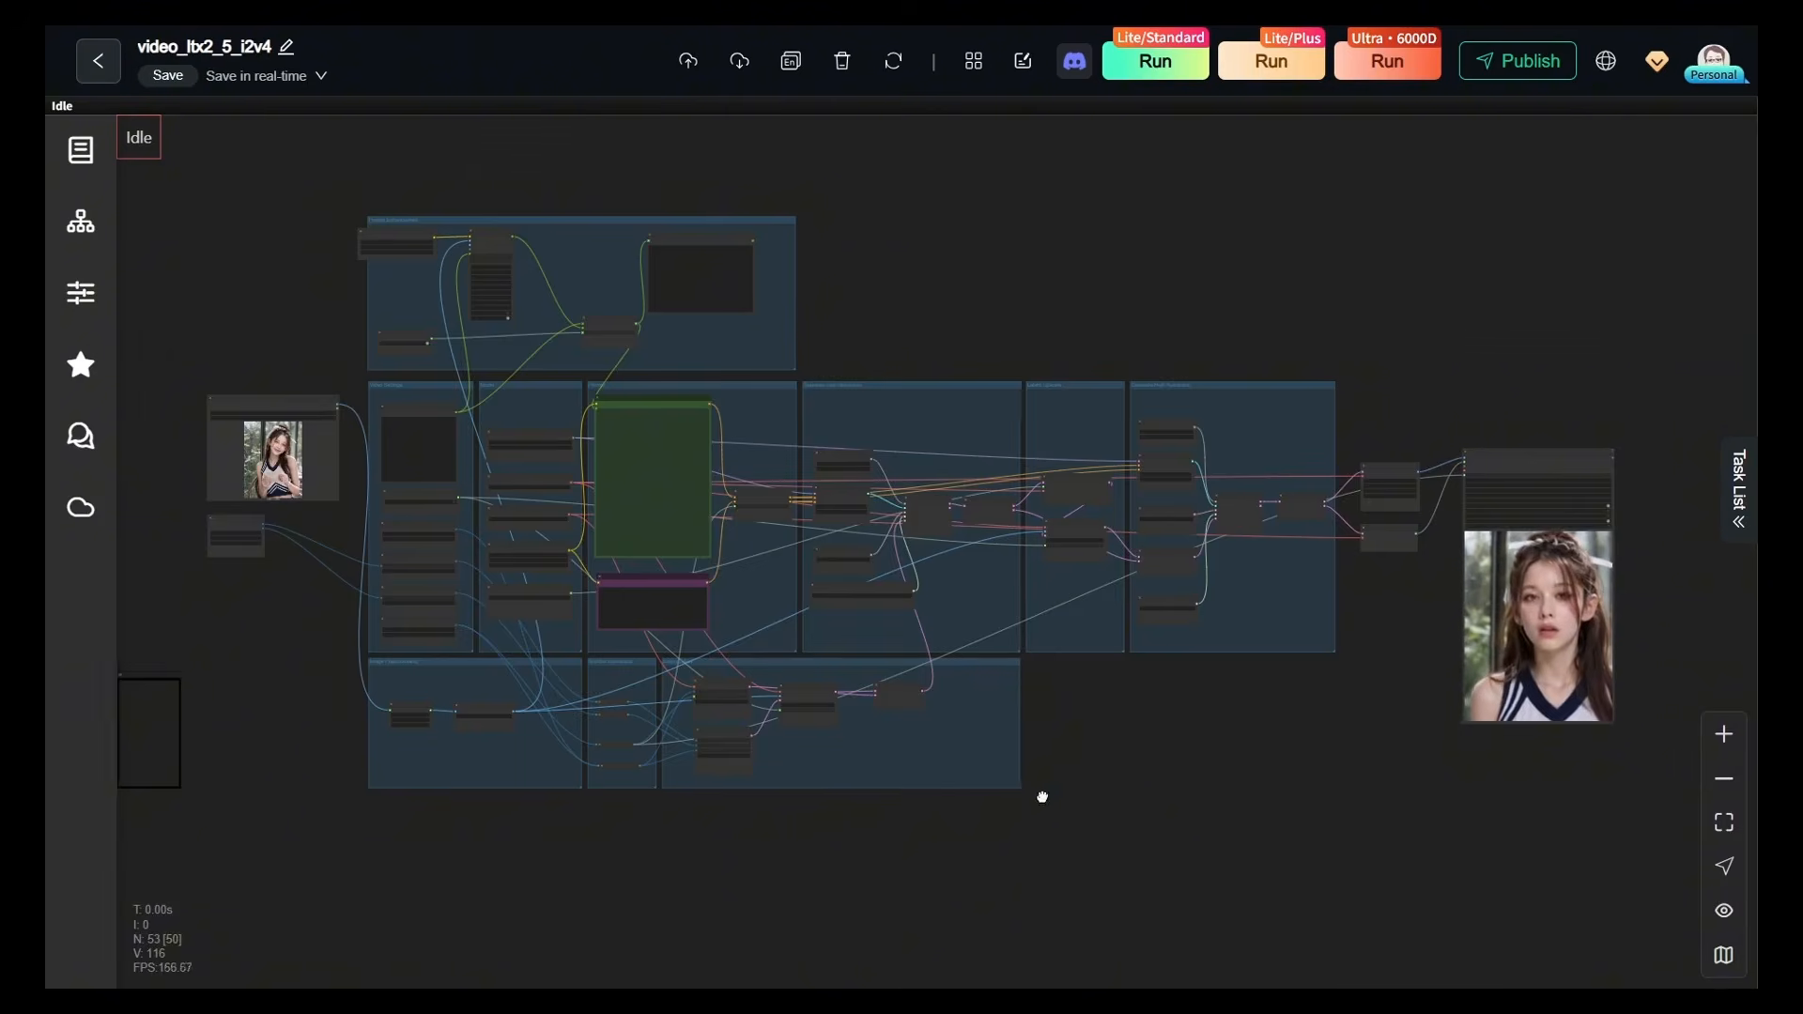
- In the video_ltx2_5_i2v4 workflow, inspect the Model group's diffusion model, VAE, CLIP and latent upscale model loaders
scroll(523, 535, "up", 9)
scroll(684, 393, "up", 5)
left_click_drag(663, 390, 680, 288)
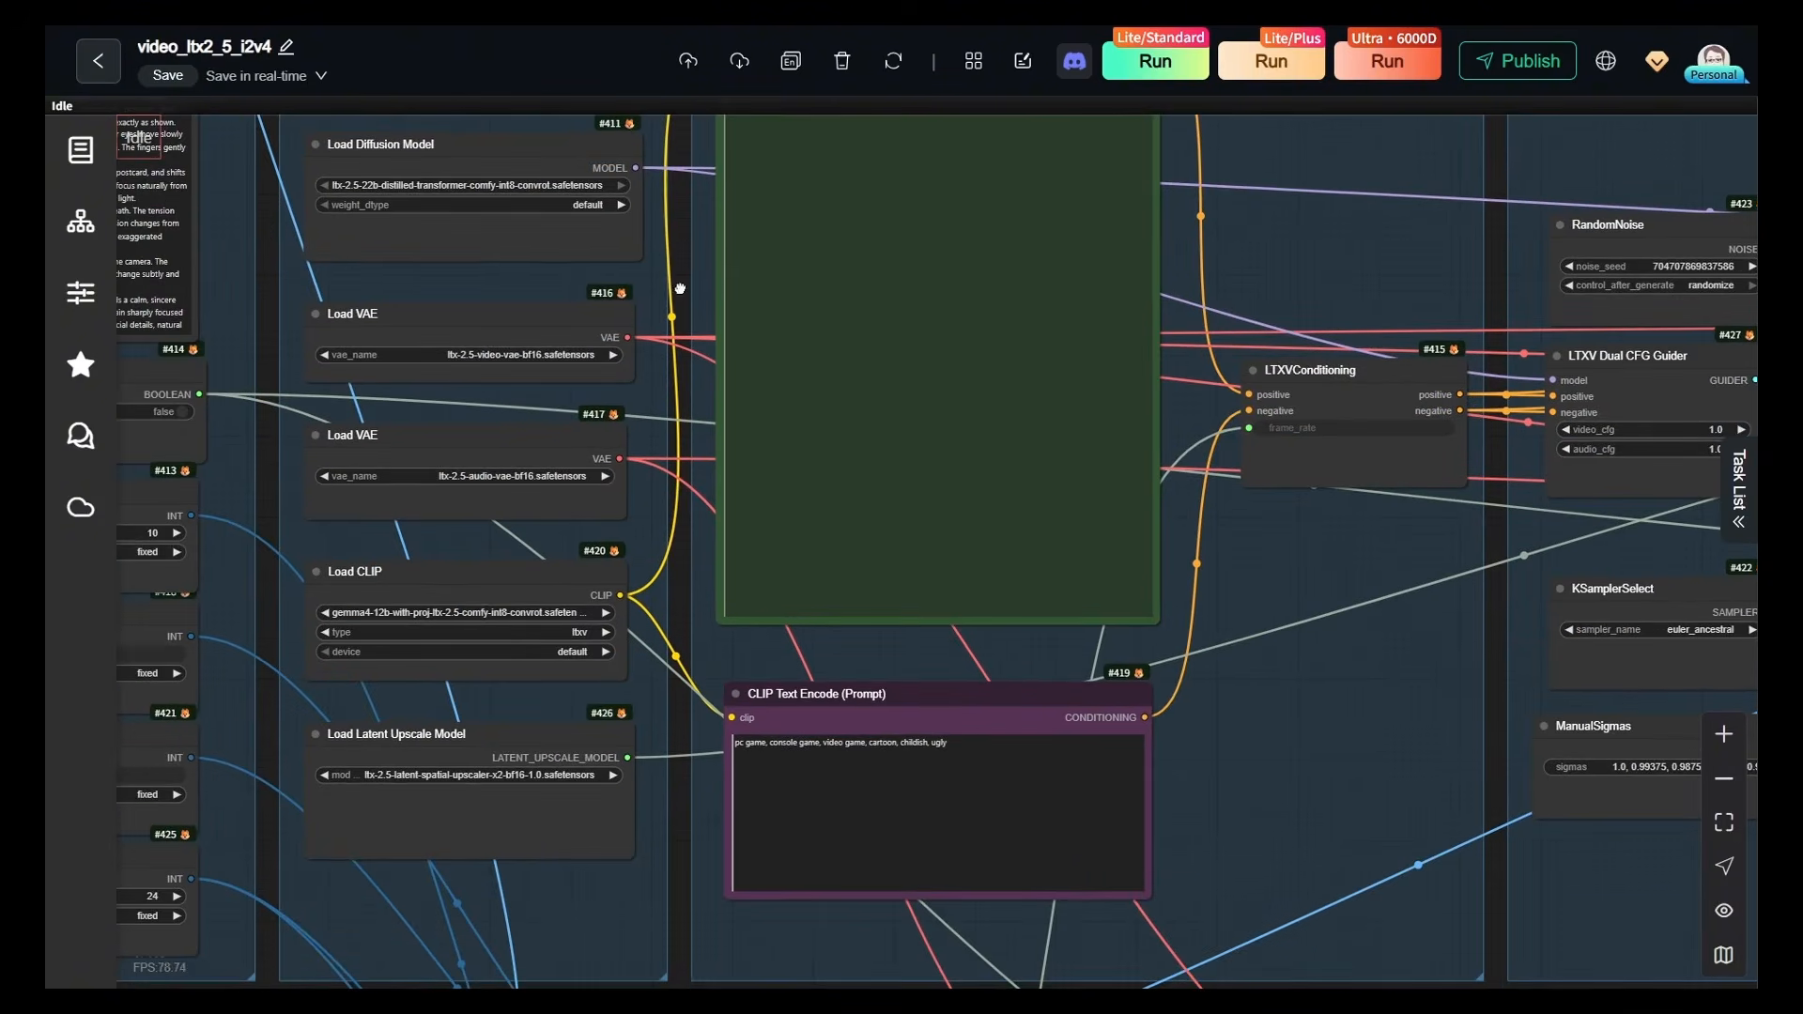
scroll(416, 162, "up", 2)
left_click_drag(454, 149, 443, 138)
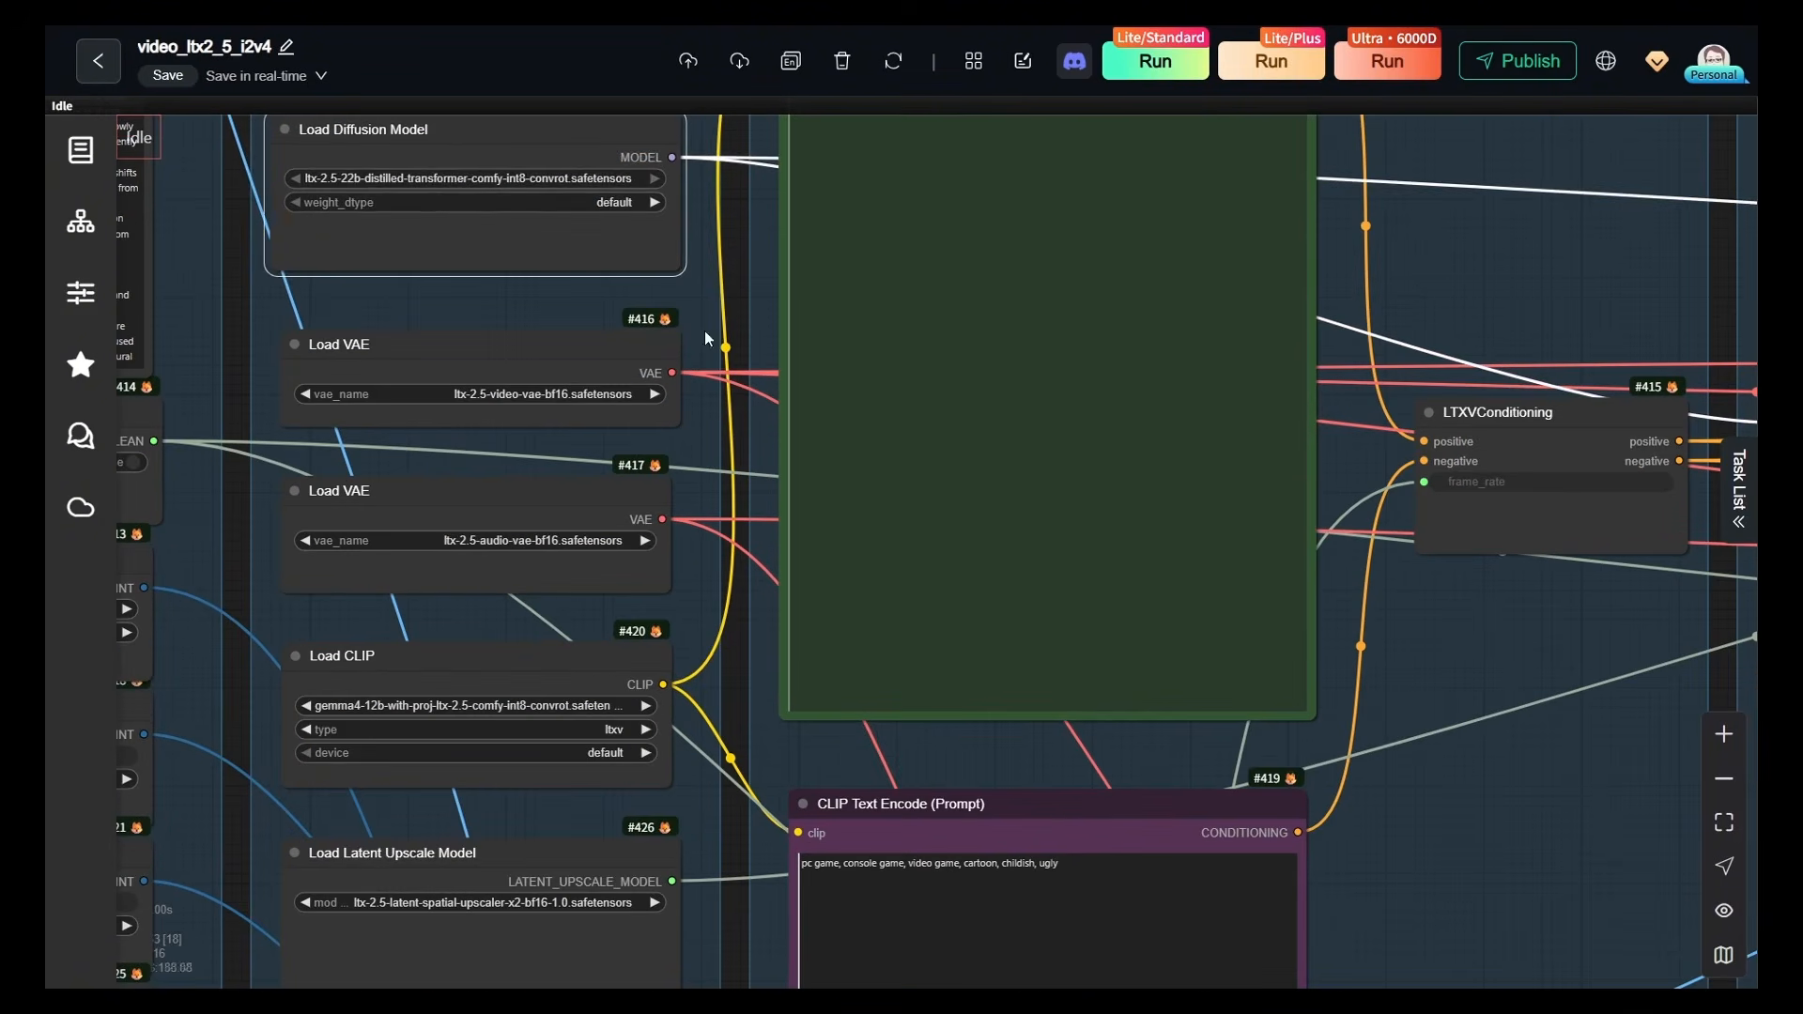
left_click_drag(747, 334, 751, 278)
left_click(536, 437)
left_click_drag(731, 650, 735, 518)
left_click(533, 550)
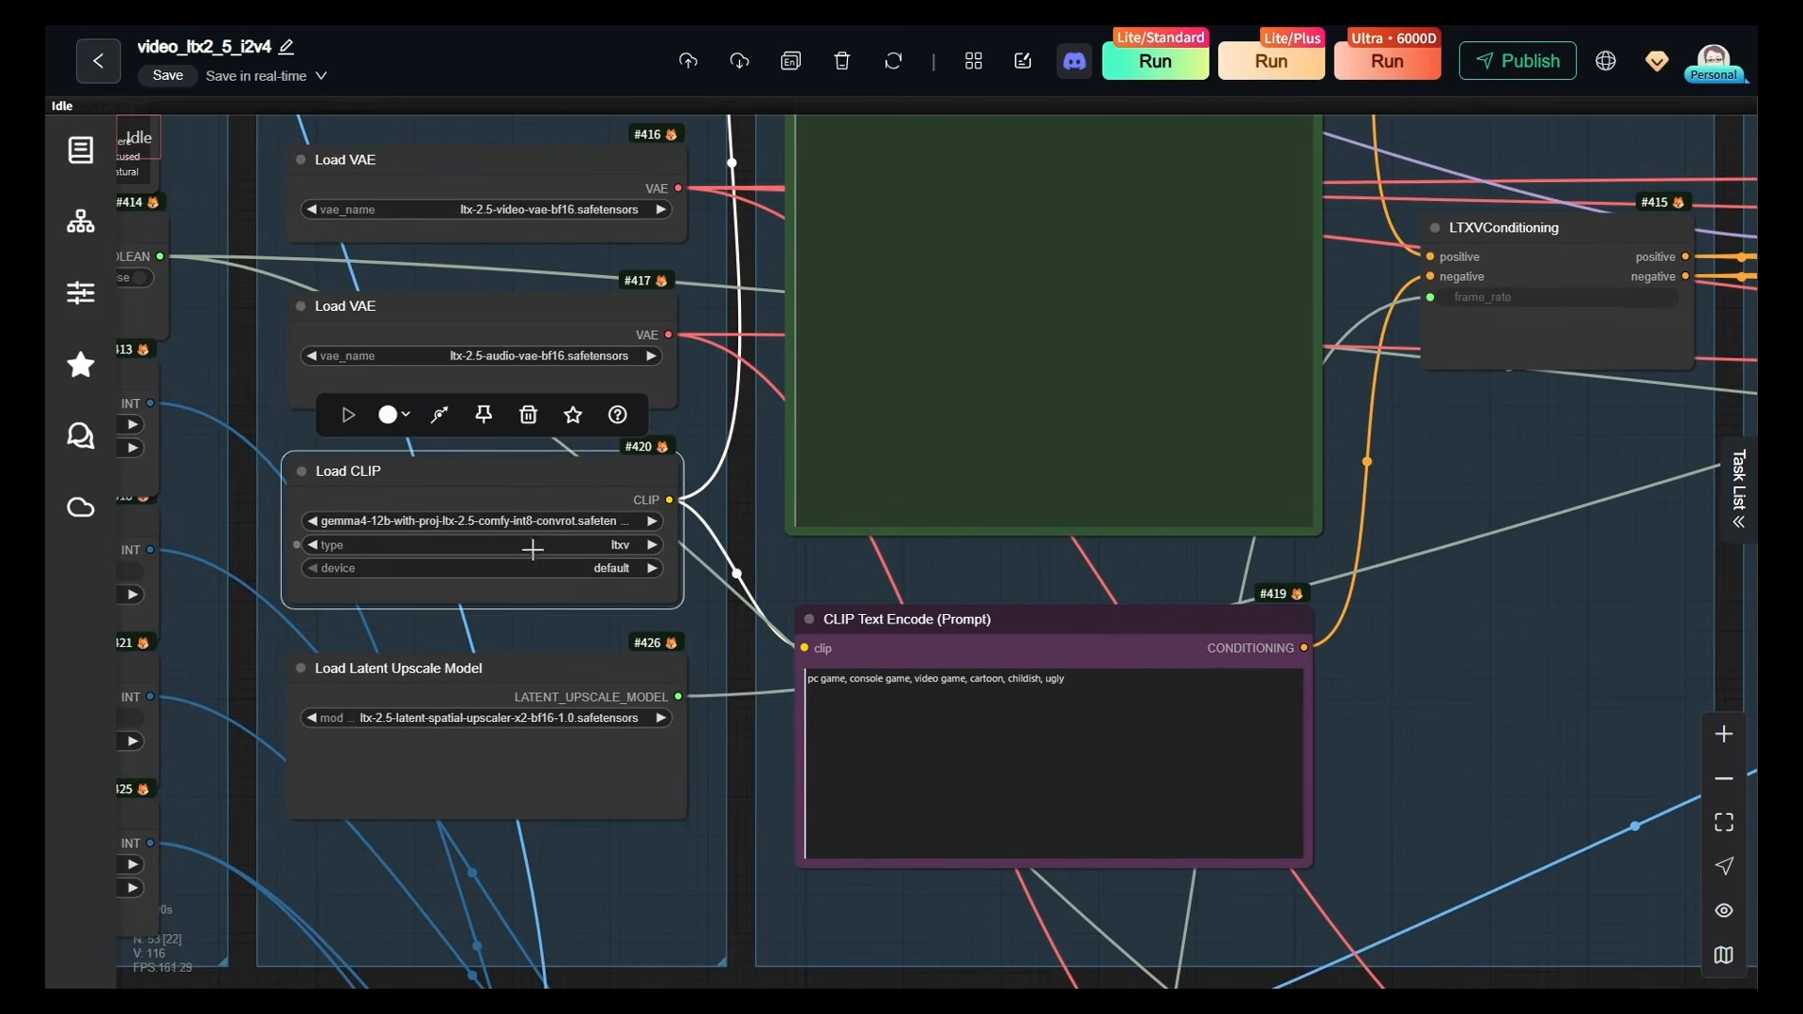
left_click(482, 690)
scroll(795, 641, "down", 5)
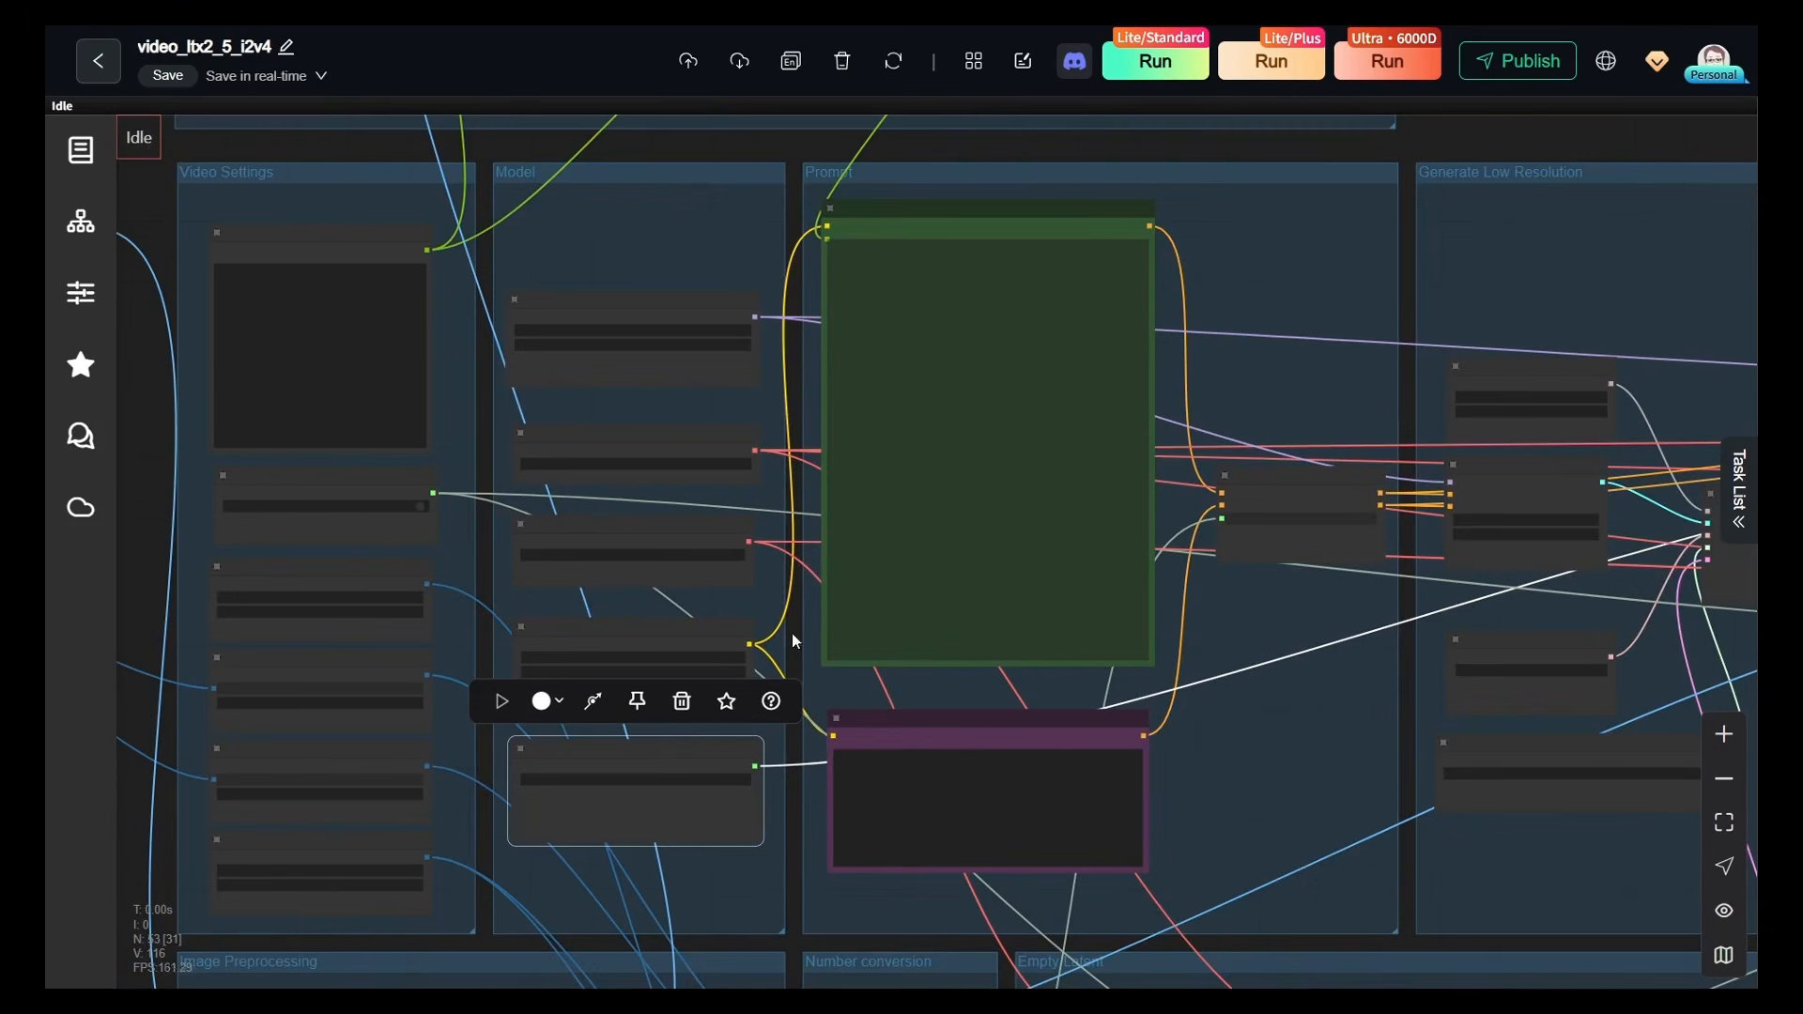
- Review the reference image, the Resolution Selector, and the prompt, duration, size and frame rate nodes in Video Settings
left_click_drag(798, 148, 1005, 700)
scroll(404, 650, "up", 6)
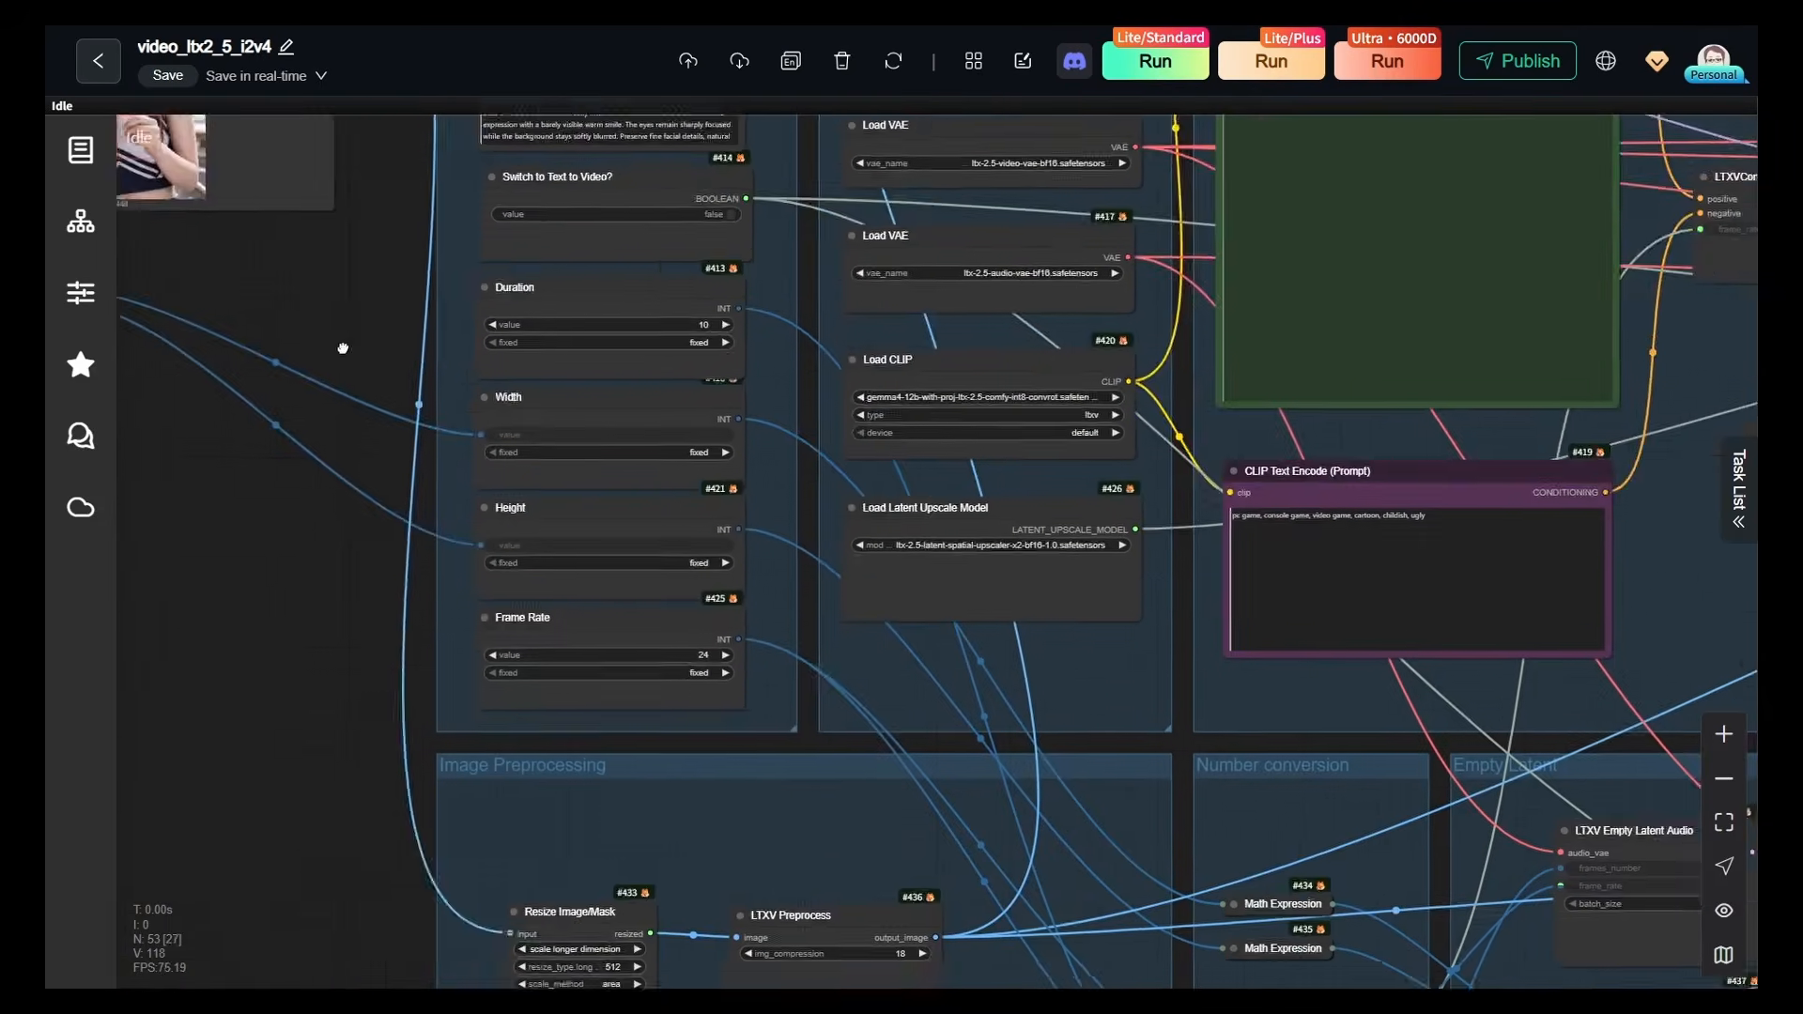
left_click_drag(342, 346, 376, 28)
left_click_drag(280, 267, 743, 852)
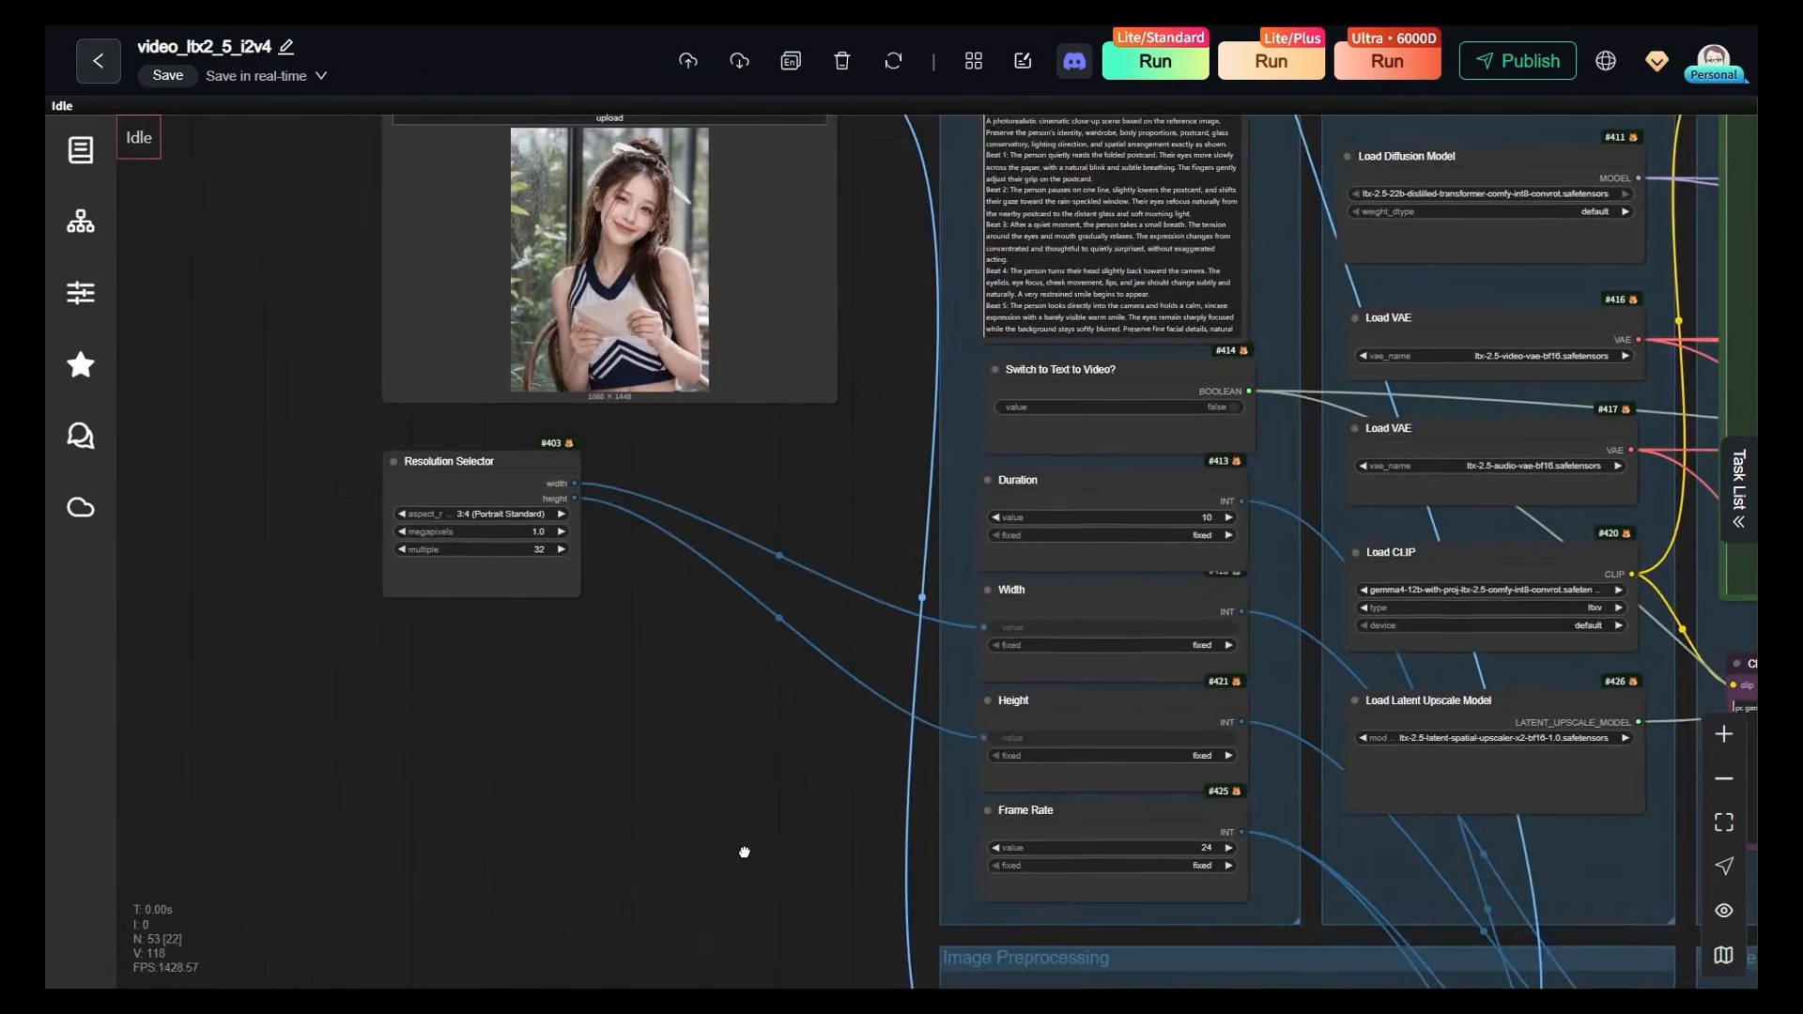
left_click_drag(816, 461, 839, 613)
scroll(841, 615, "up", 5)
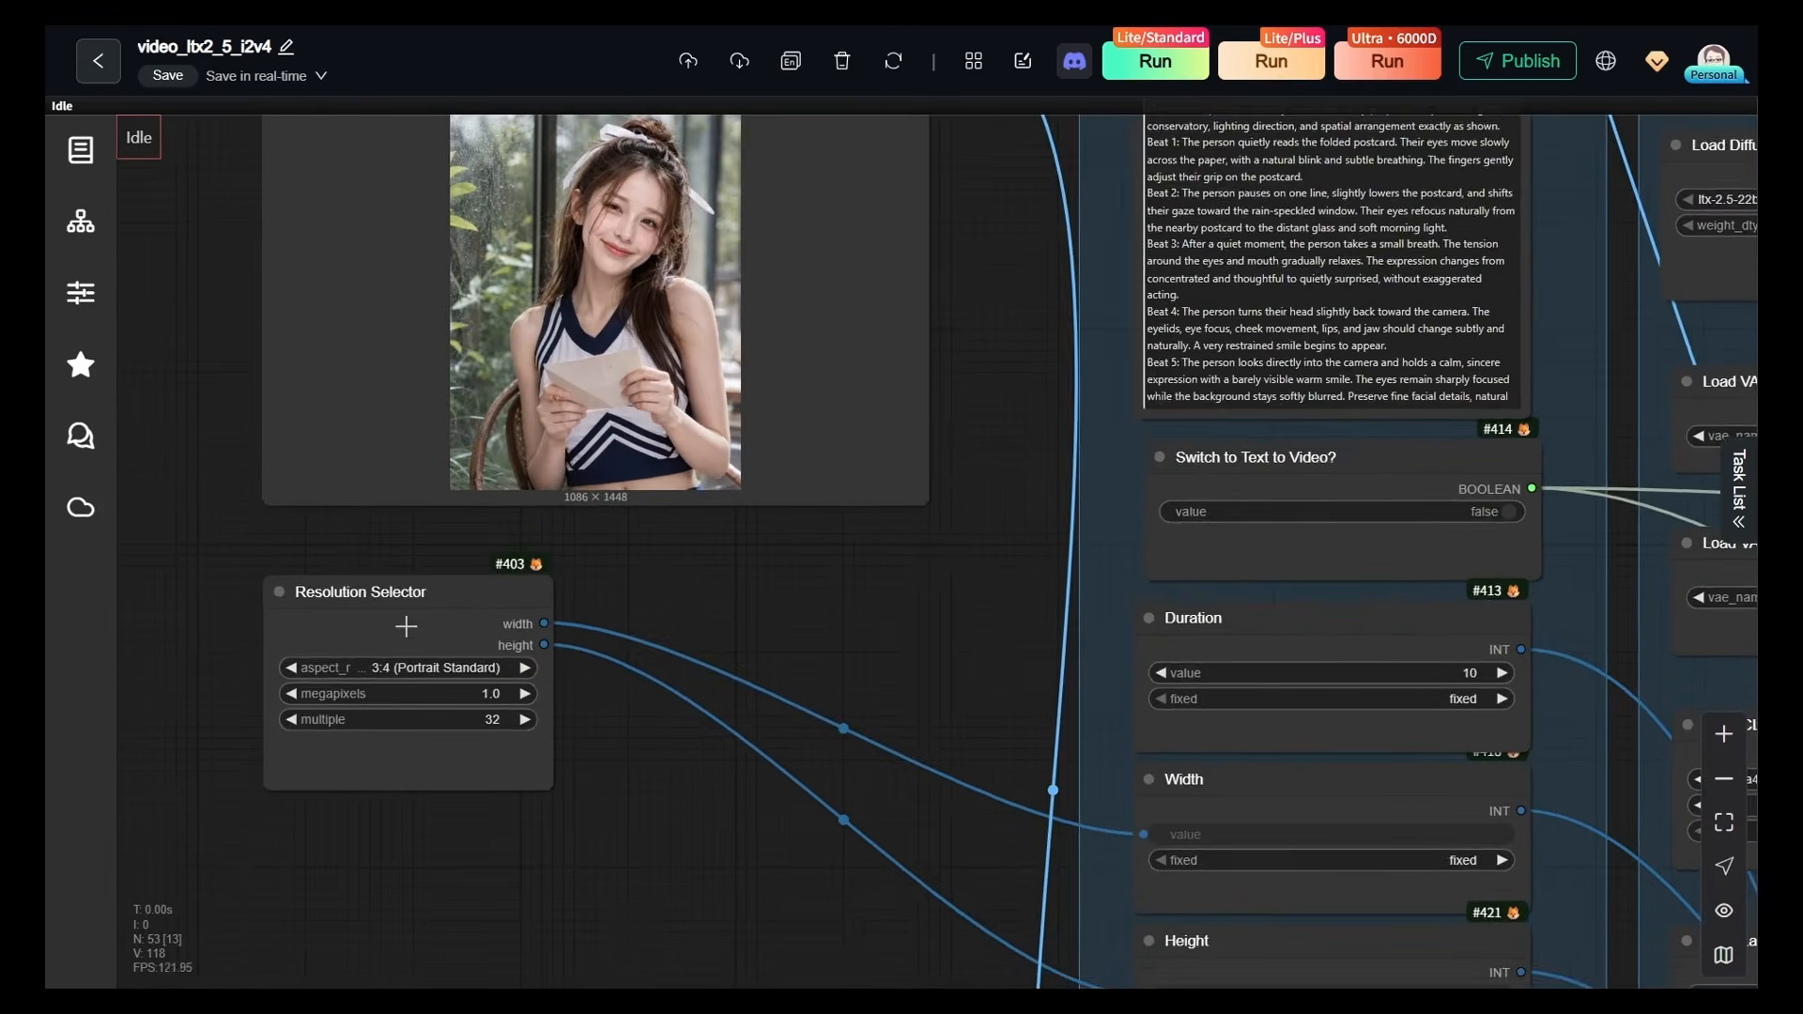
left_click_drag(861, 596, 728, 64)
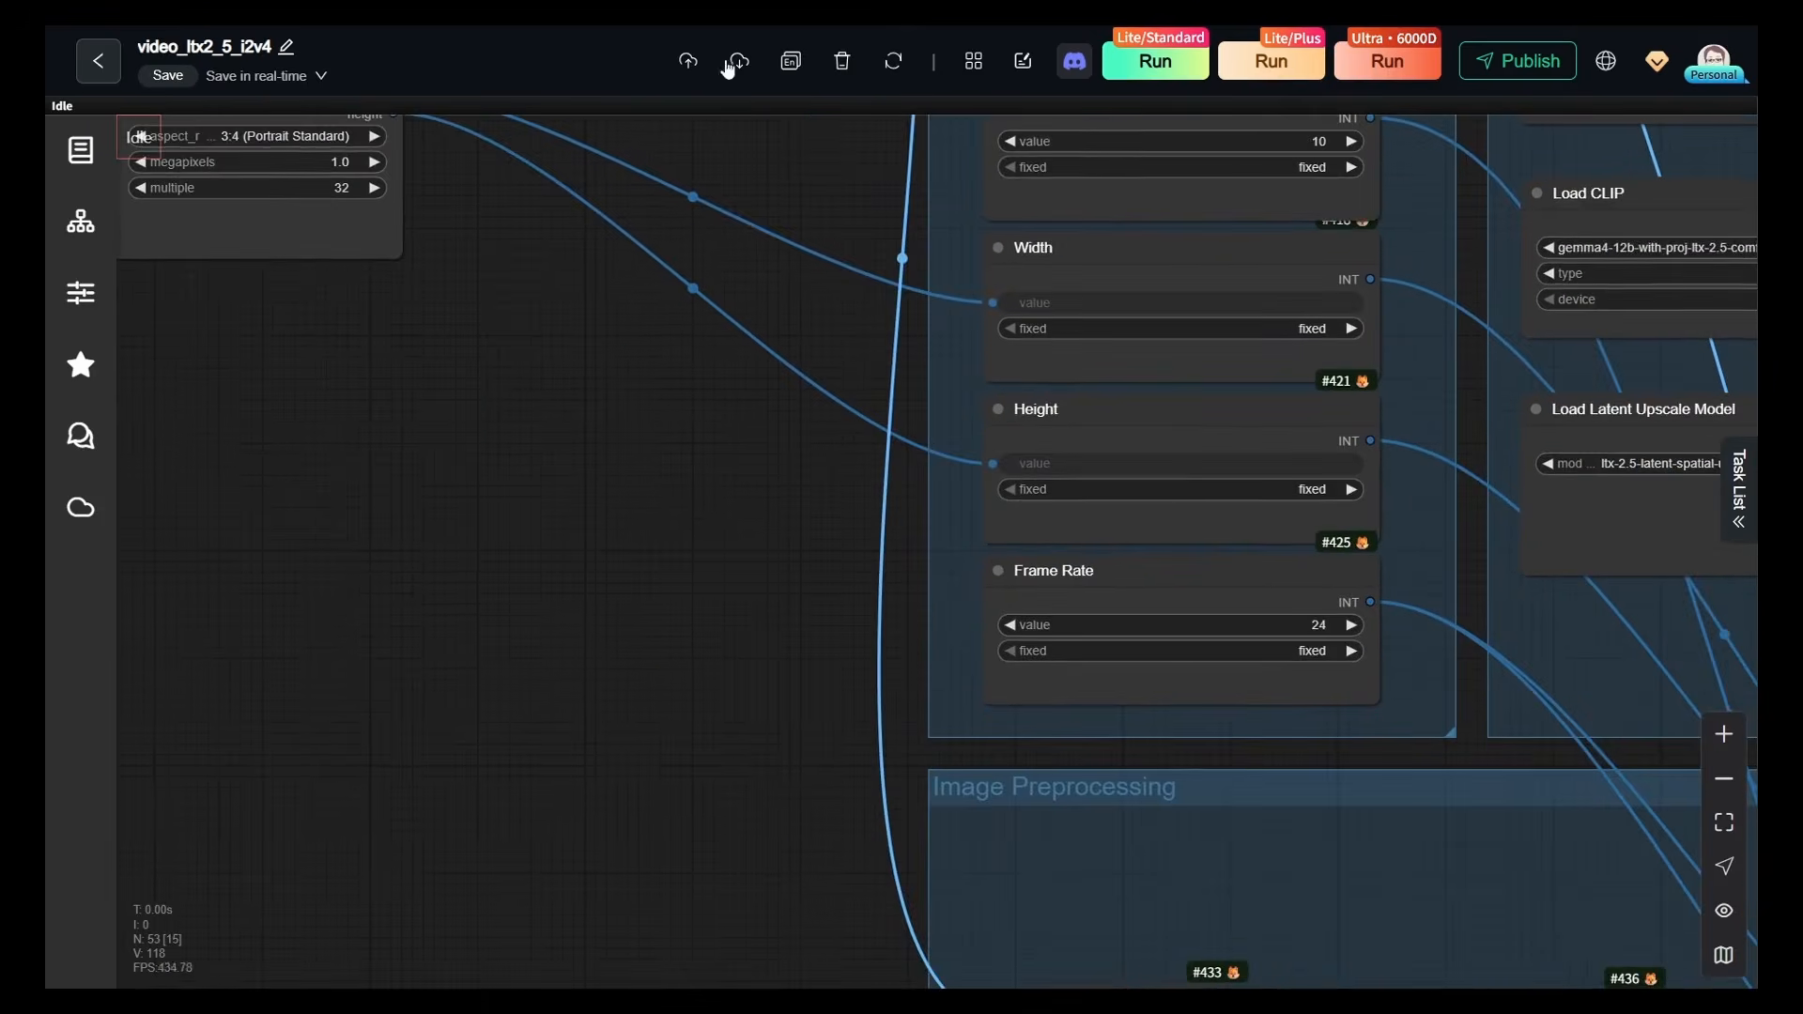
- Inspect the Resize Image/Mask and LTXV Preprocess nodes in the Image Preprocessing group
left_click_drag(778, 711, 459, 231)
left_click_drag(764, 532, 778, 538)
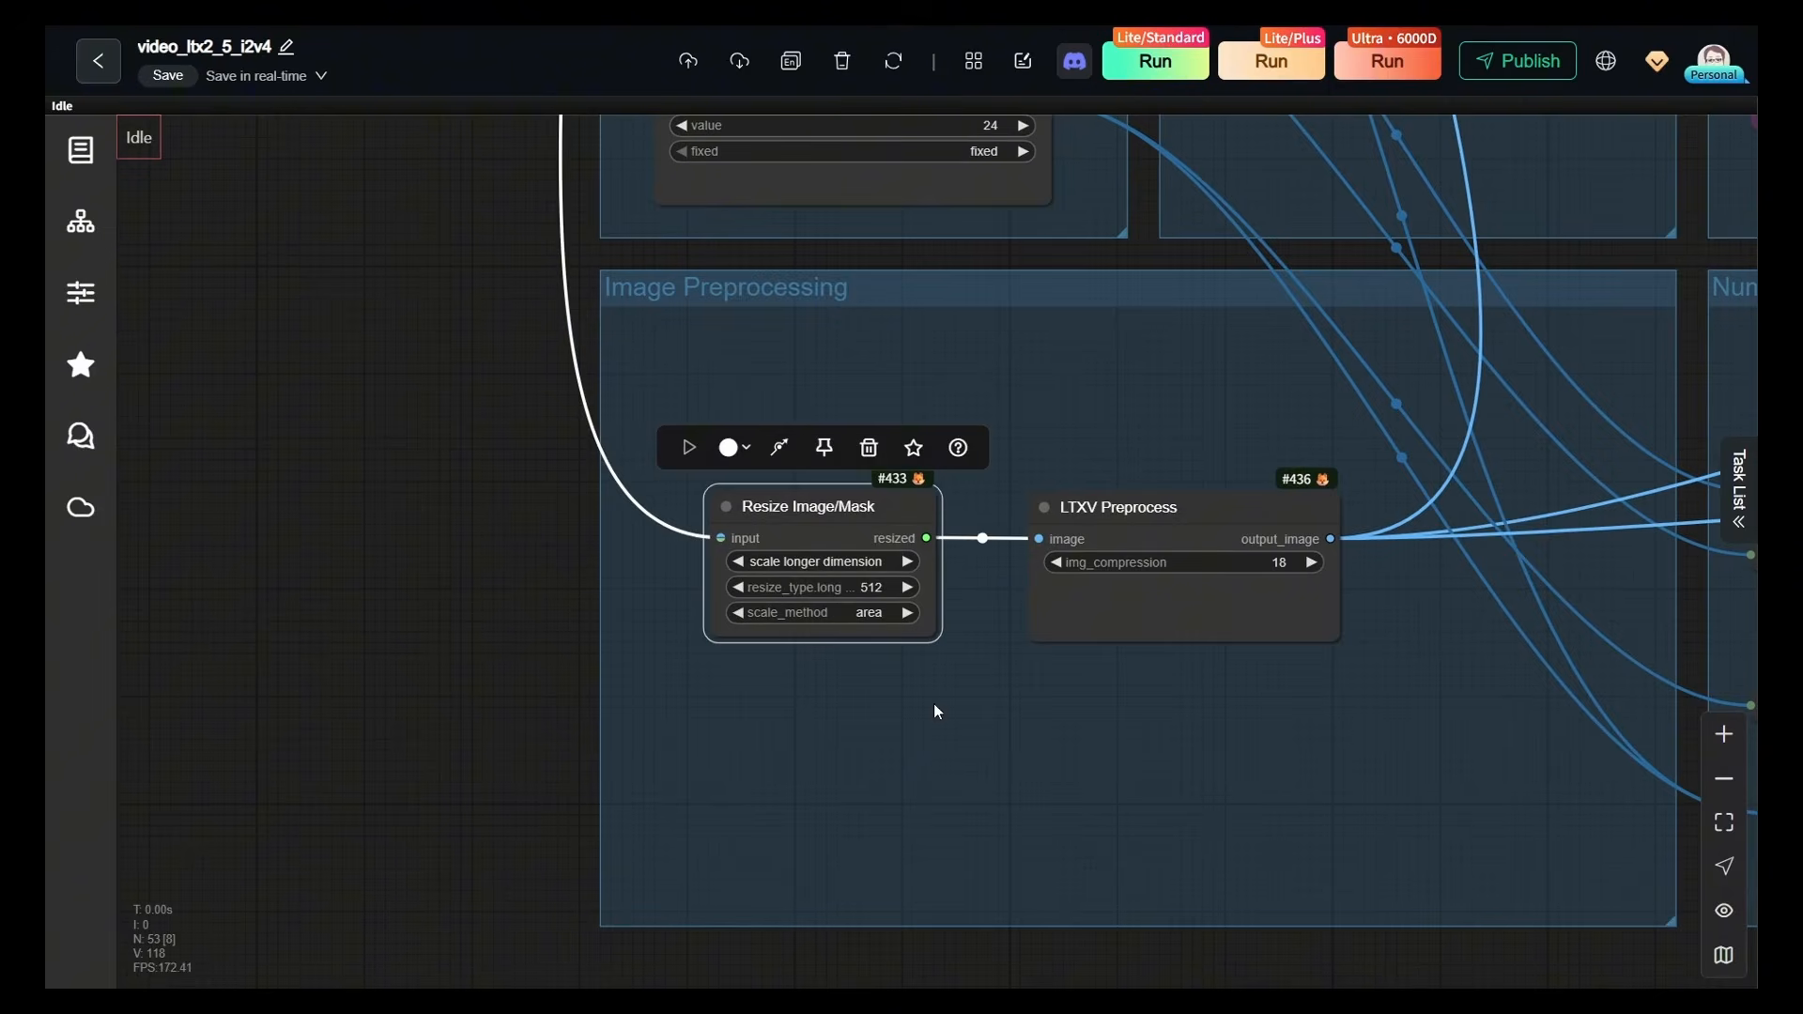
scroll(926, 725, "up", 1)
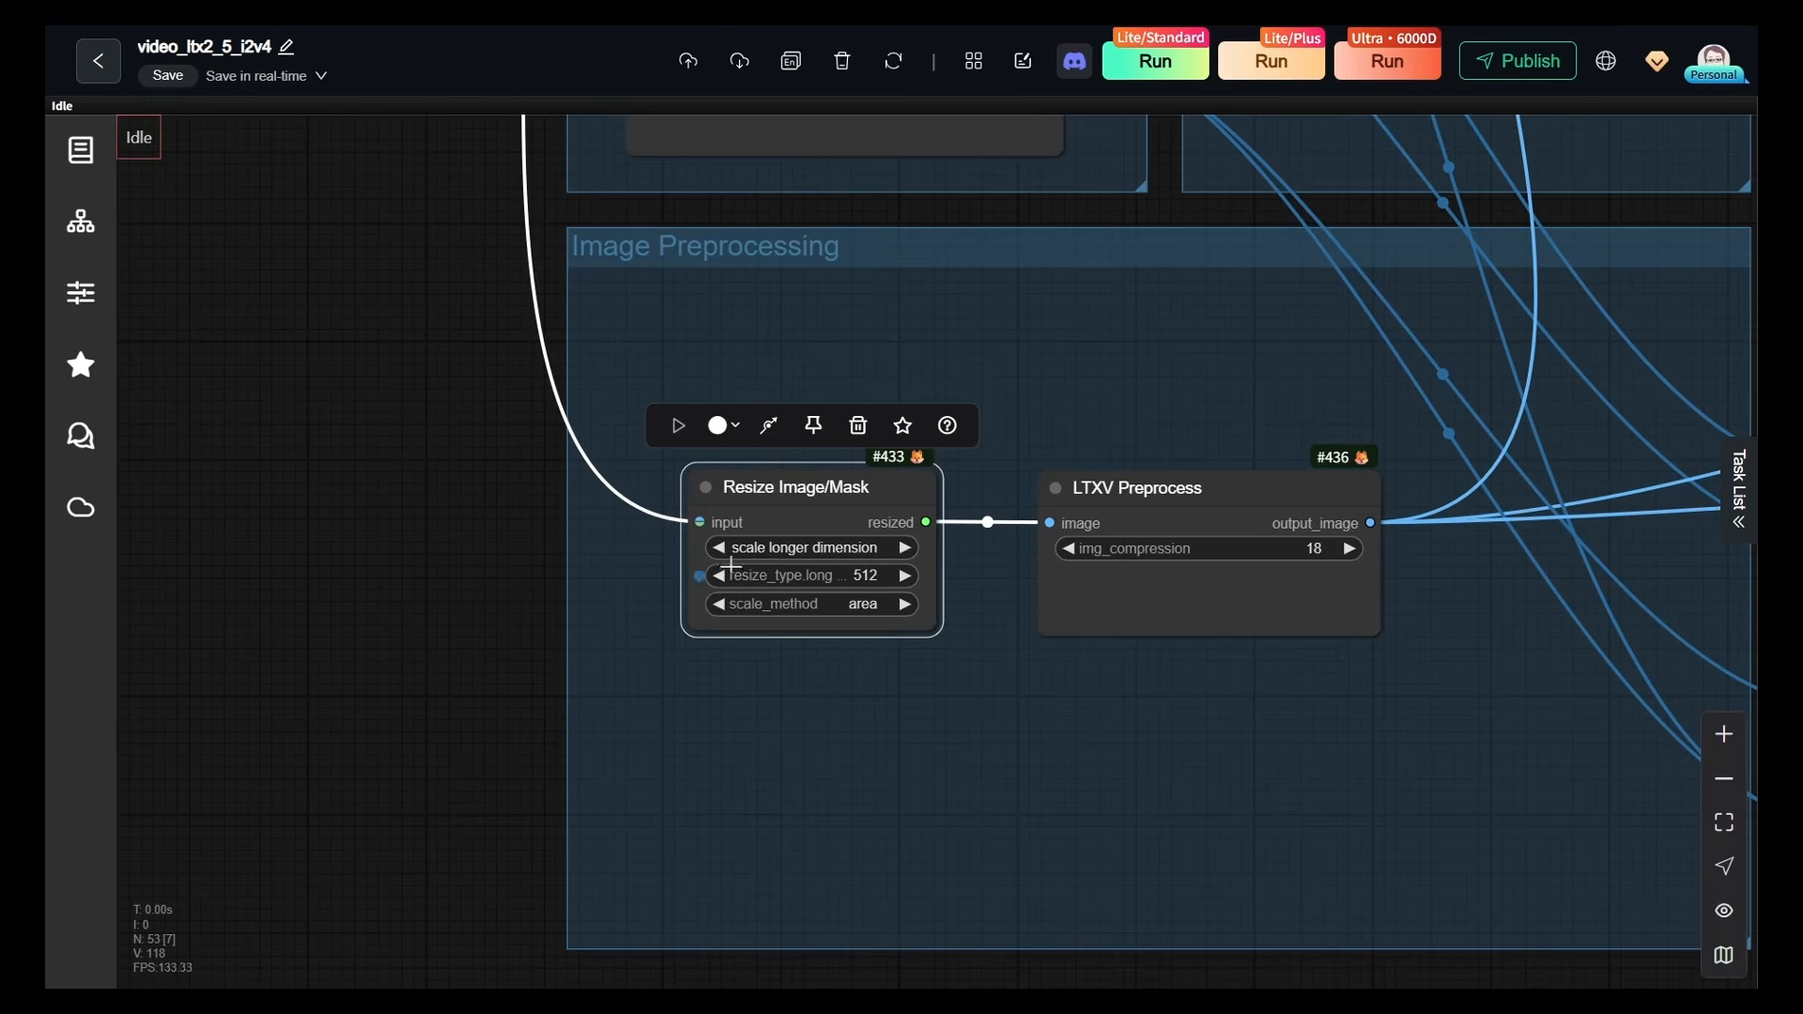
left_click_drag(1160, 512, 1188, 500)
- Examine the SamplerCustomAdvanced node and its inputs in the Generate Low Resolution group
scroll(526, 494, "down", 10)
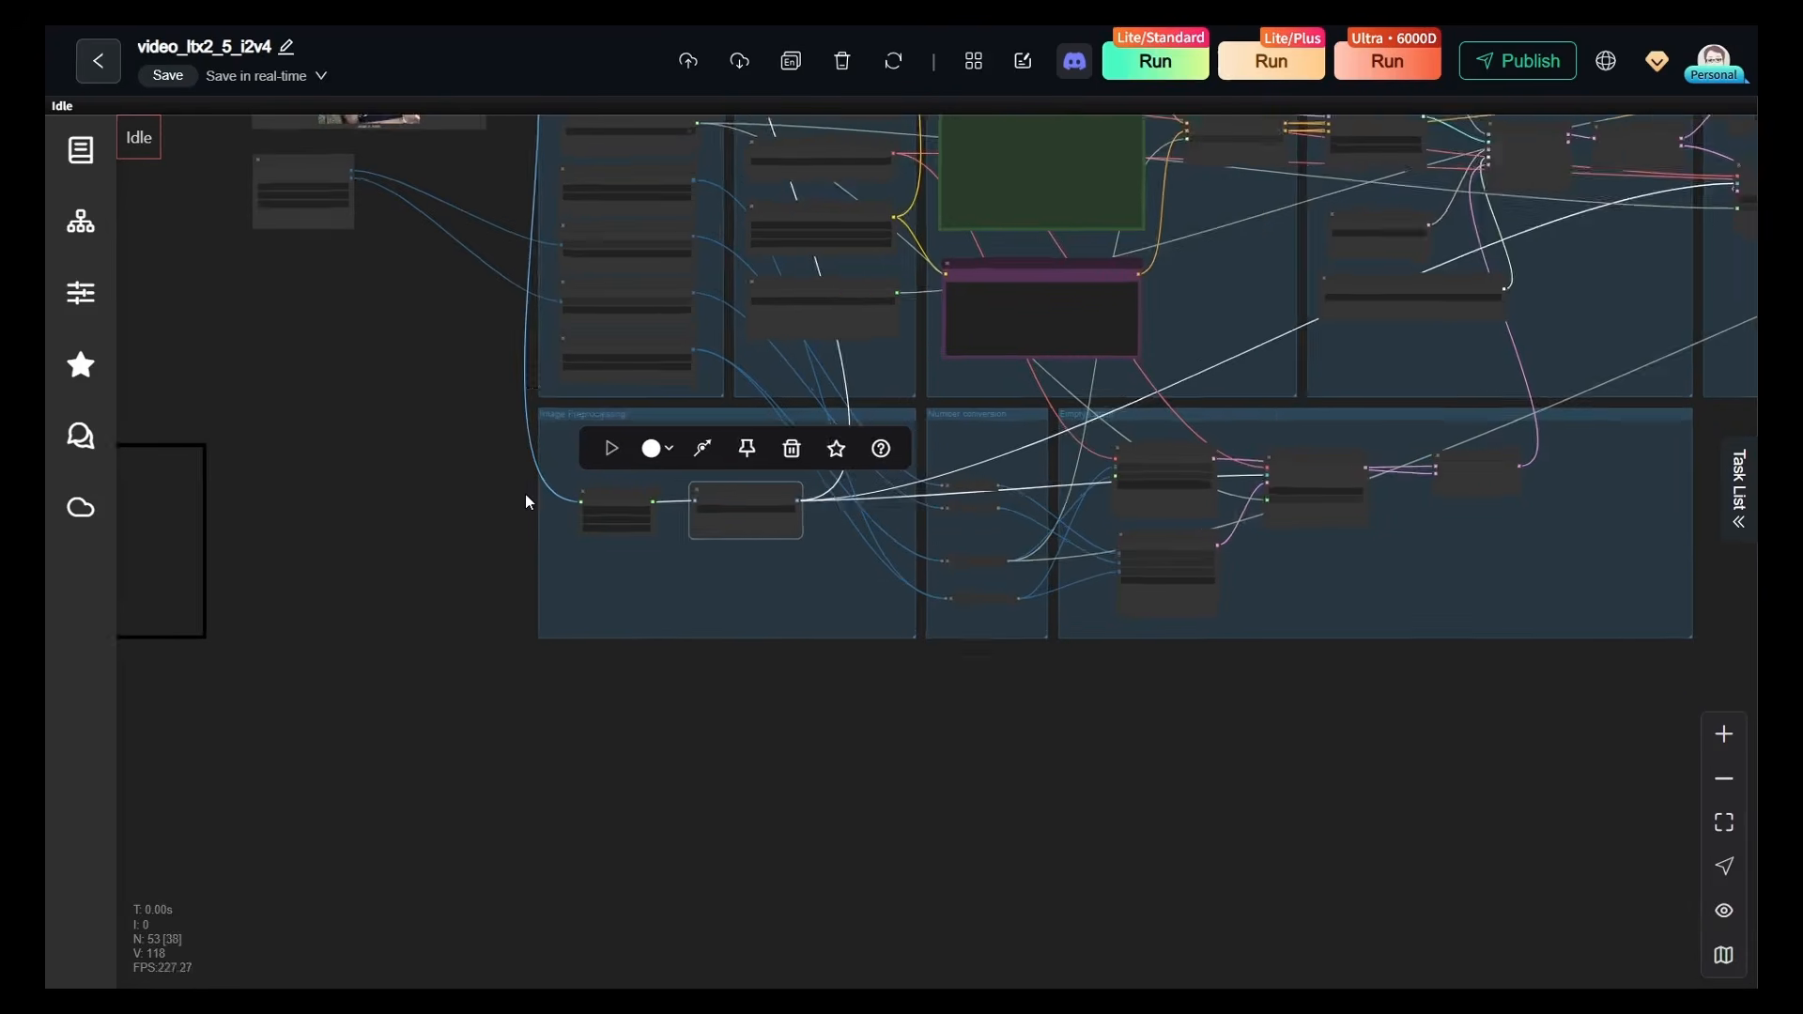
left_click_drag(1226, 689, 913, 909)
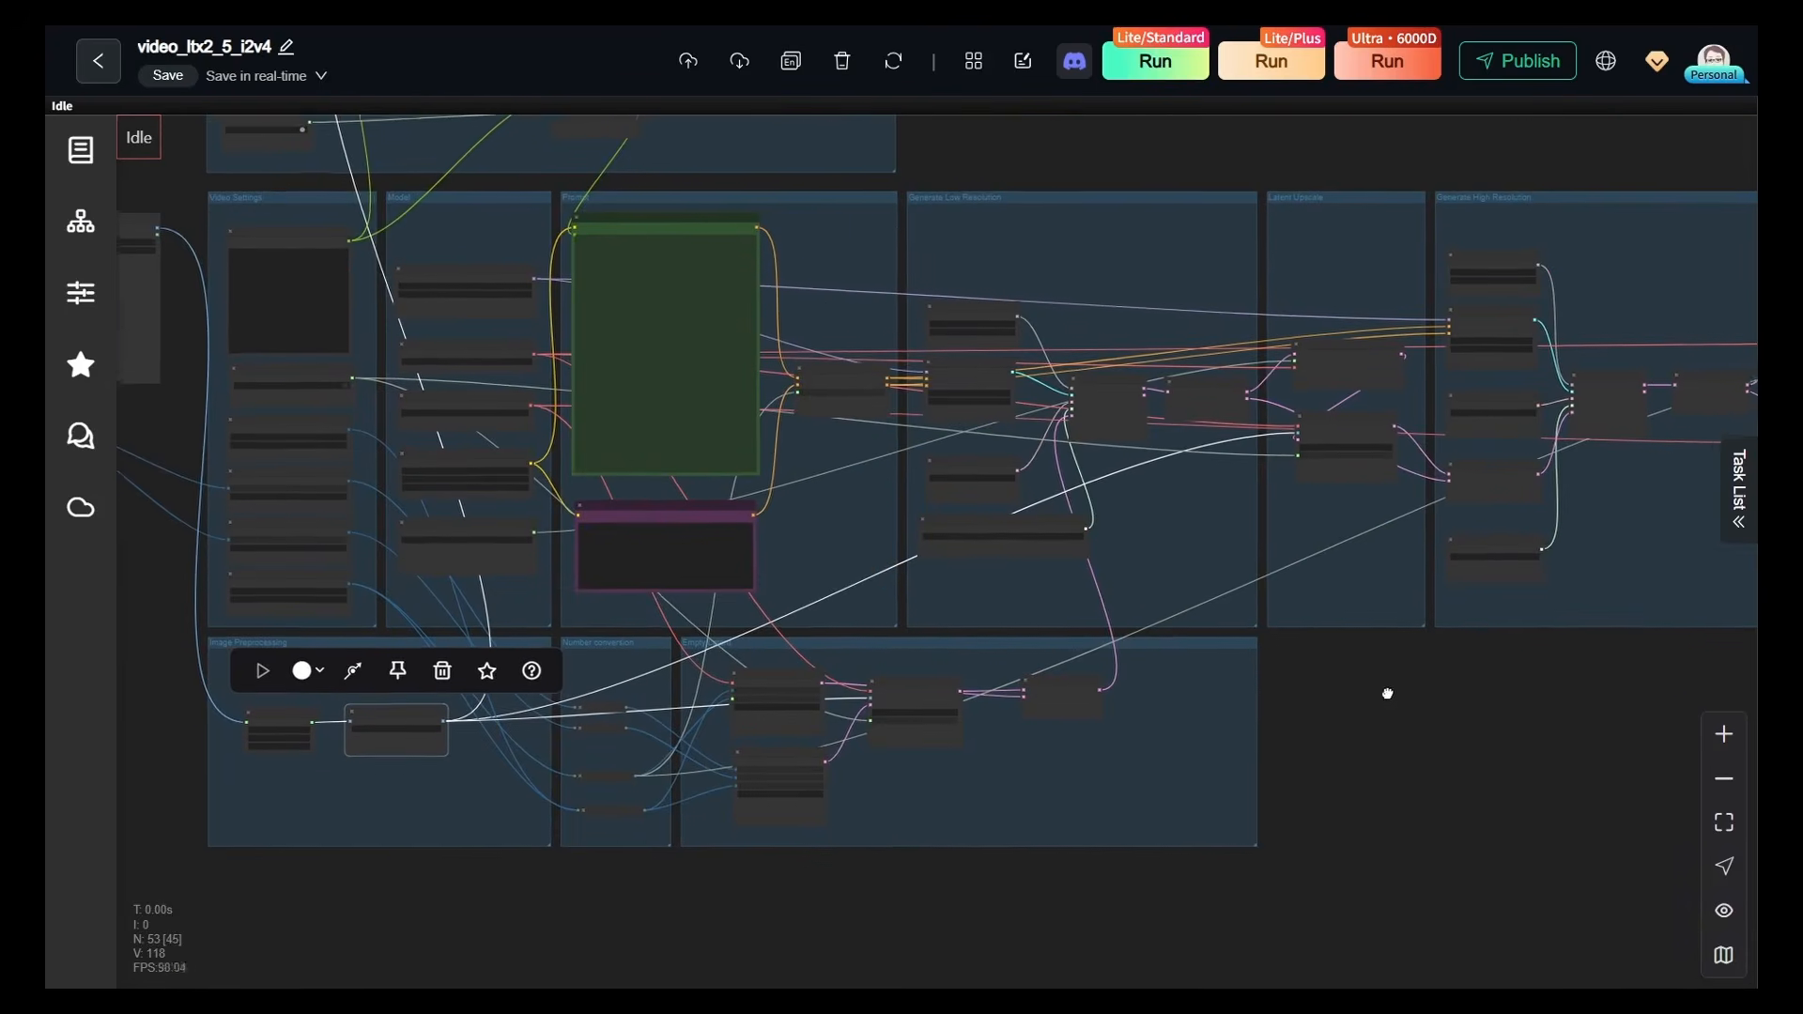
left_click_drag(1385, 693, 1196, 704)
scroll(1221, 700, "down", 3)
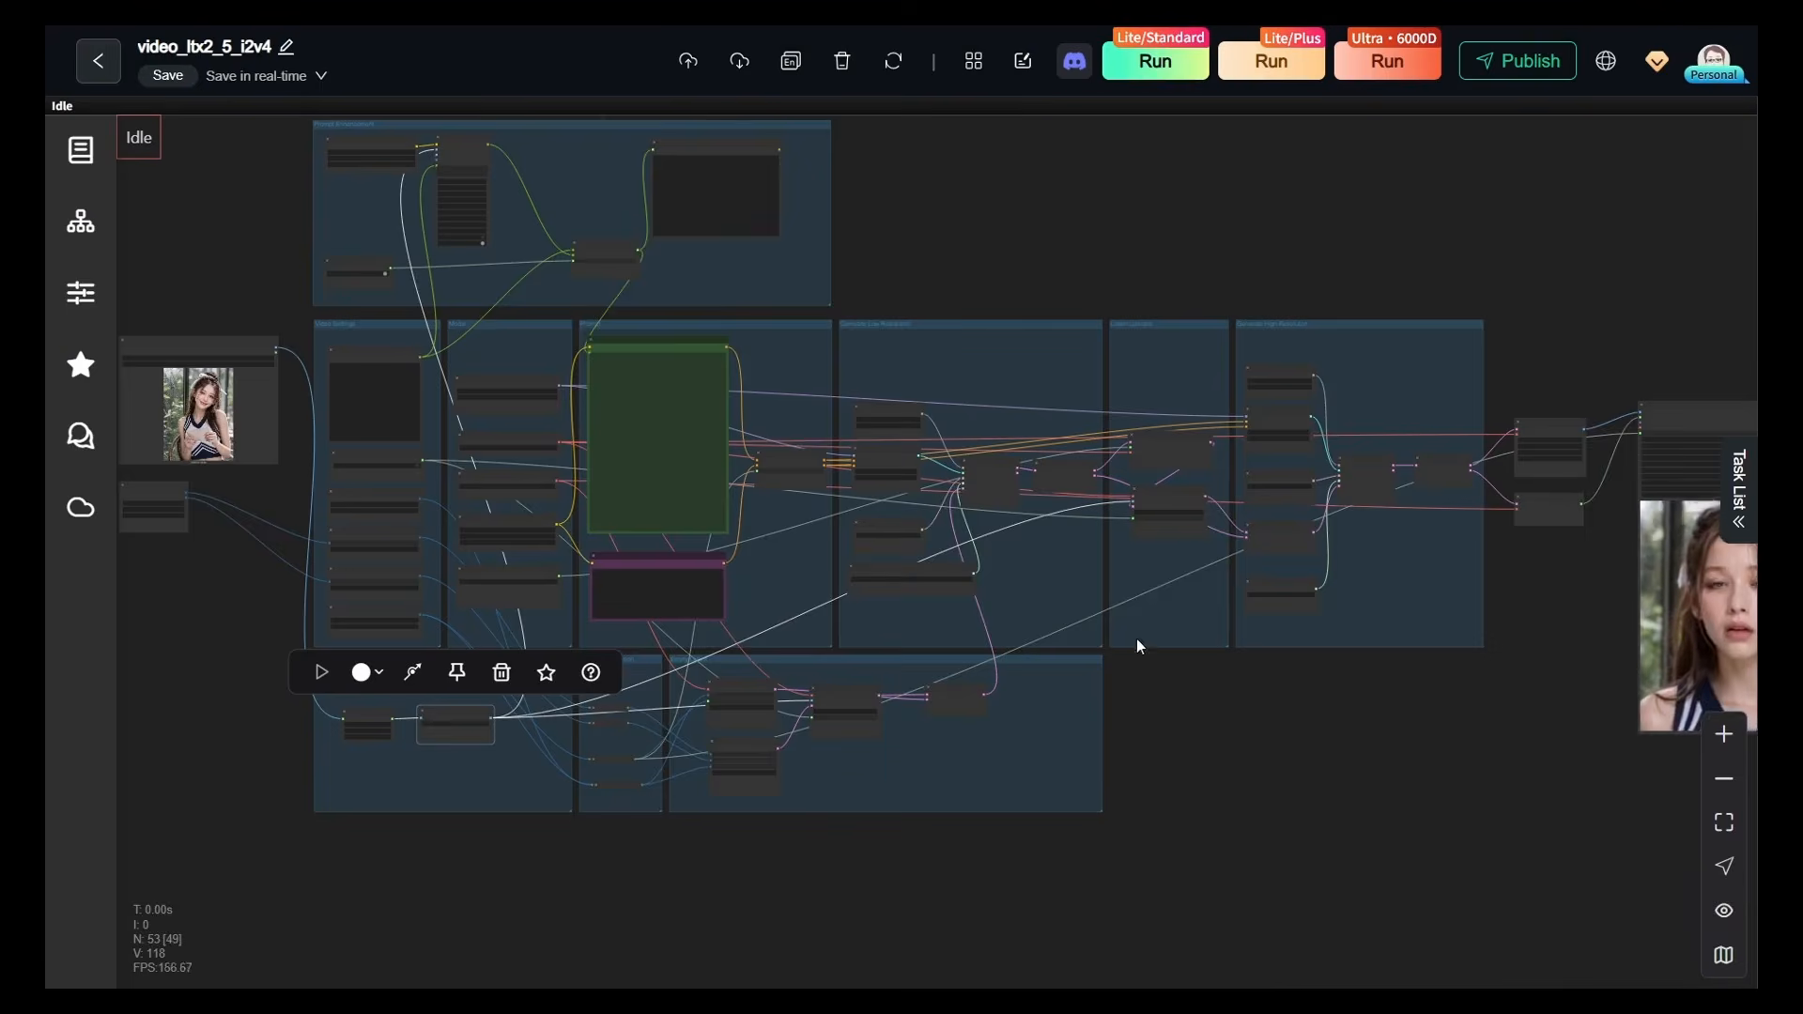
scroll(1137, 645, "up", 8)
left_click_drag(979, 324, 977, 304)
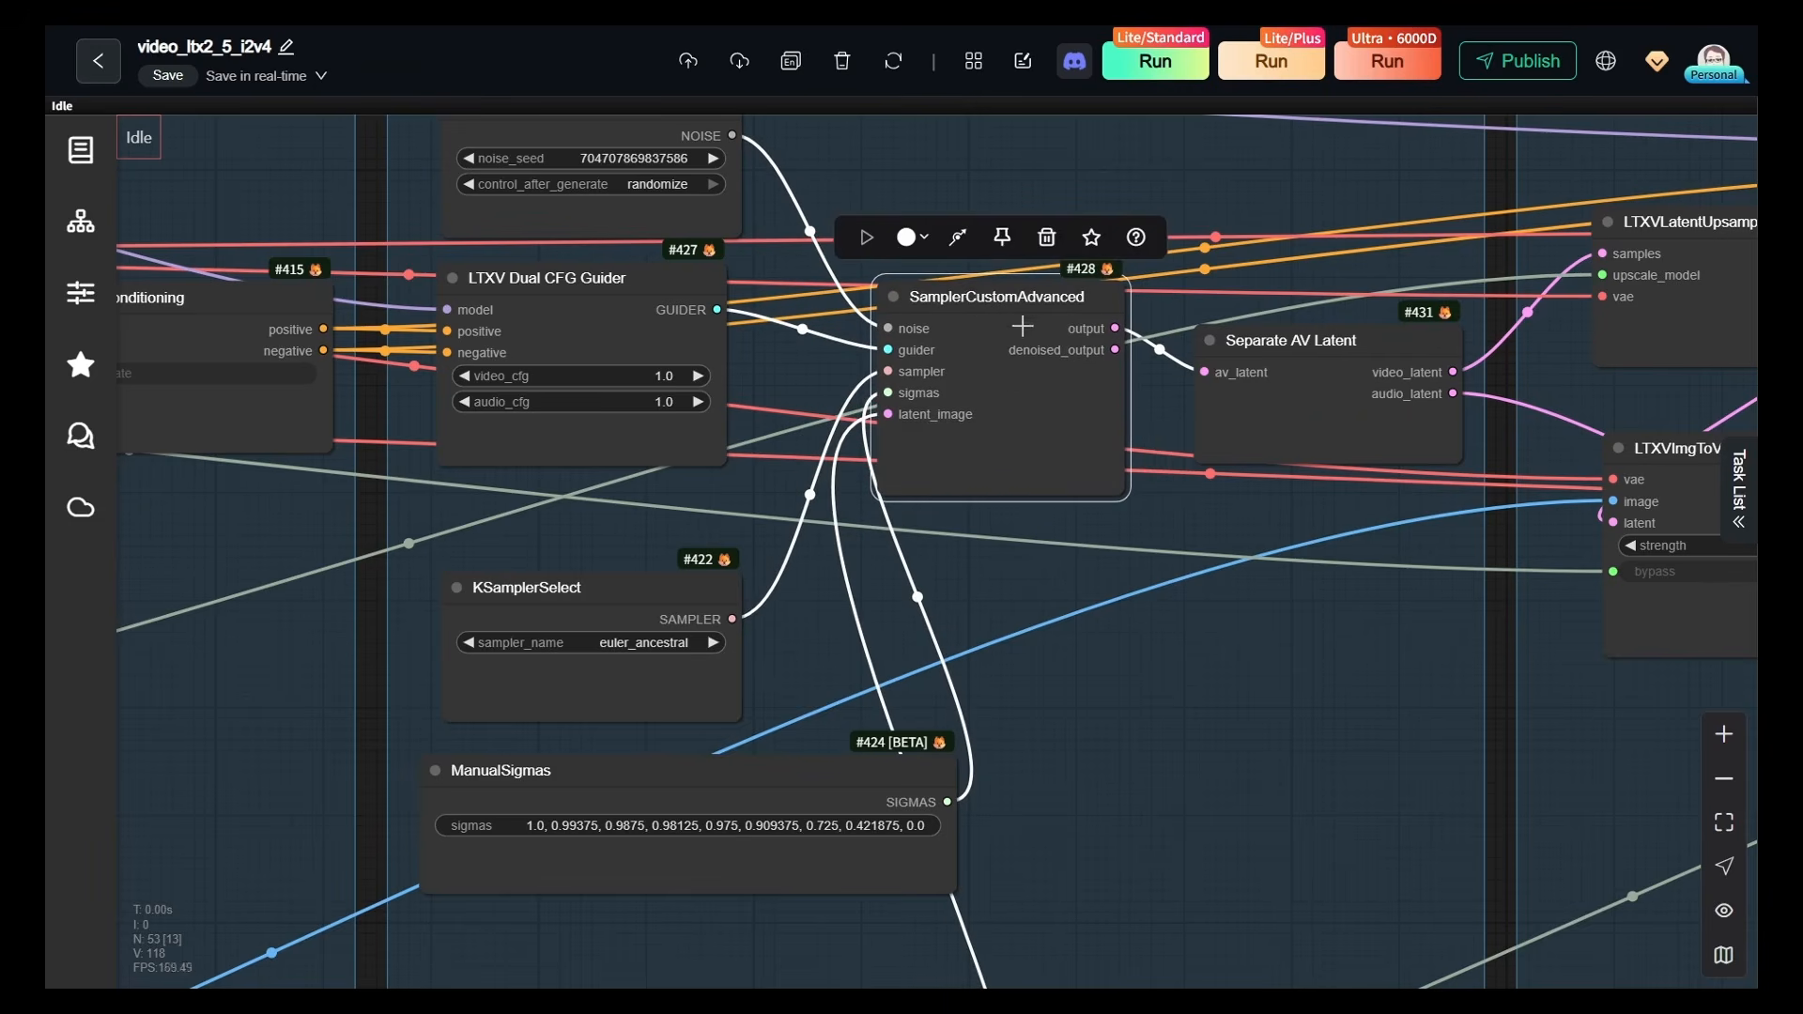
- Compare the LTXVImgToVideoInplace nodes in the Empty Latent and Latent Upscale groups
scroll(986, 364, "down", 3)
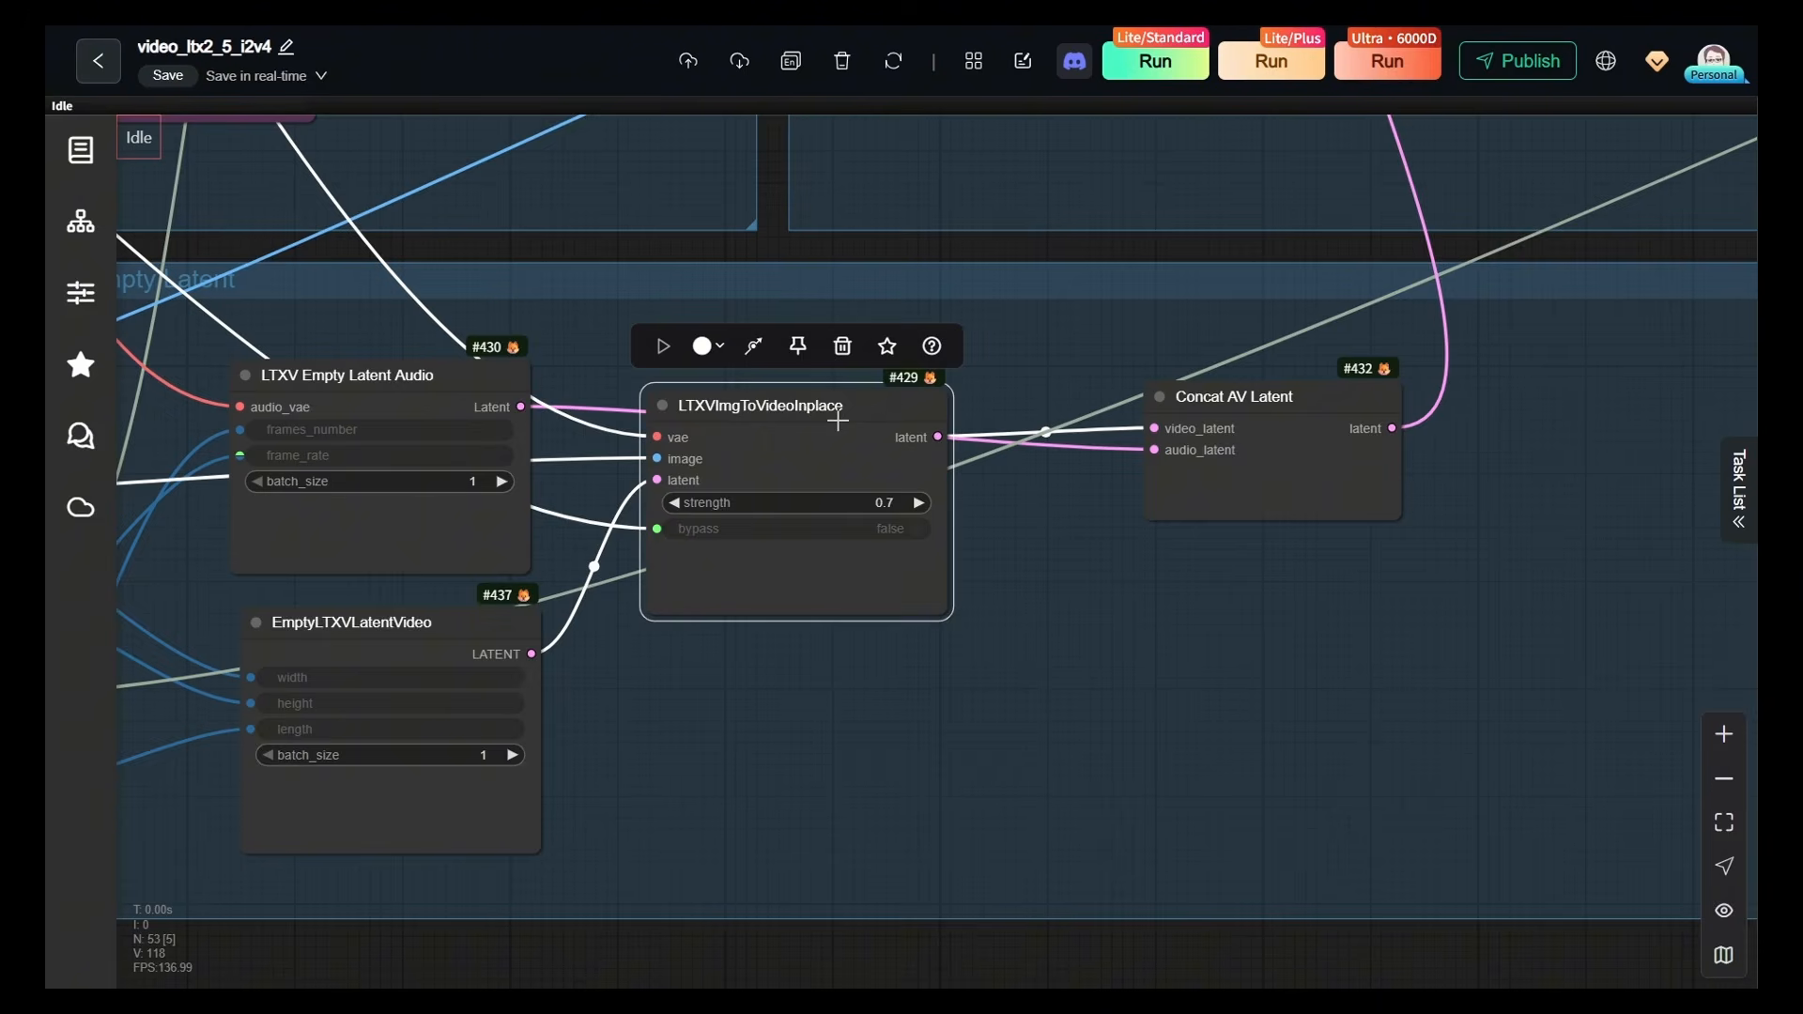
scroll(838, 421, "down", 2)
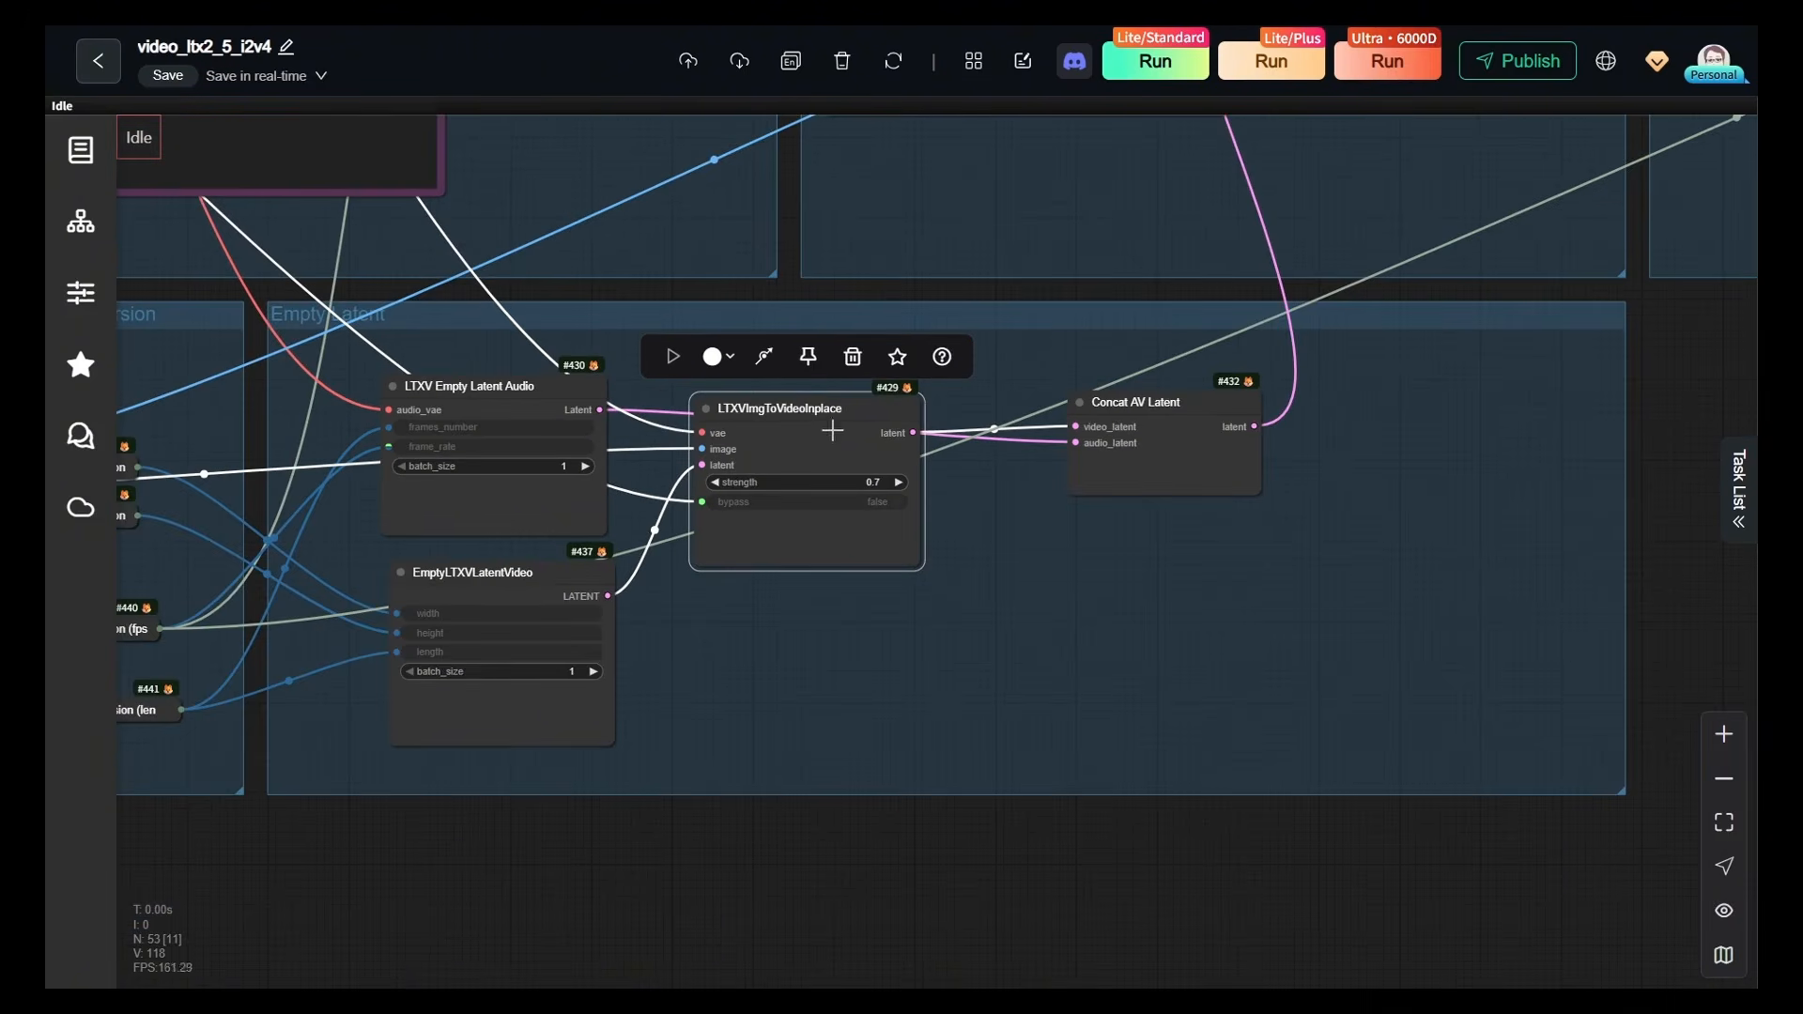
scroll(1026, 548, "down", 4)
left_click_drag(1558, 463, 641, 925)
scroll(675, 579, "up", 7)
left_click(637, 413)
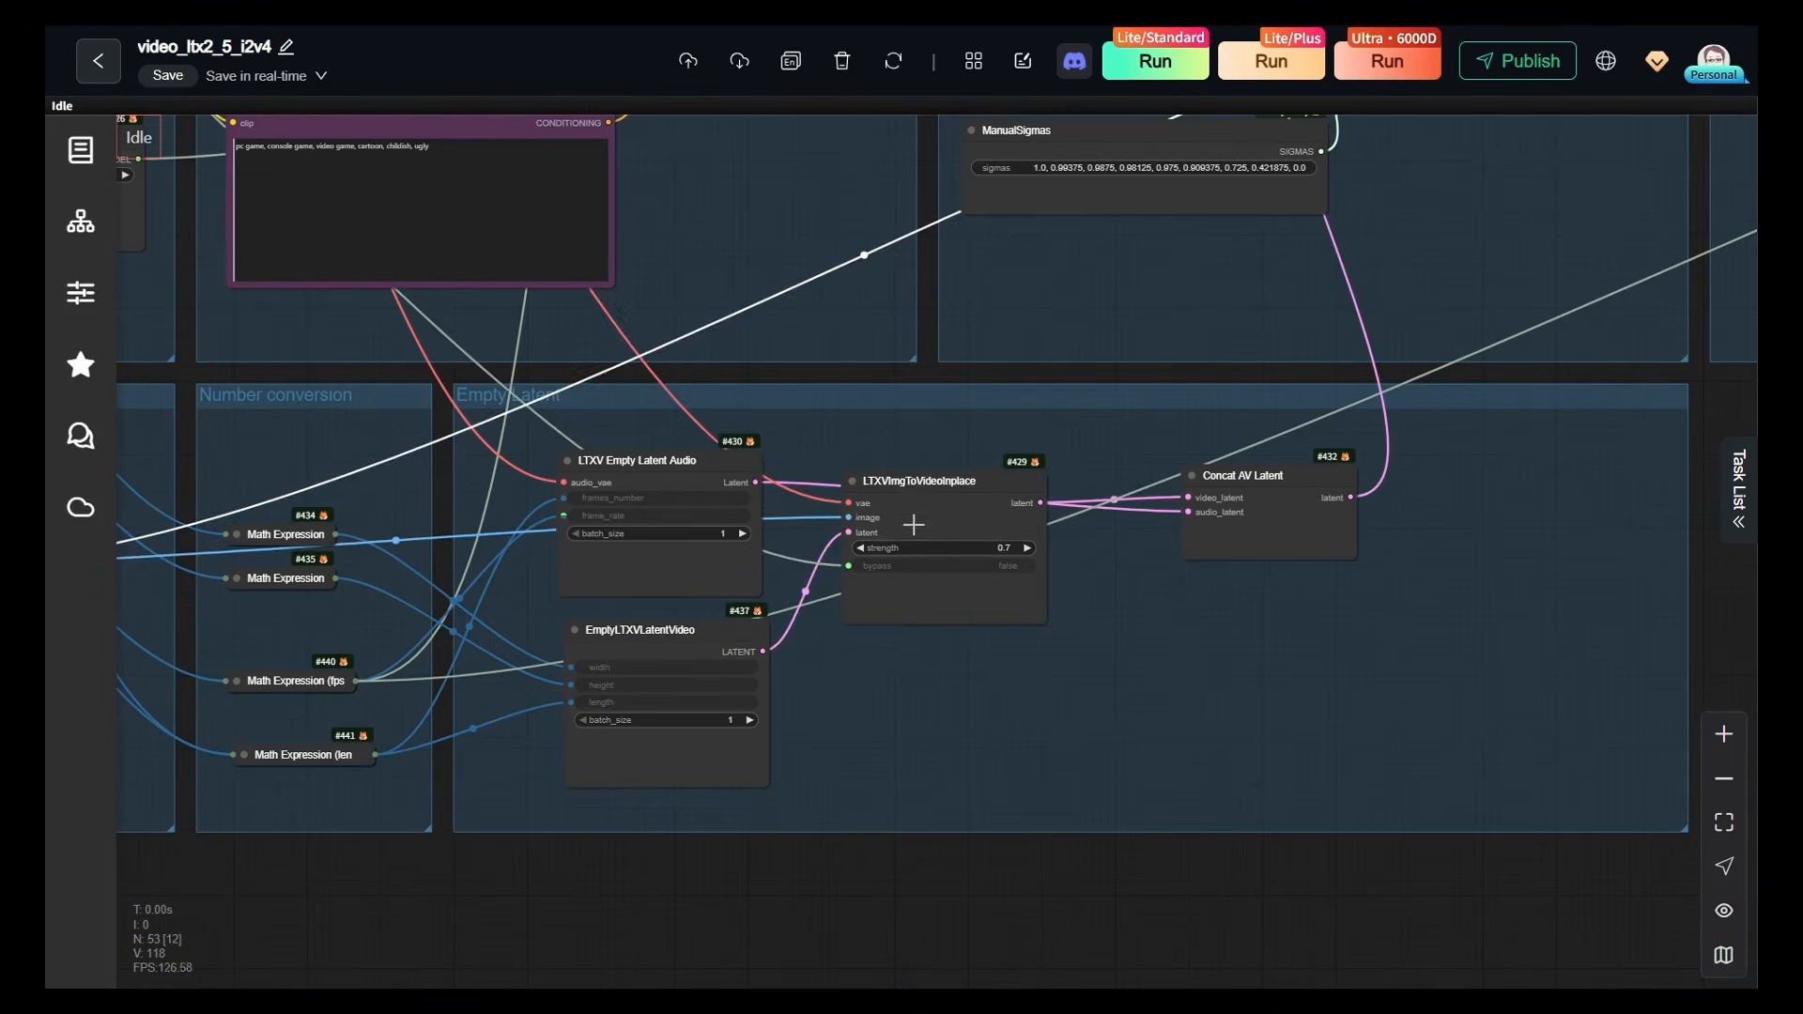
left_click(922, 475)
left_click_drag(922, 475, 893, 499)
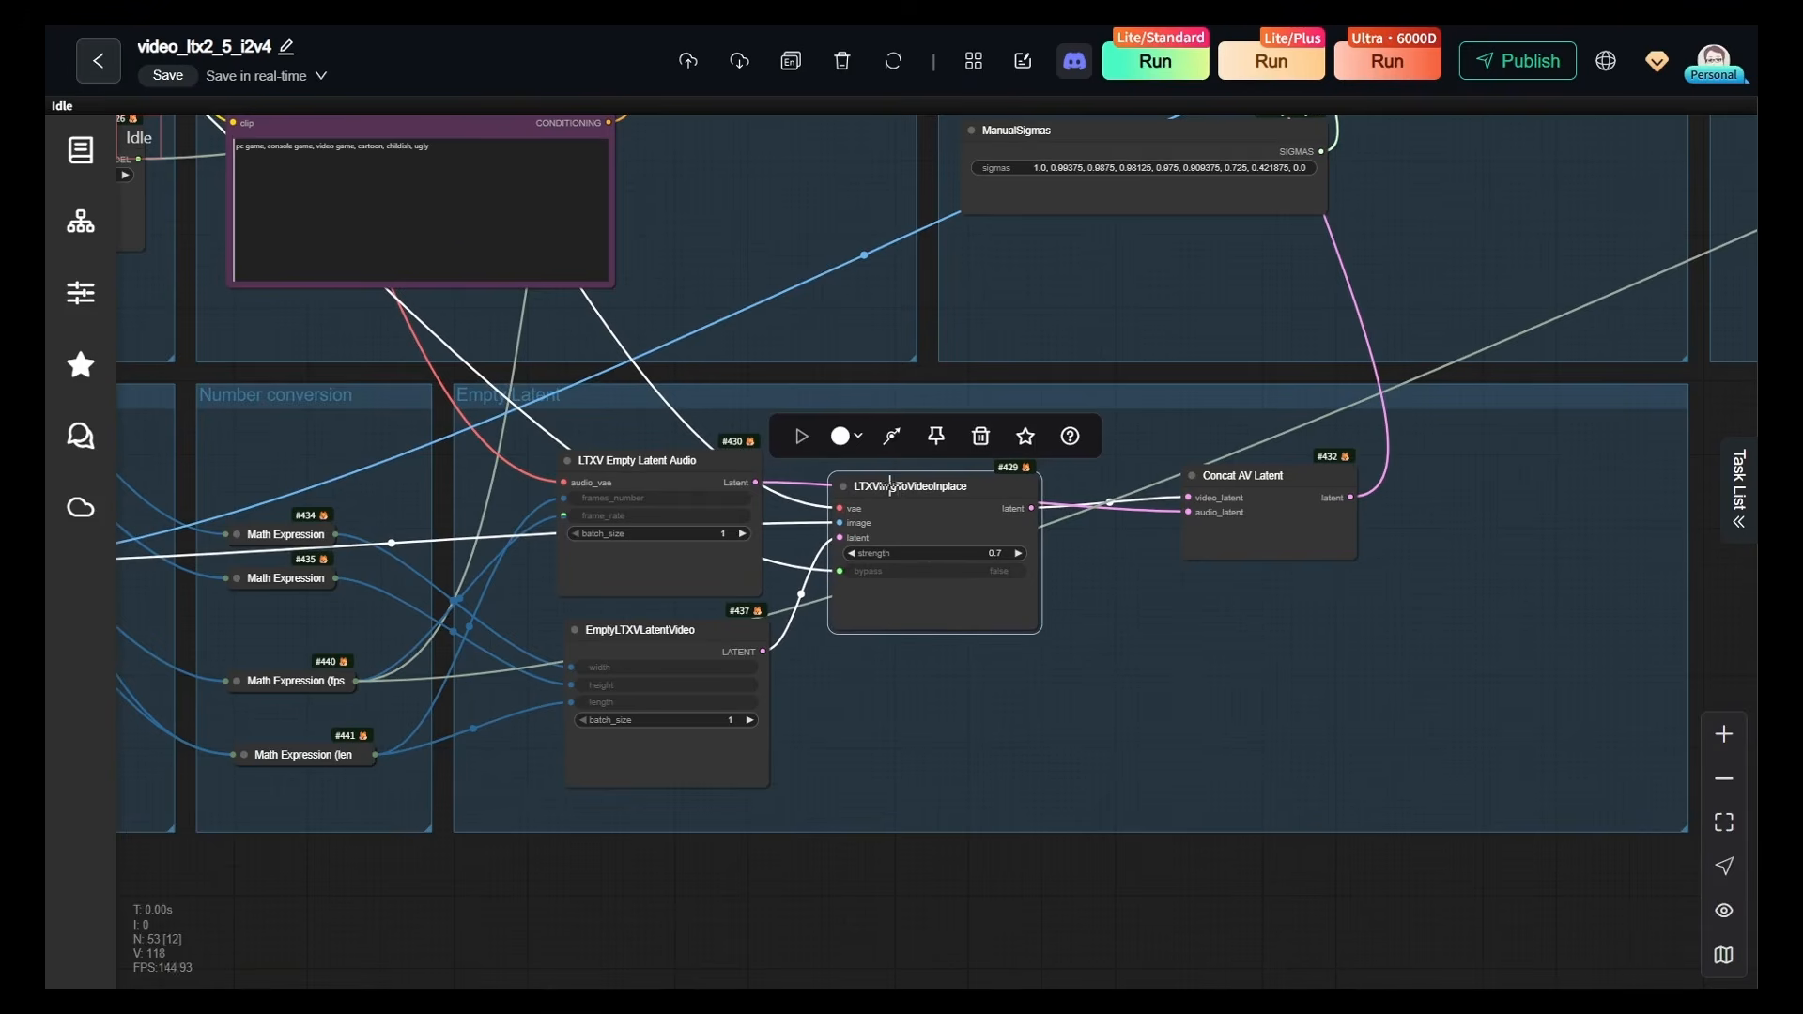
- Inspect the video_cfg and audio_cfg settings of the LTXV Dual CFG Guider in the Generate Low Resolution group
scroll(1136, 563, "down", 5)
left_click_drag(1527, 538, 1104, 750)
scroll(1228, 459, "up", 2)
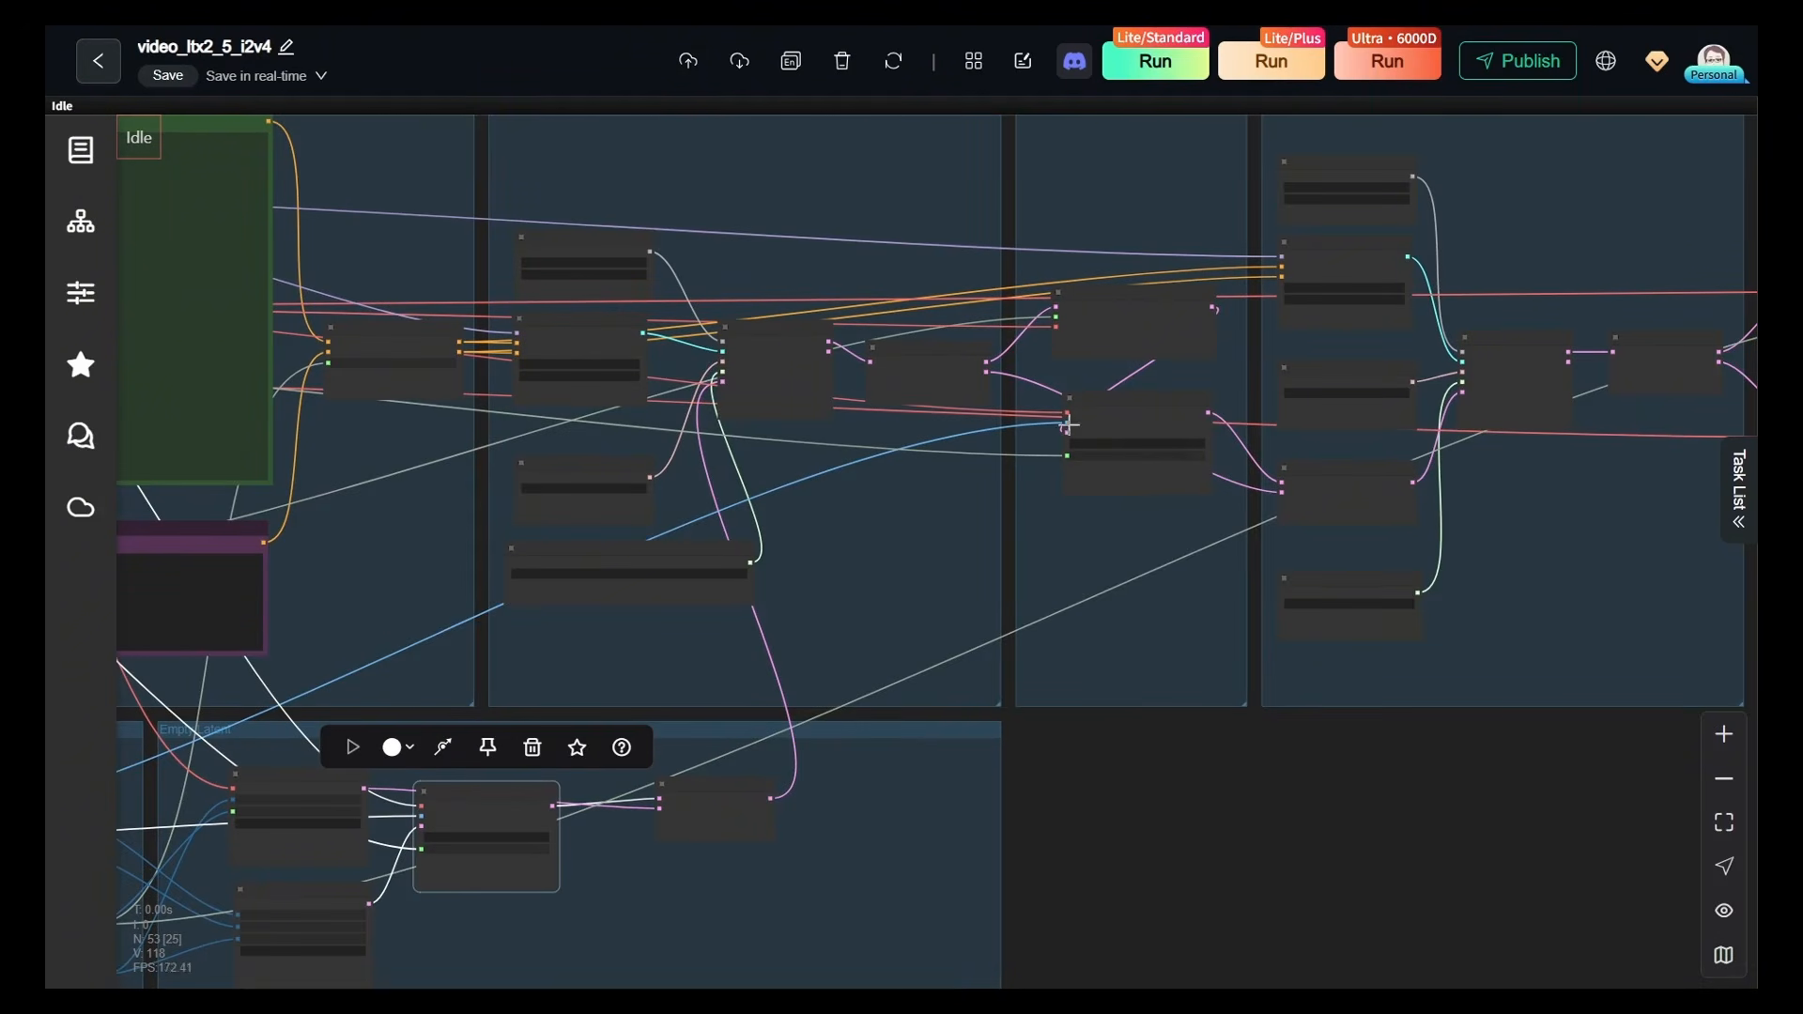
scroll(1046, 724, "up", 4)
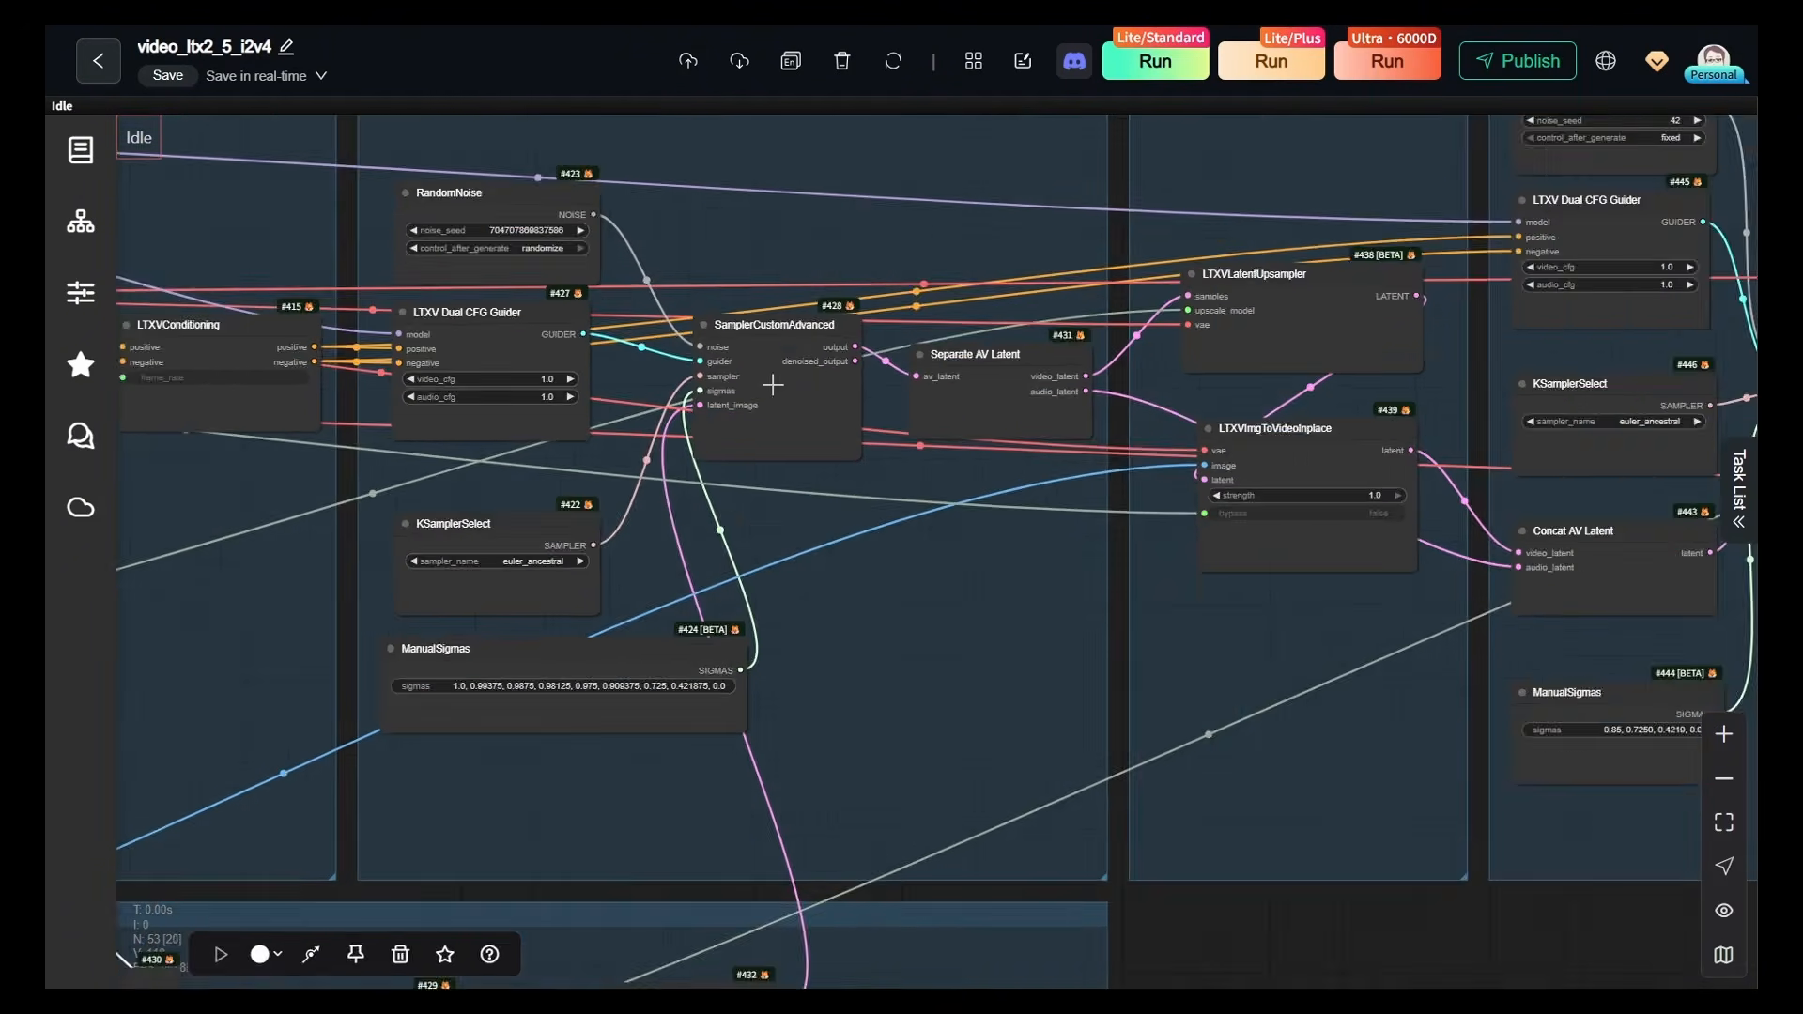
scroll(814, 563, "up", 2)
scroll(406, 371, "up", 4)
left_click(531, 292)
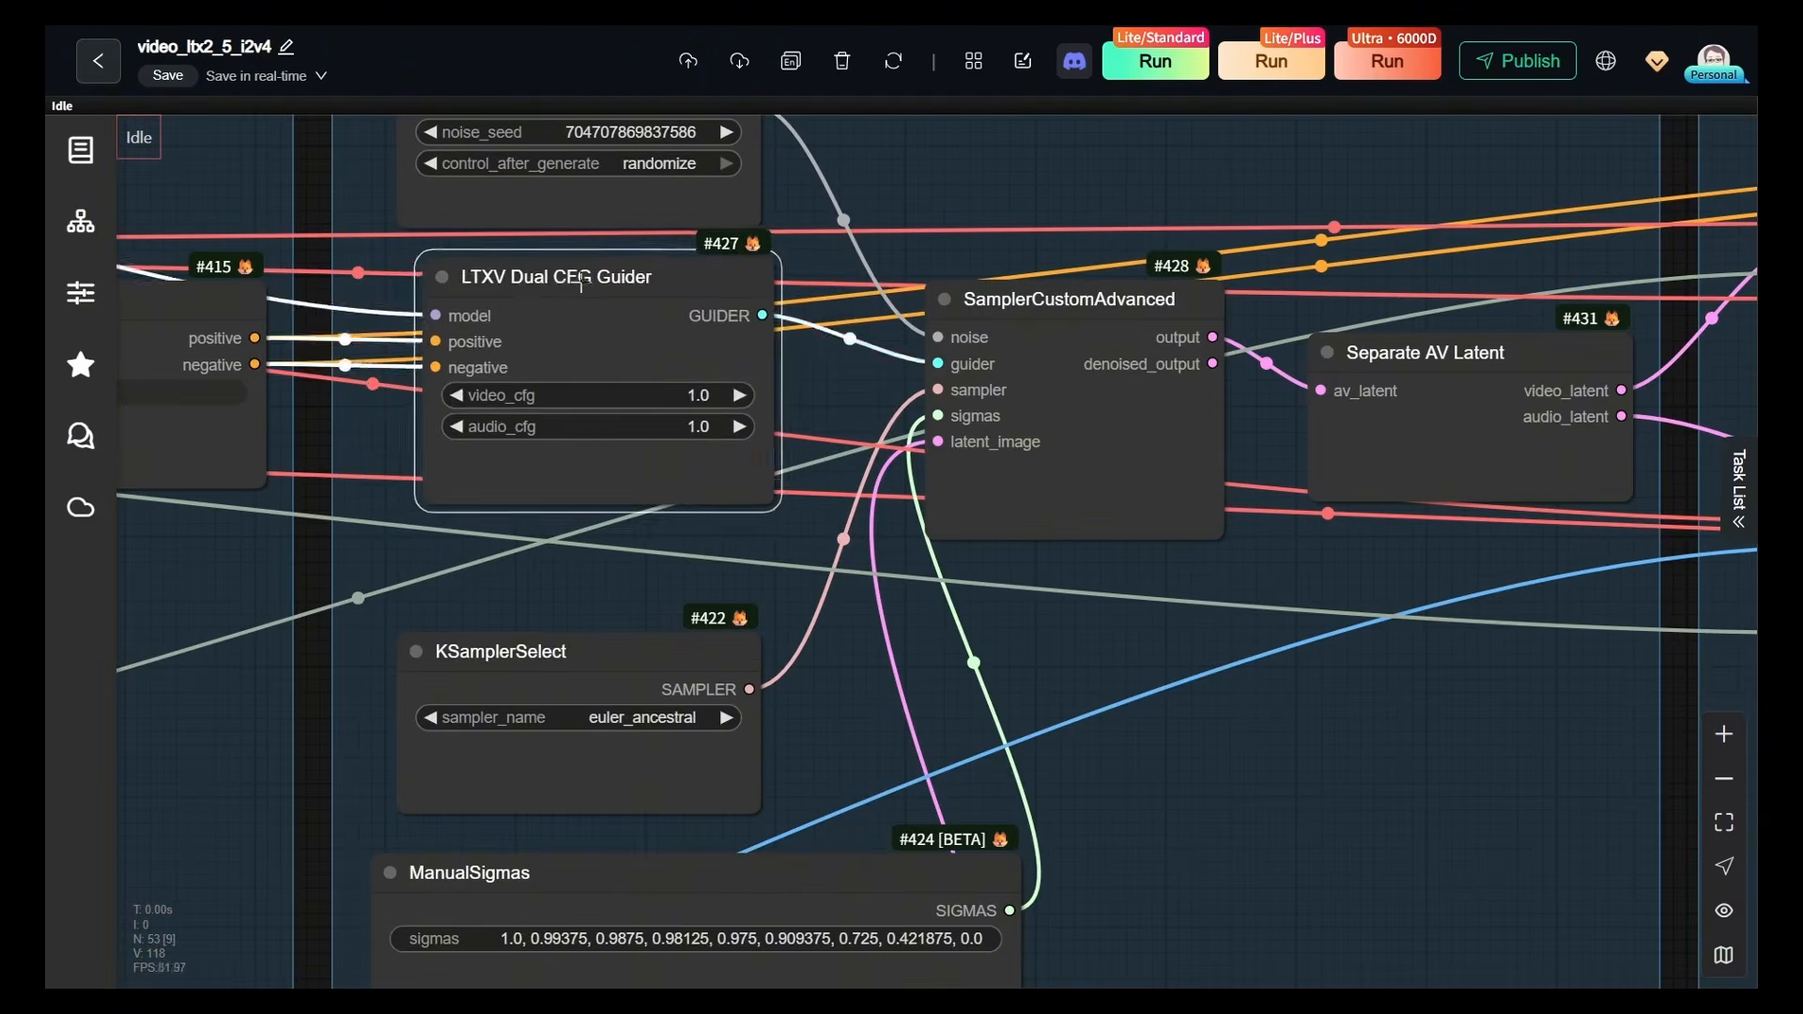
left_click_drag(601, 384, 599, 388)
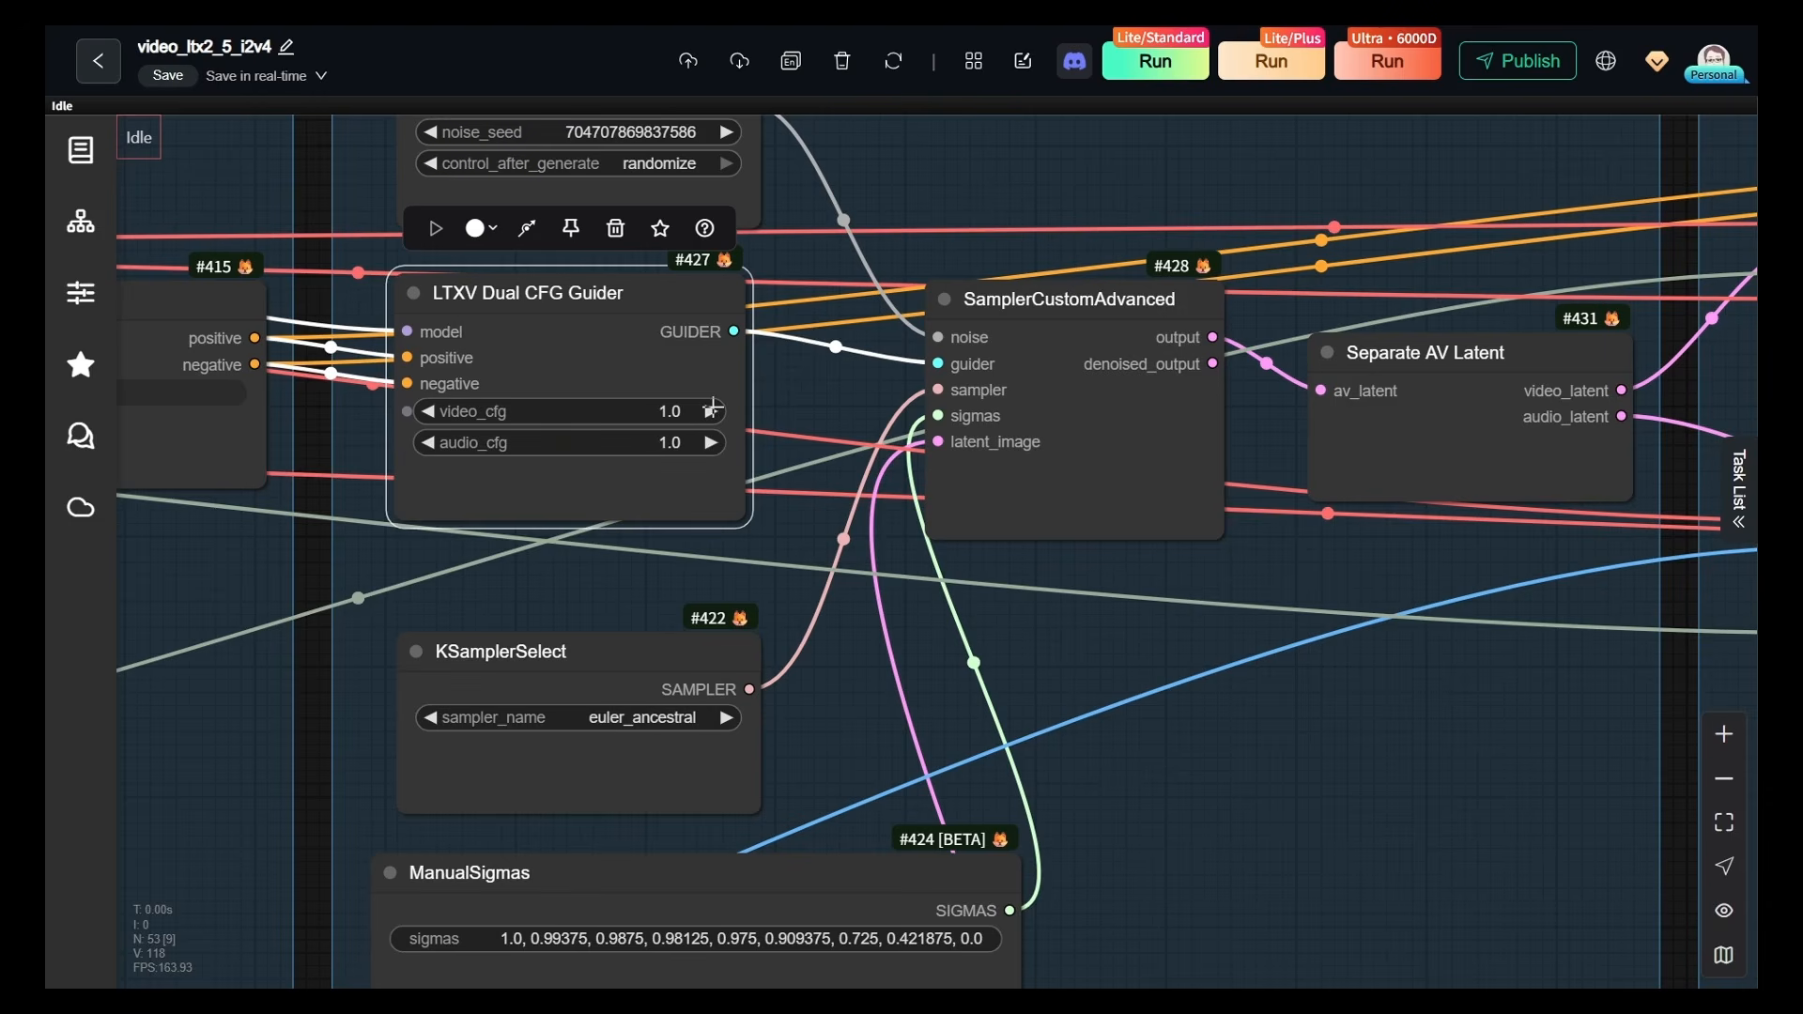
scroll(714, 414, "down", 8)
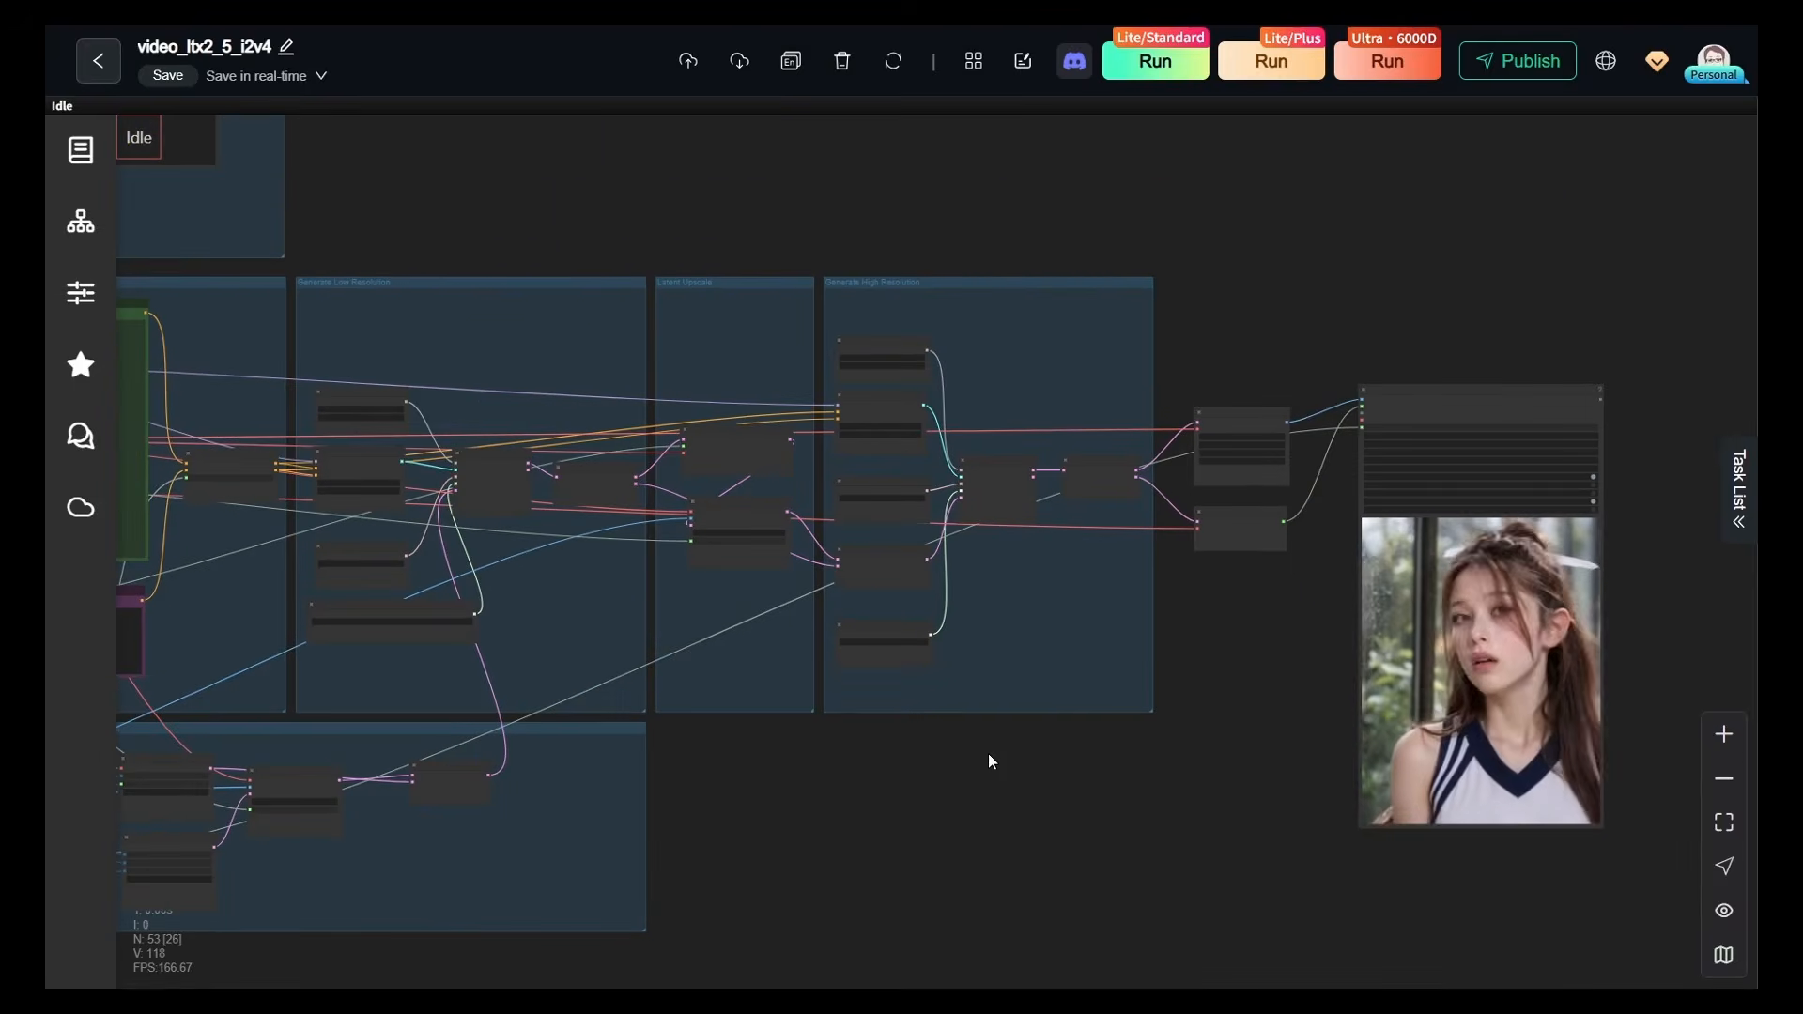
- Examine the LTXVLatentUpsampler node and its input connections in the Latent Upscale group
scroll(992, 762, "up", 2)
scroll(713, 485, "up", 6)
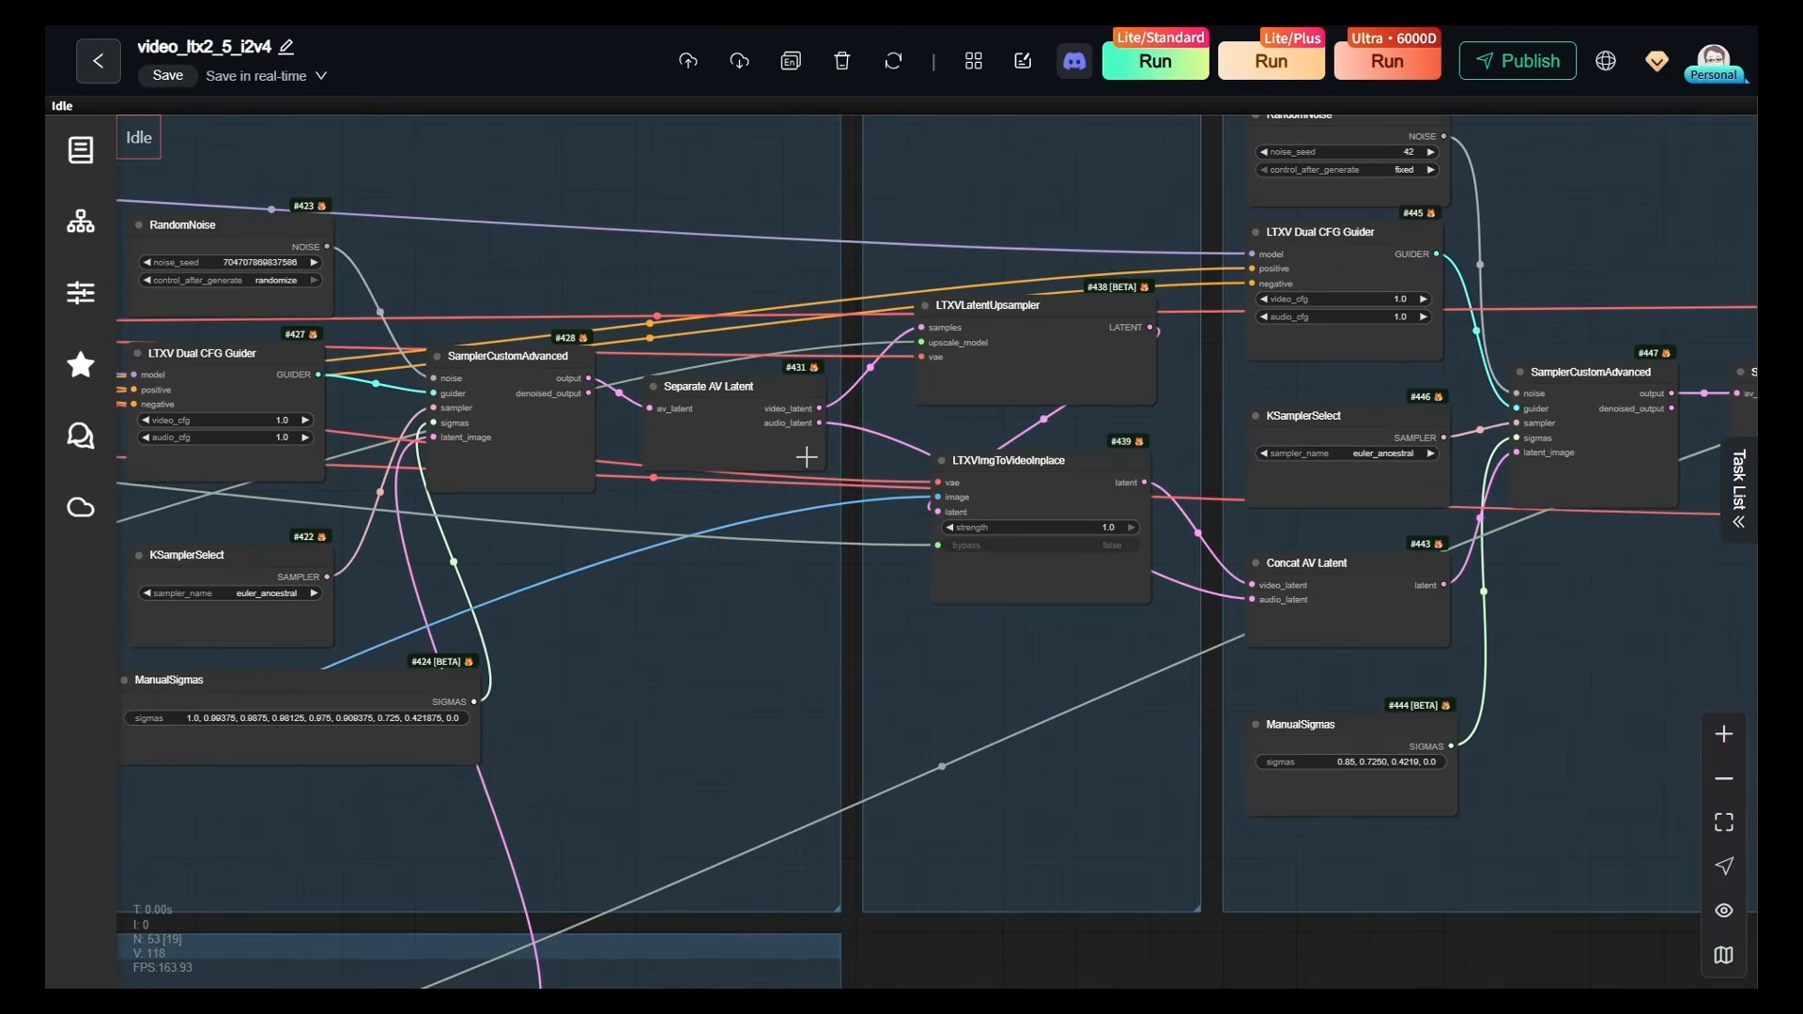
scroll(805, 465, "down", 1)
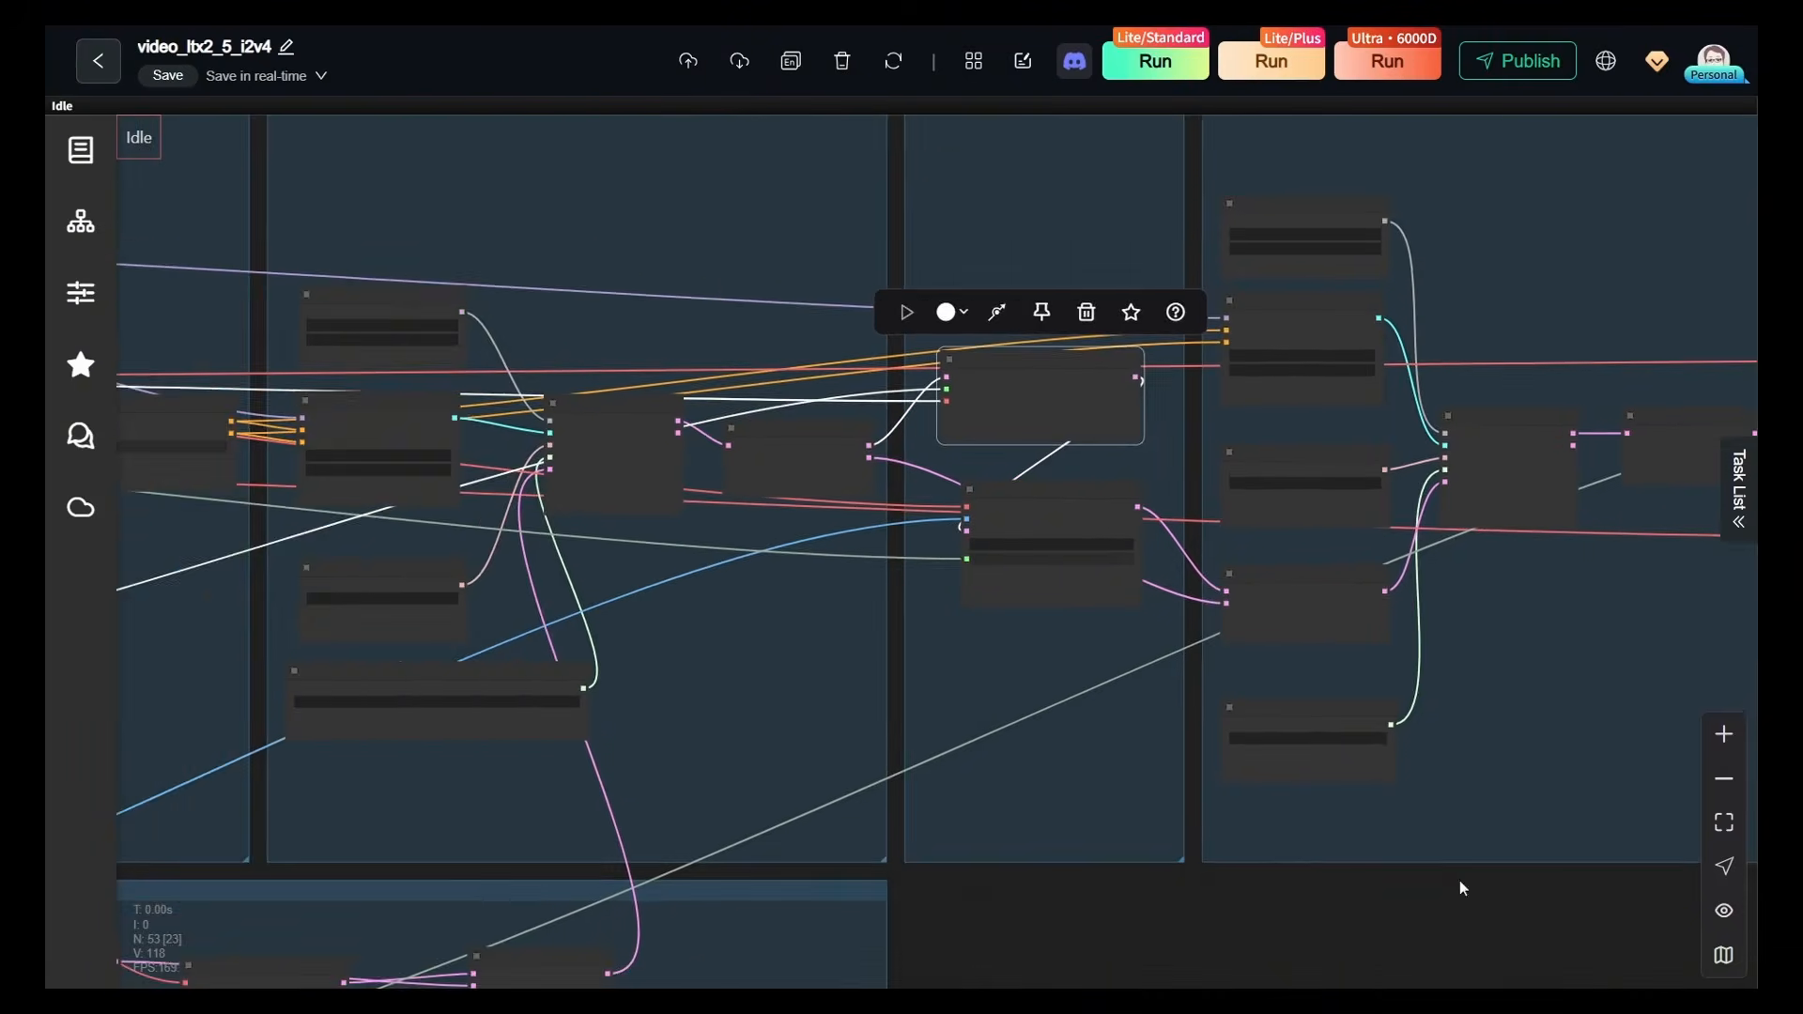
- View the generated image-to-video clip in the output node after the Generate High Resolution group
left_click_drag(1494, 894, 1216, 849)
scroll(1284, 601, "up", 1)
scroll(1389, 562, "down", 3)
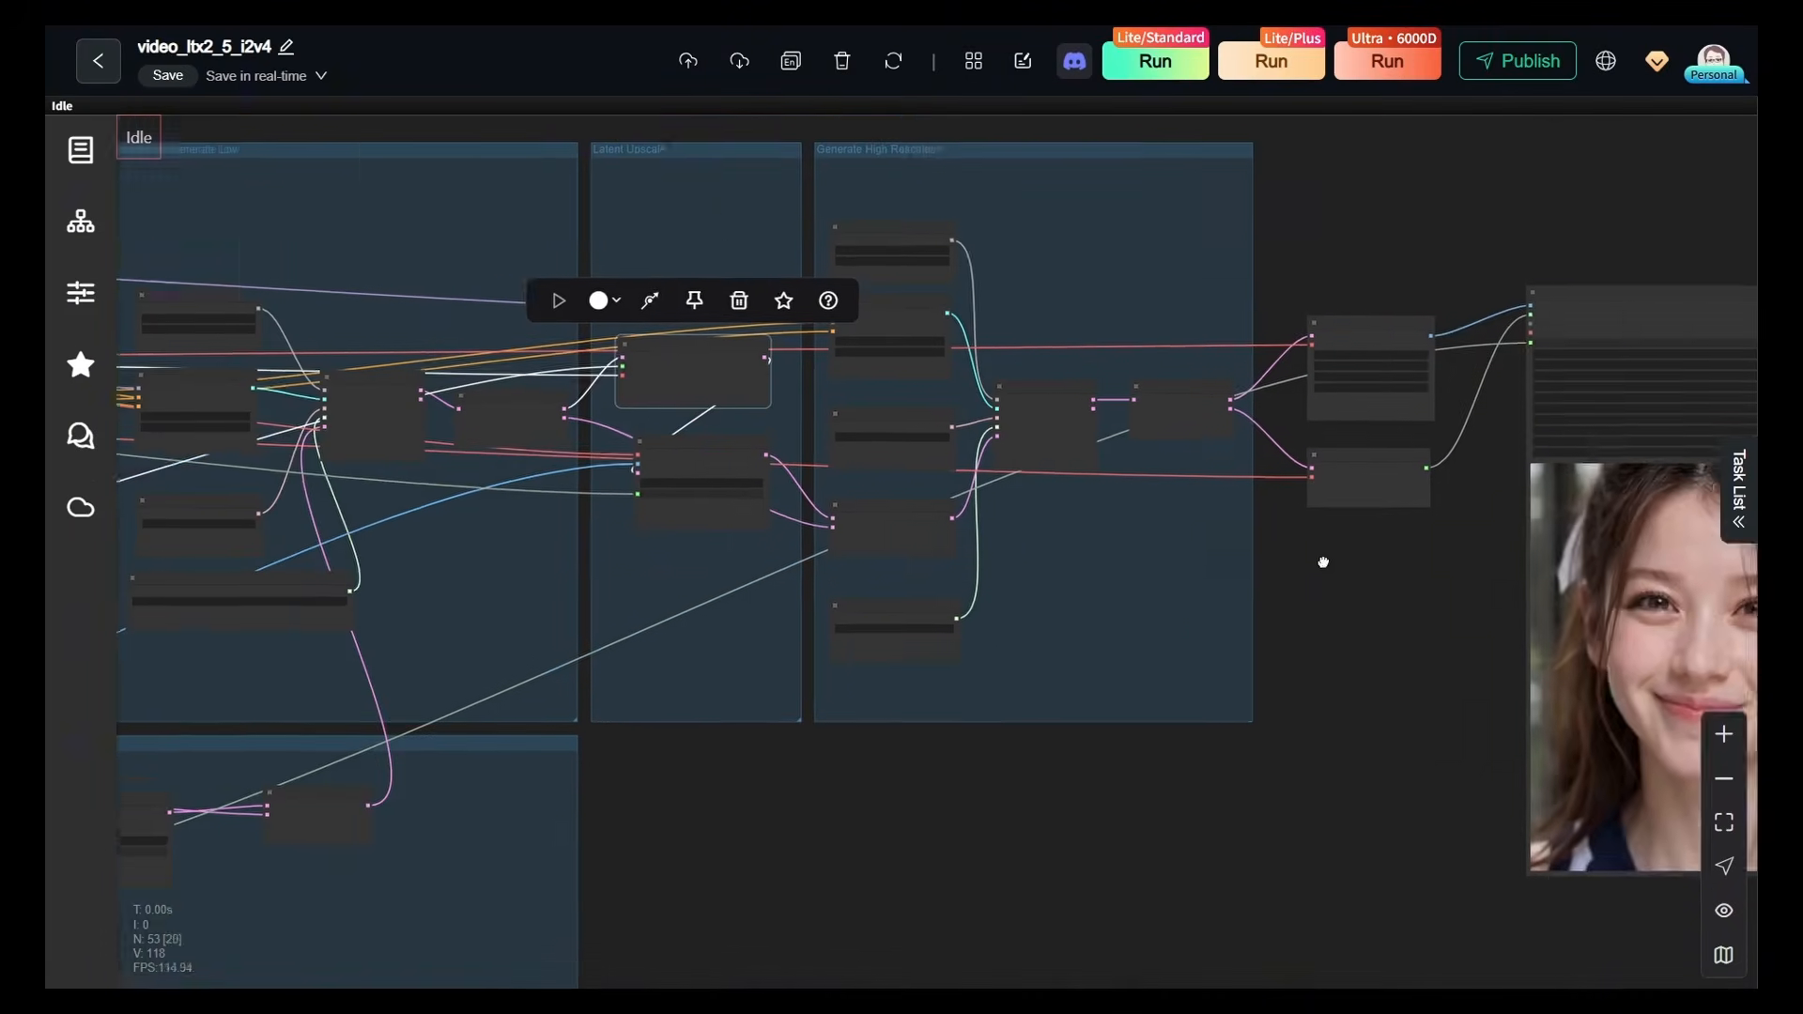
scroll(1349, 596, "up", 6)
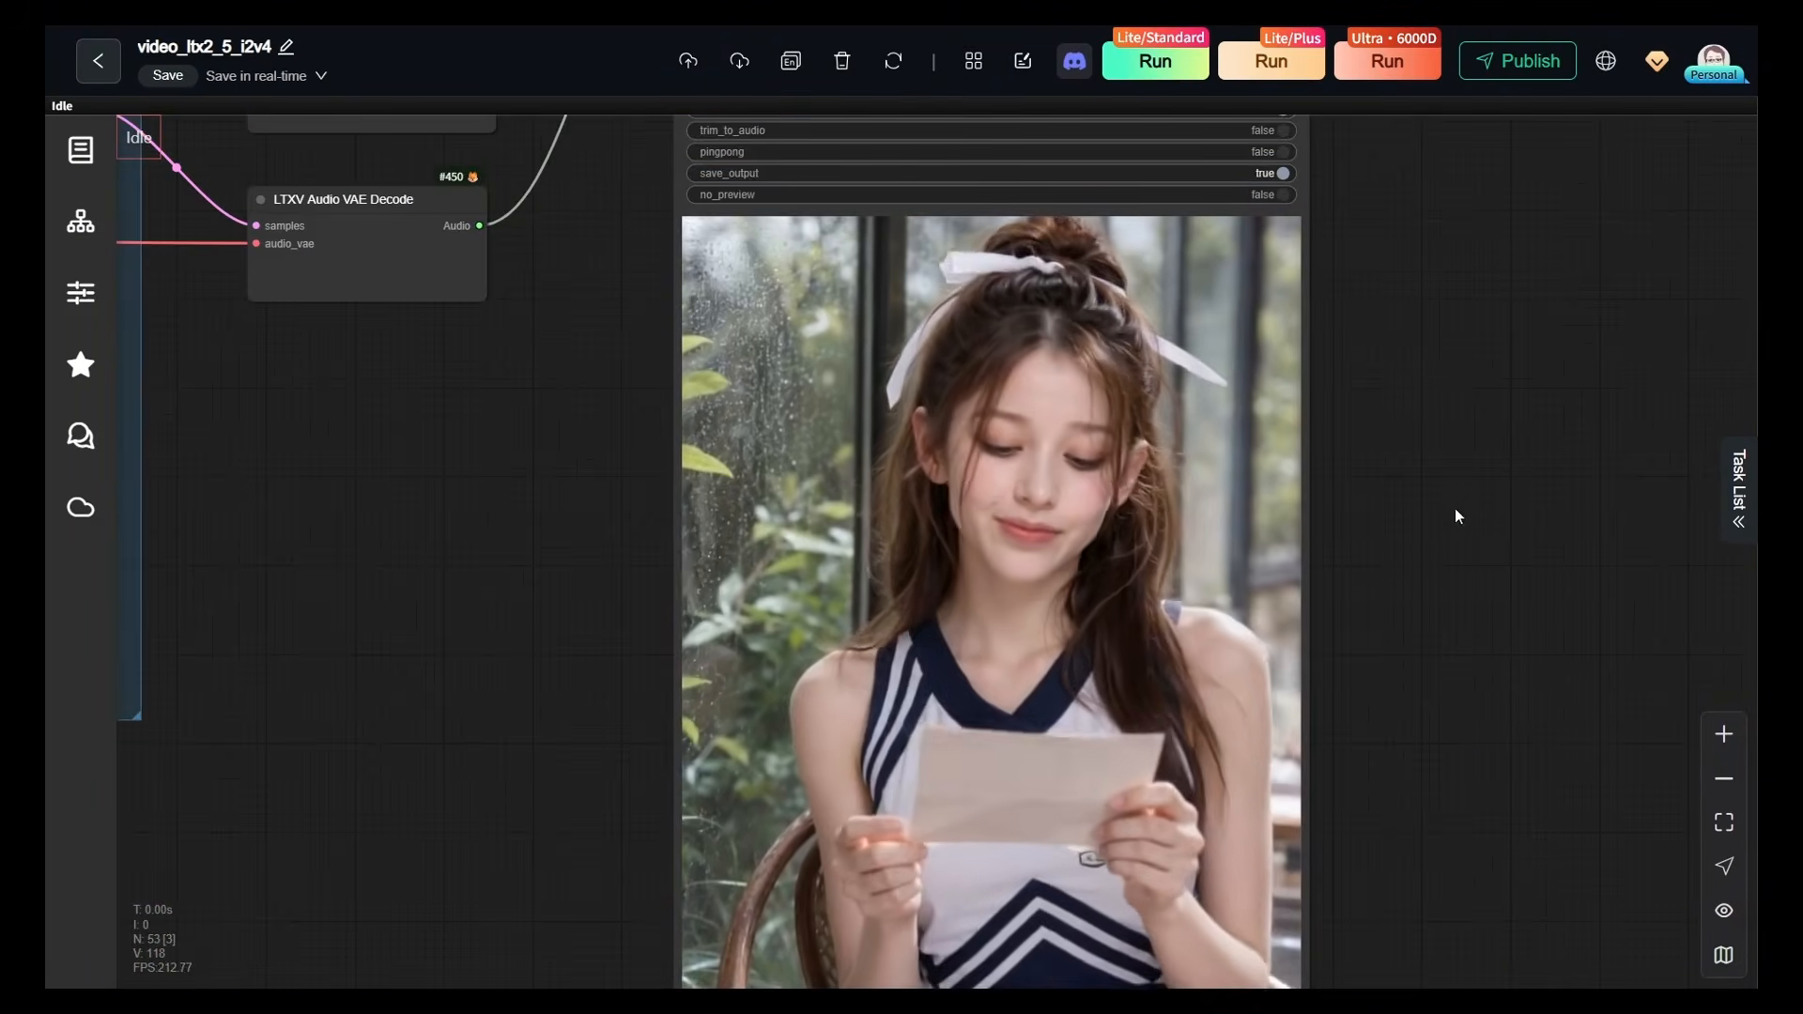
key(".")
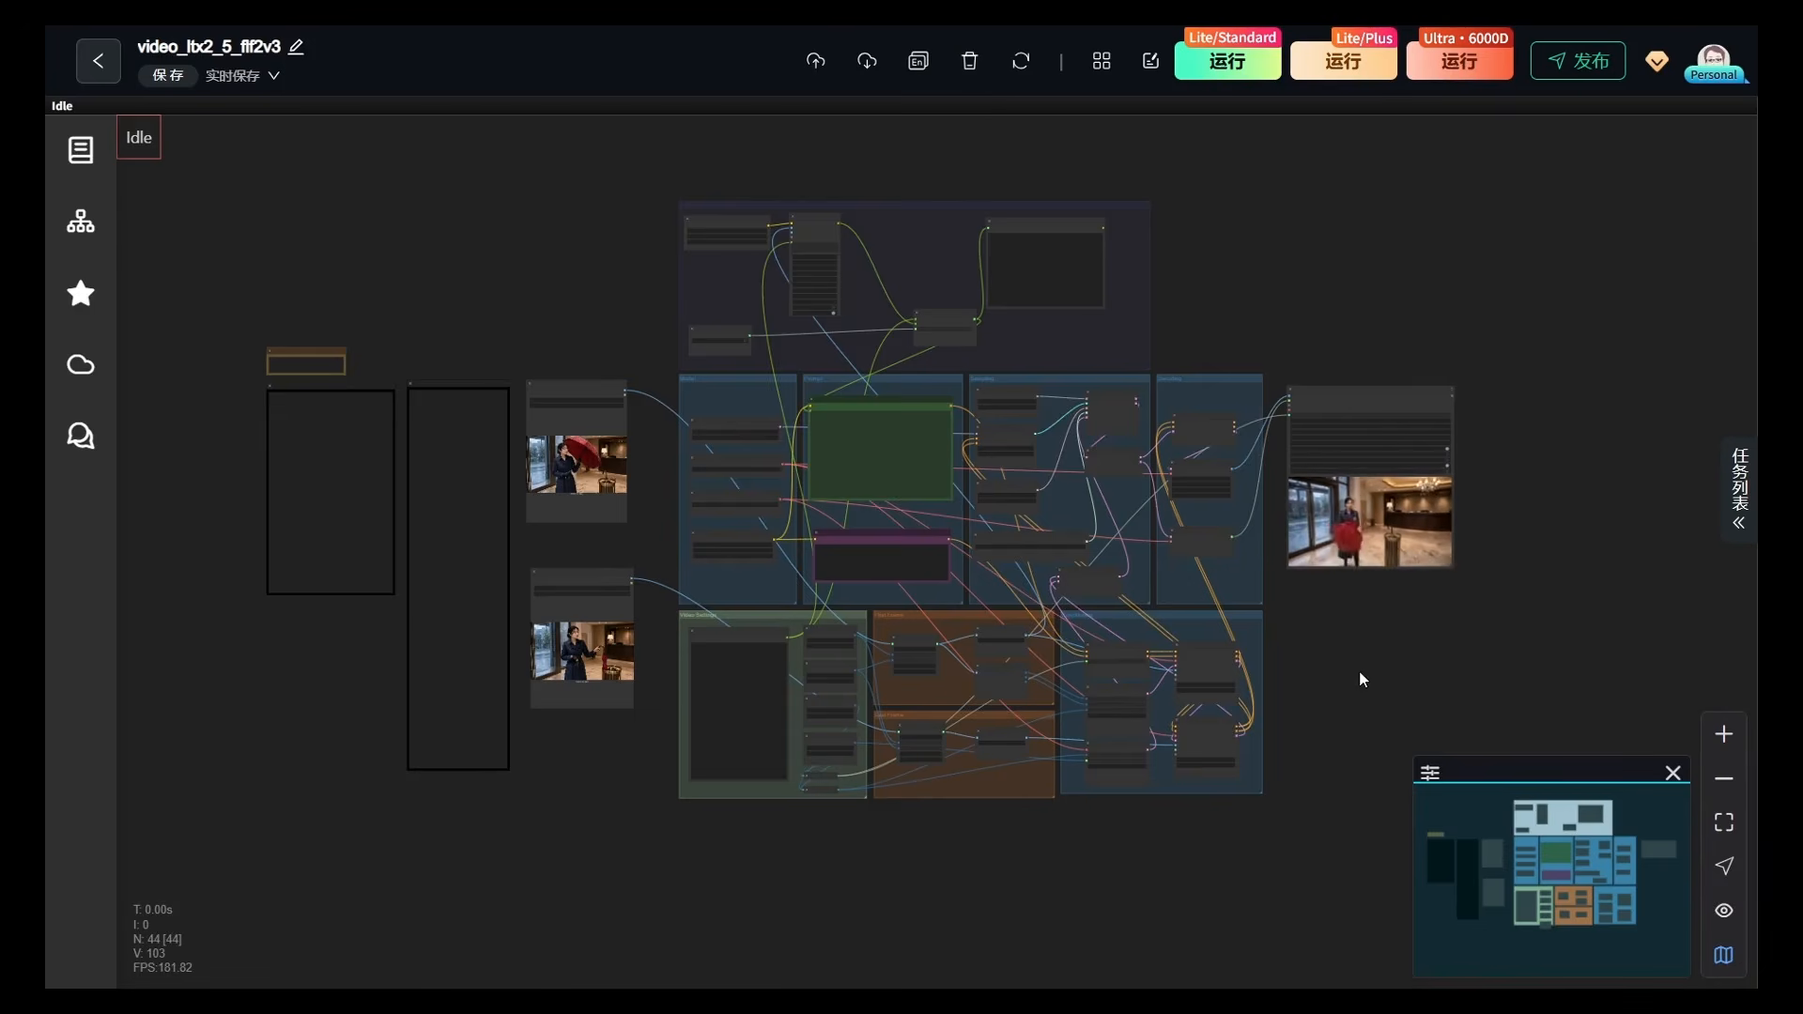
- Look over the video_ltx2_5_flf2v3 workflow, from the first and last frame images to the output video
left_click_drag(1360, 670, 1363, 653)
scroll(654, 532, "up", 5)
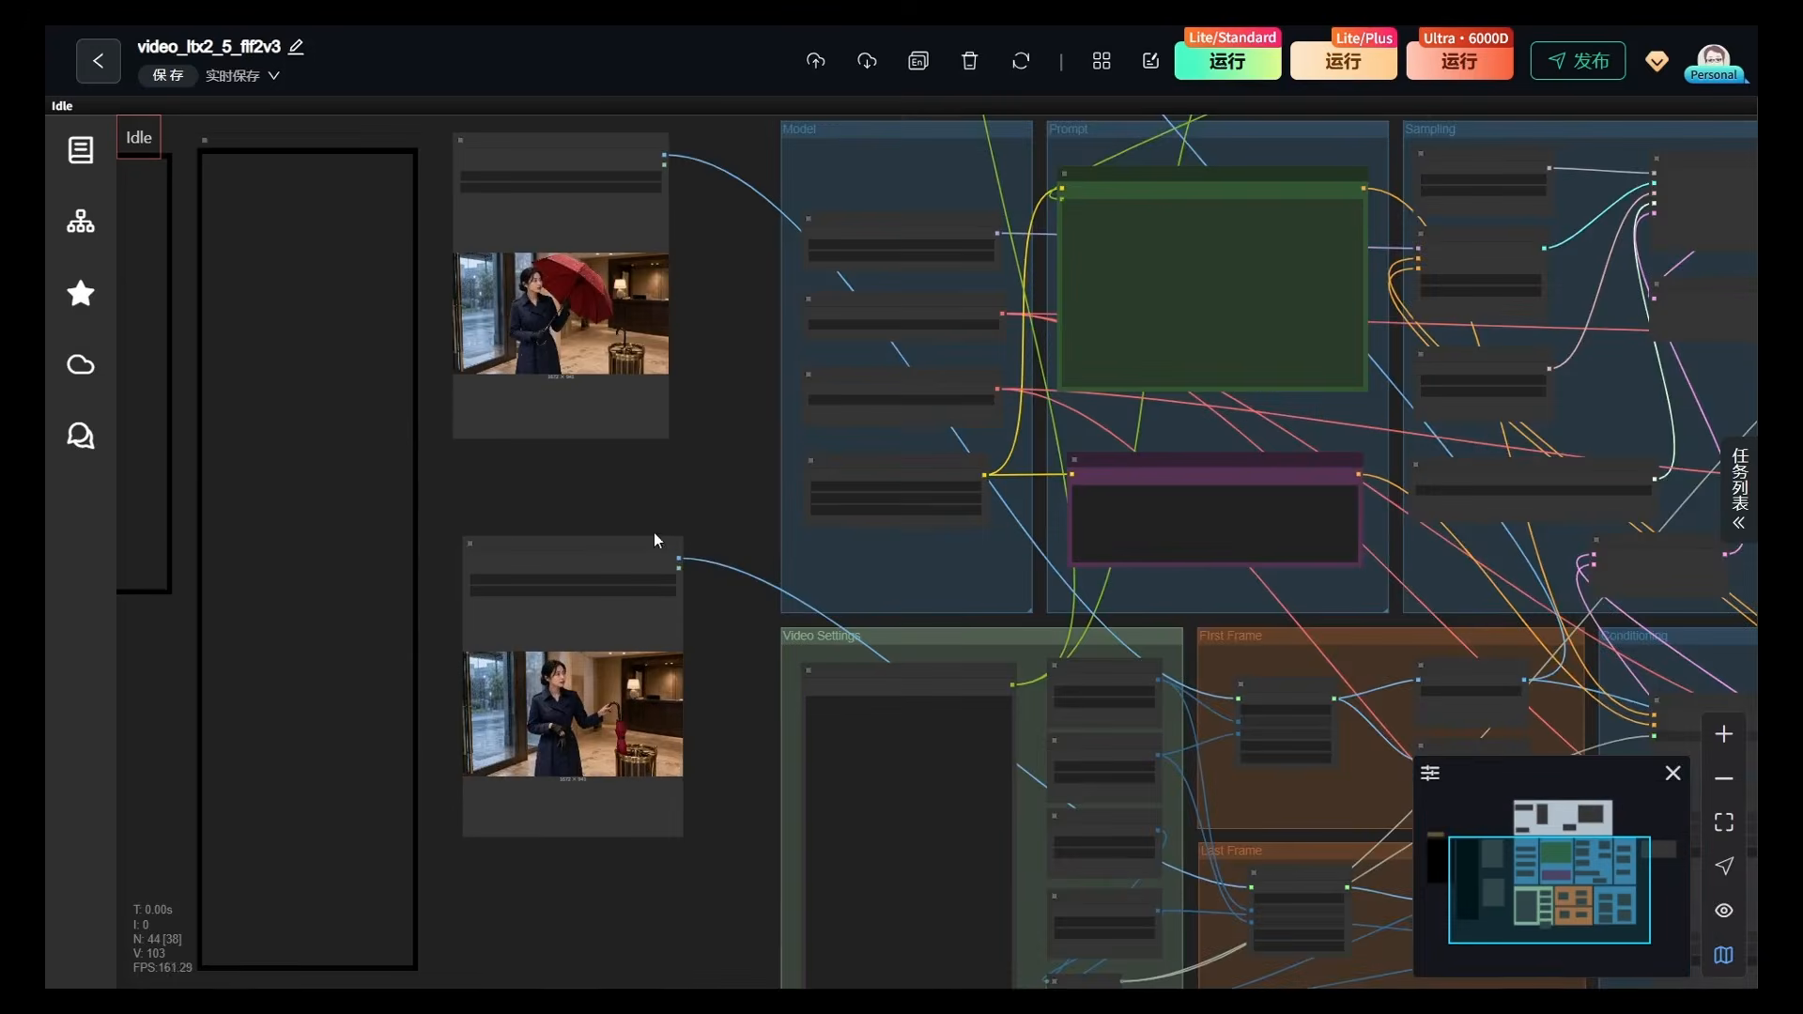
scroll(791, 558, "down", 1)
scroll(756, 589, "down", 2)
left_click_drag(1390, 930, 1060, 892)
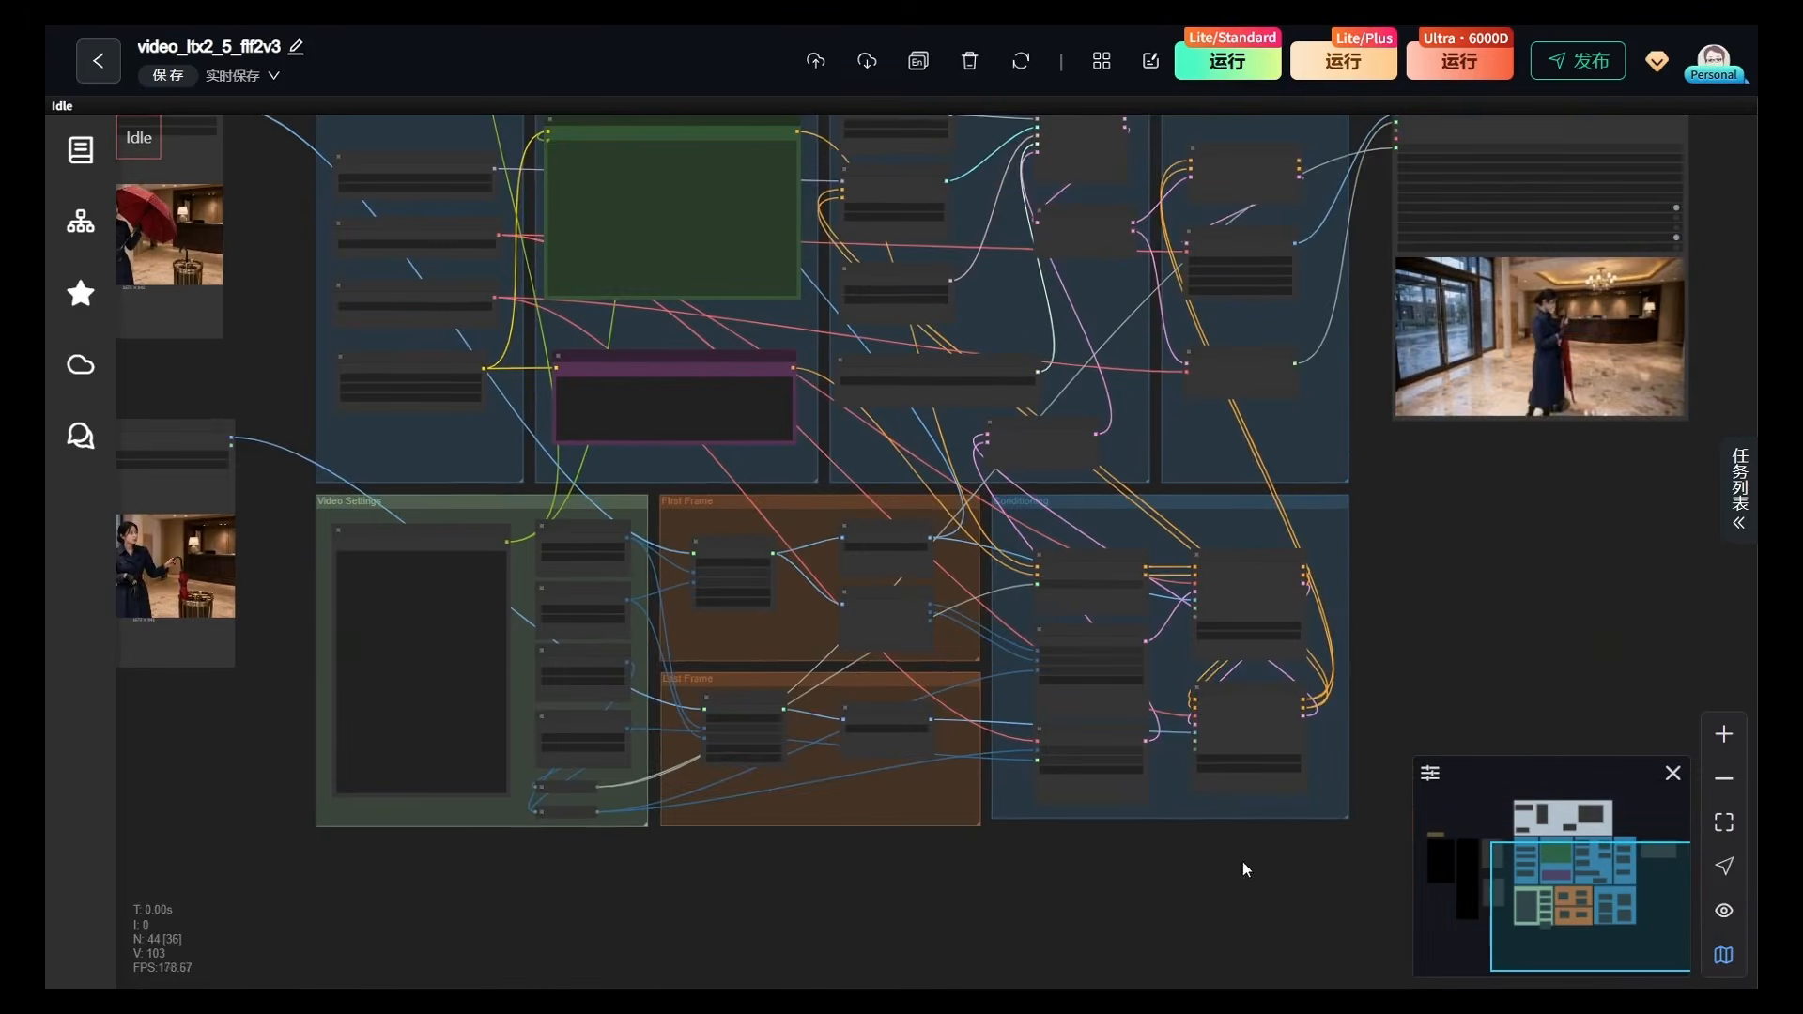
- Shift the two LTXVAddGuide nodes slightly up and to the left inside the Conditioning group
scroll(1427, 657, "up", 6)
left_click_drag(1427, 617, 1411, 515)
scroll(1407, 522, "up", 2)
left_click_drag(1406, 588, 1415, 545)
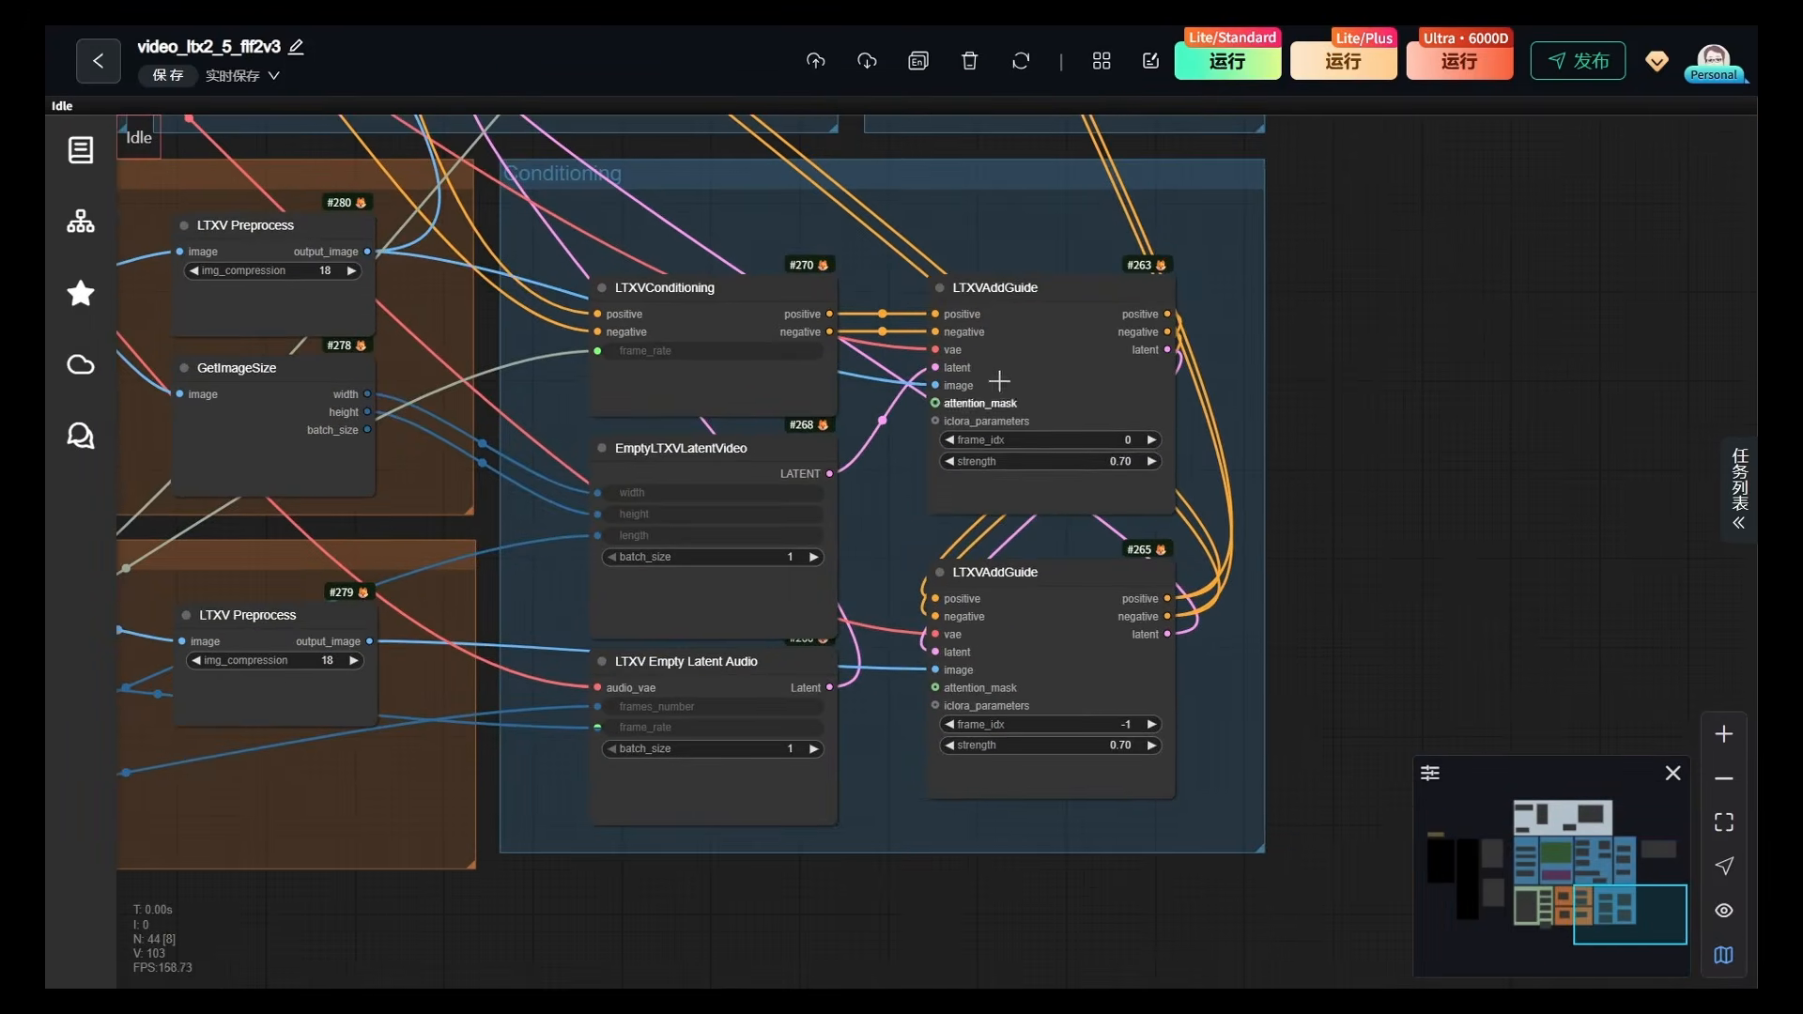
left_click_drag(989, 300, 976, 272)
left_click_drag(1051, 594, 1038, 589)
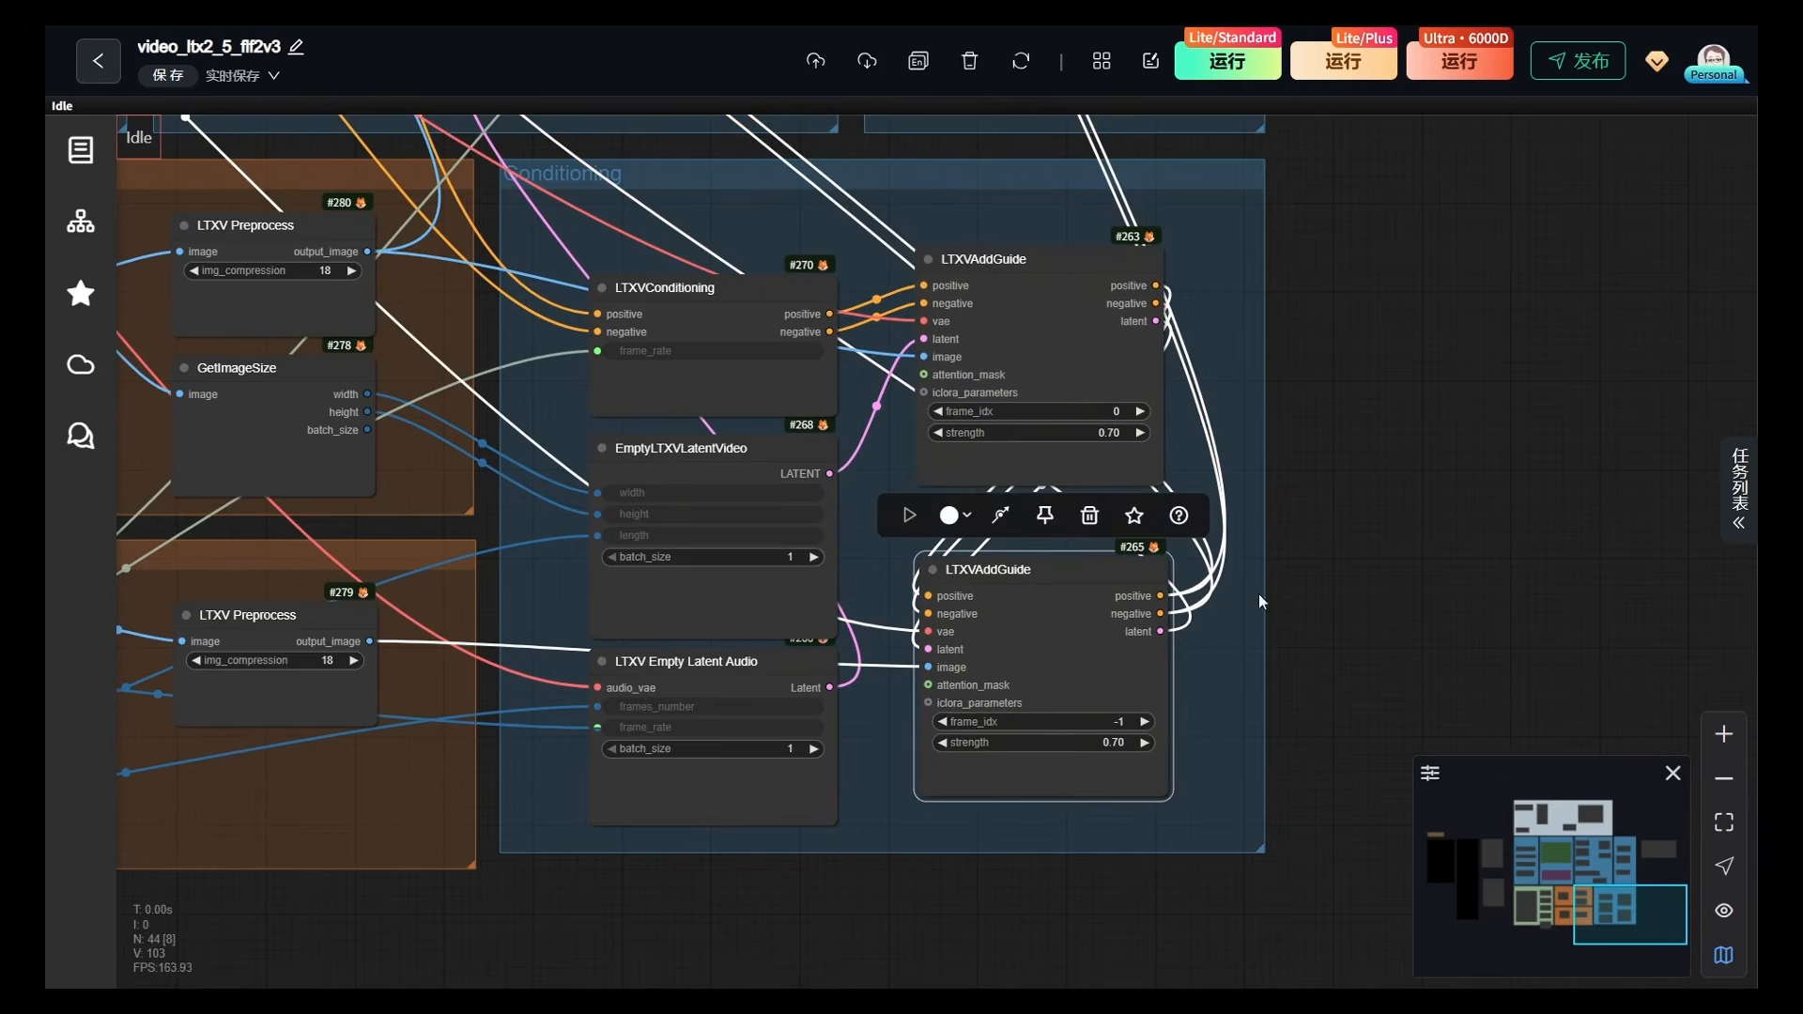
- Compare the first-frame and last-frame LTXVAddGuide nodes and their connections, moving the lower node slightly down
left_click(1429, 539)
left_click(1040, 310)
left_click(1045, 612)
scroll(1398, 572, "down", 2)
scroll(1398, 573, "up", 3)
left_click(1396, 568)
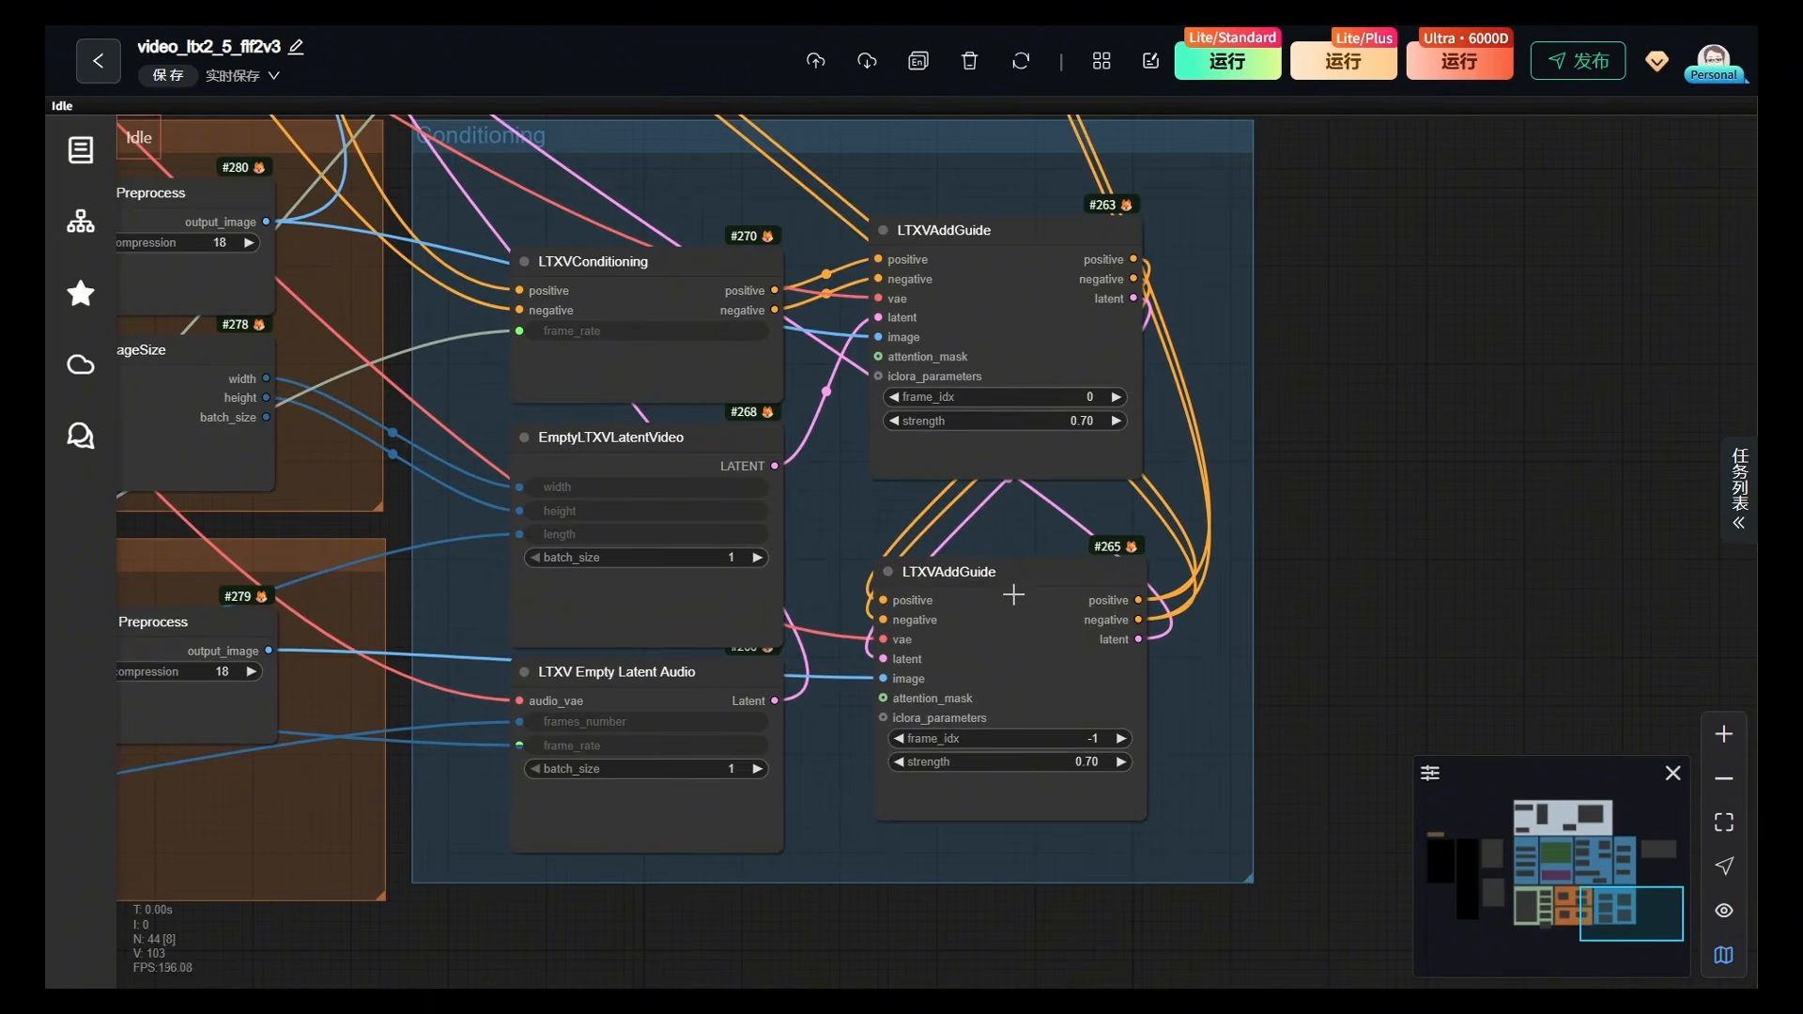
left_click_drag(1013, 594, 1013, 608)
left_click(1033, 348)
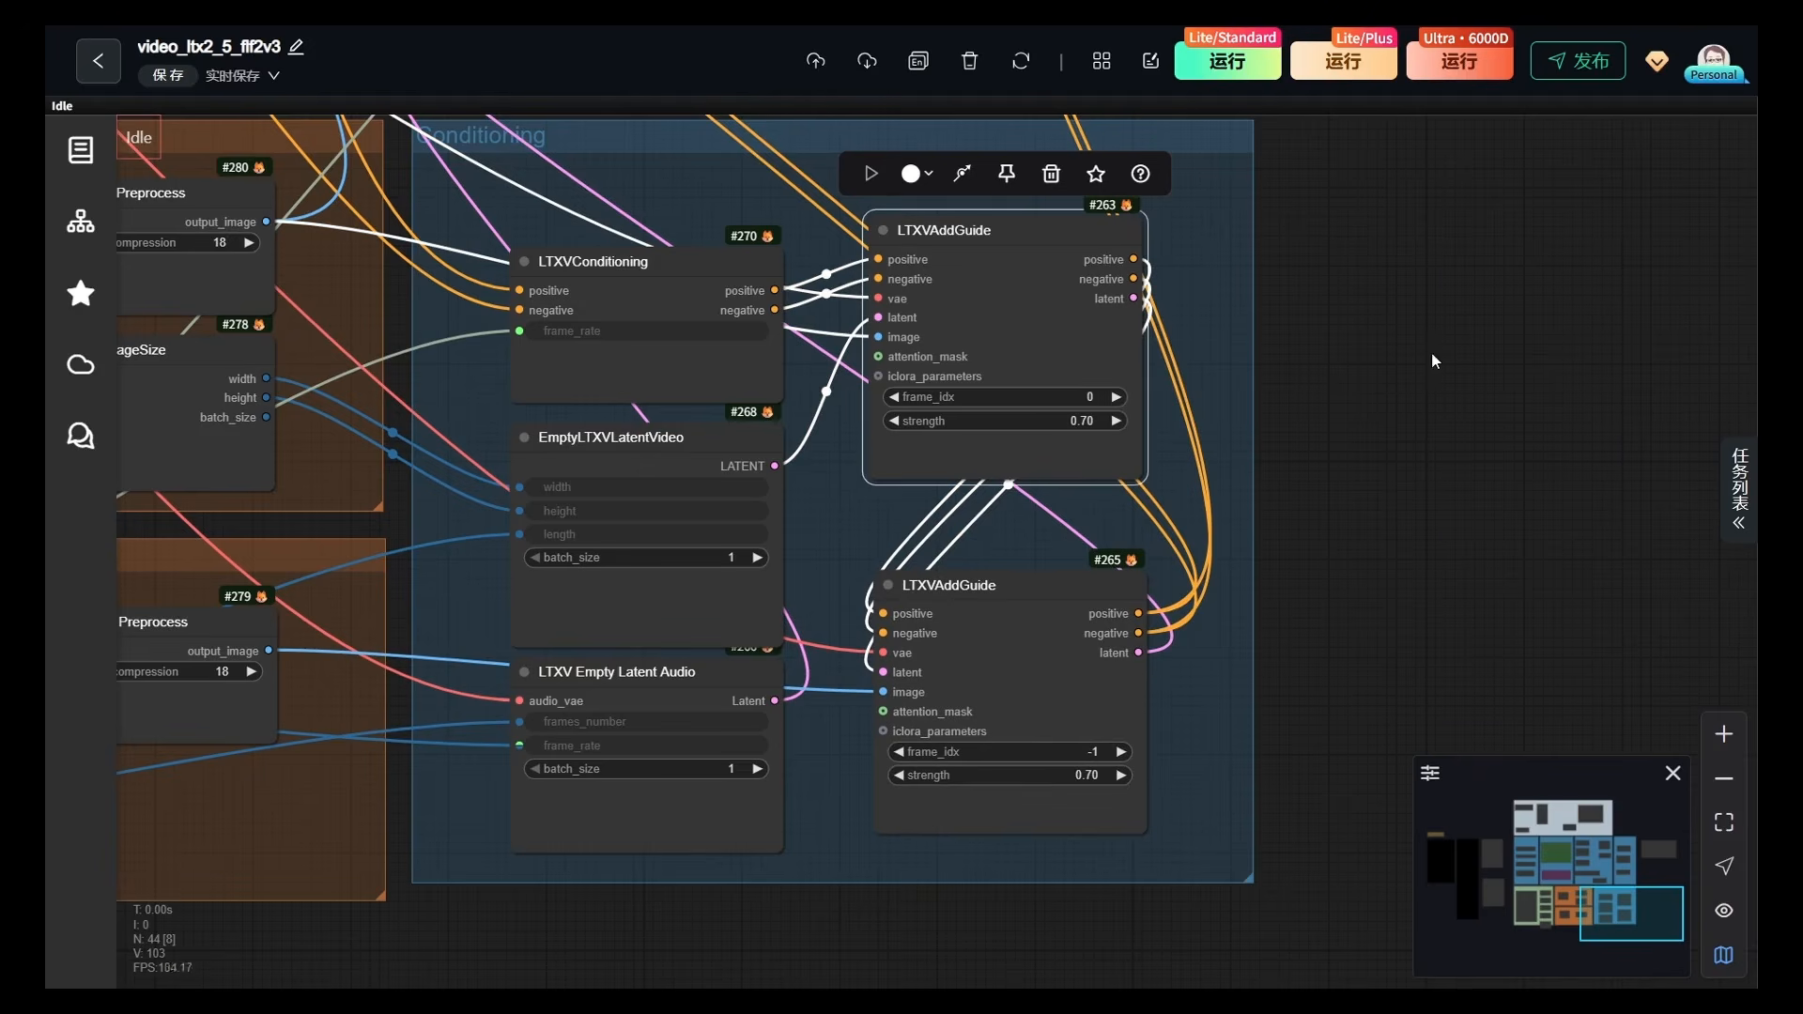
- Inspect the LTXVCropGuides node and the VAE decode nodes in the Decoding group
scroll(1431, 352, "down", 8)
left_click_drag(1547, 311, 1463, 625)
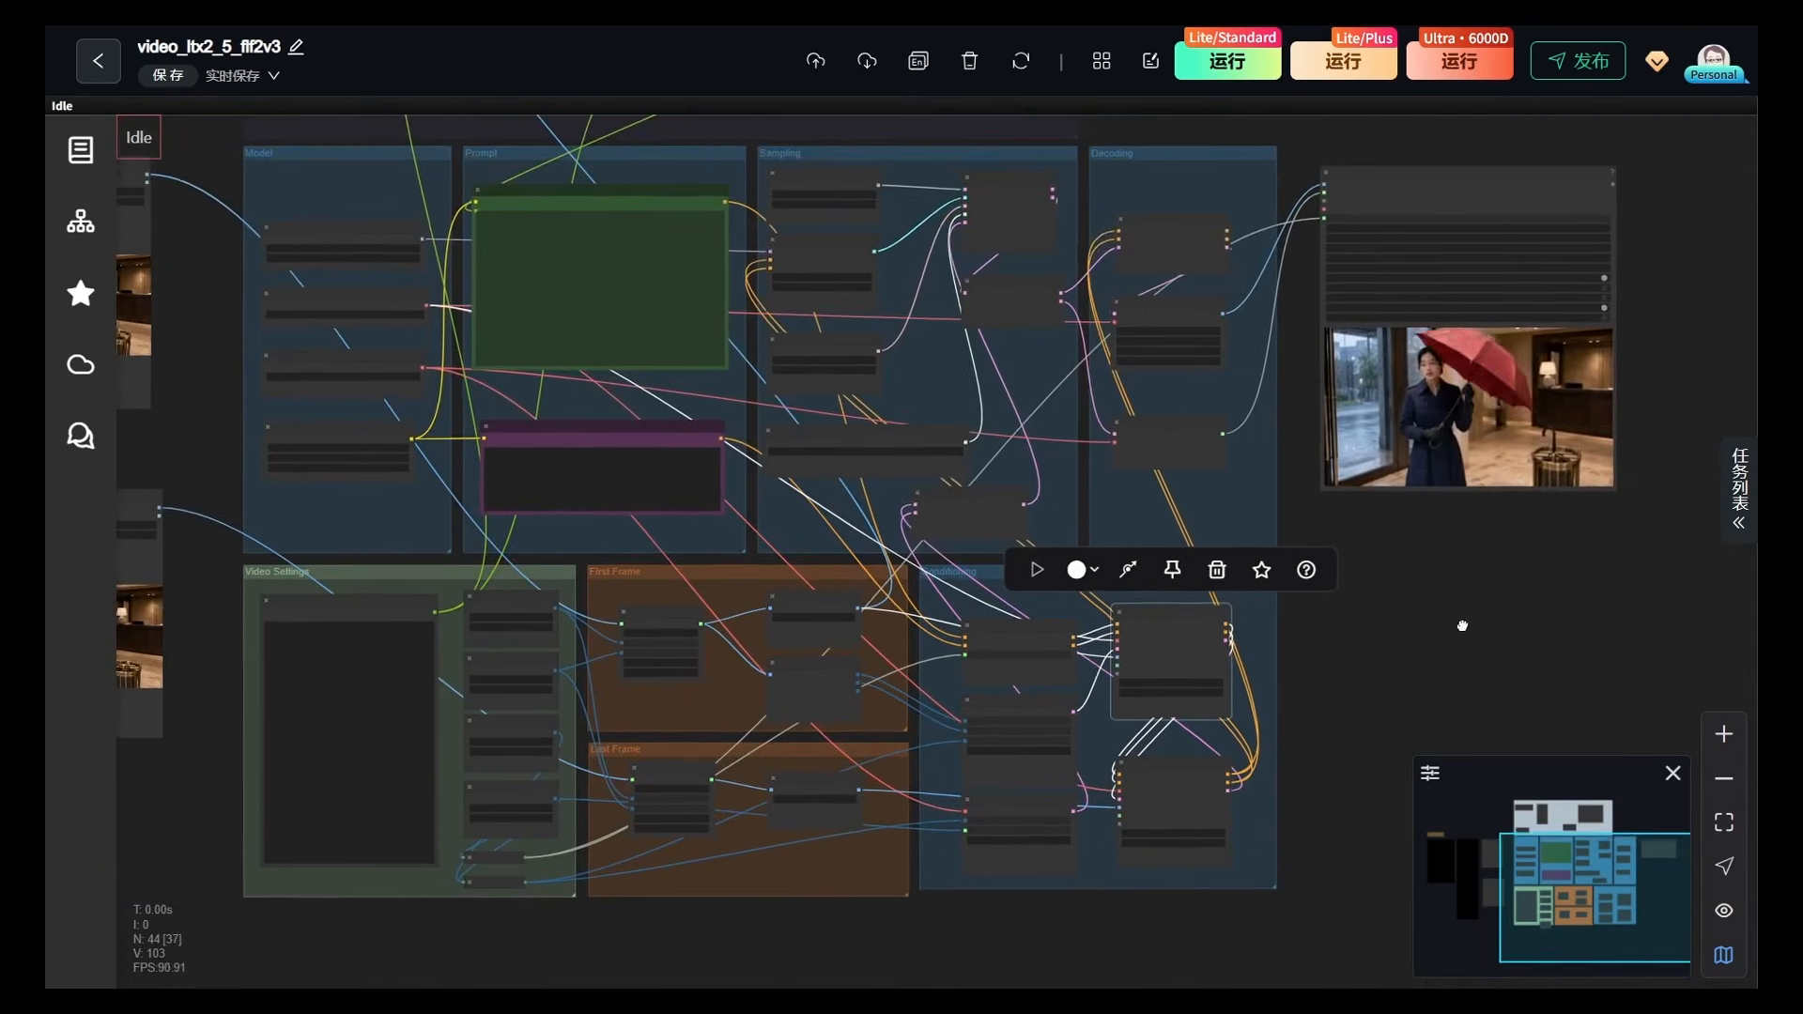
scroll(1523, 594, "up", 2)
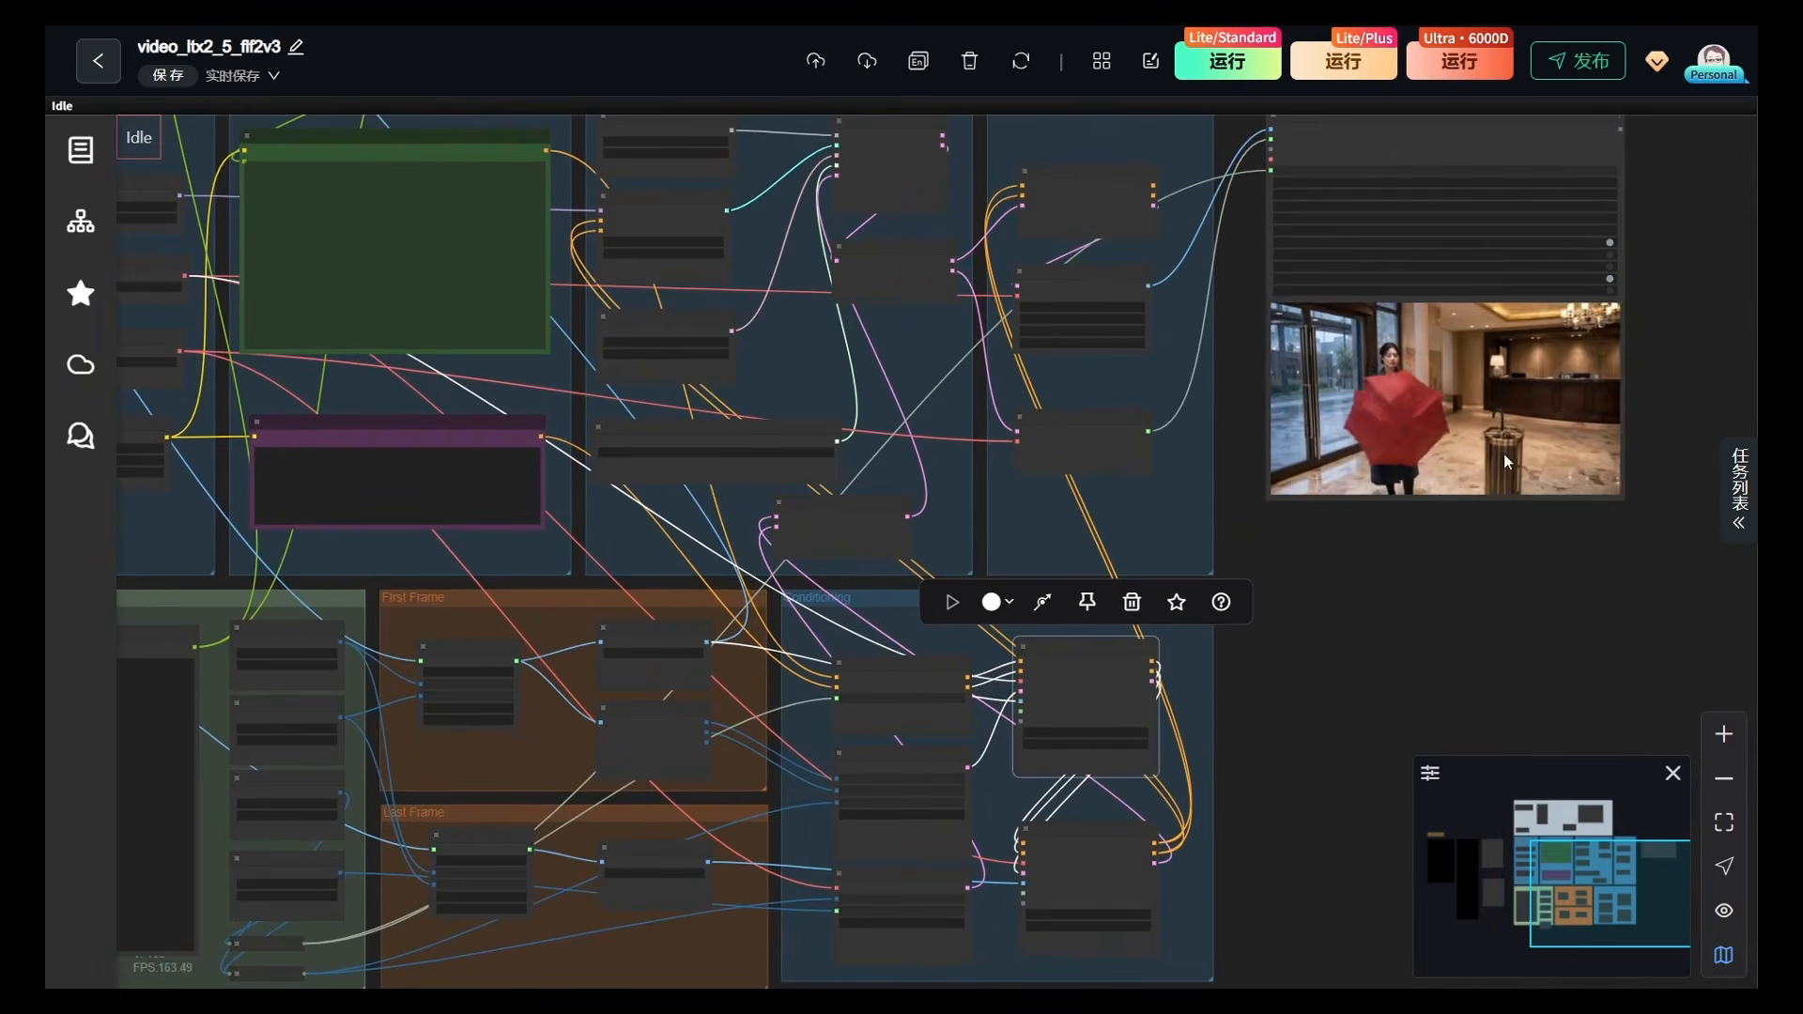
scroll(1232, 338, "up", 1)
left_click_drag(1244, 342, 1247, 450)
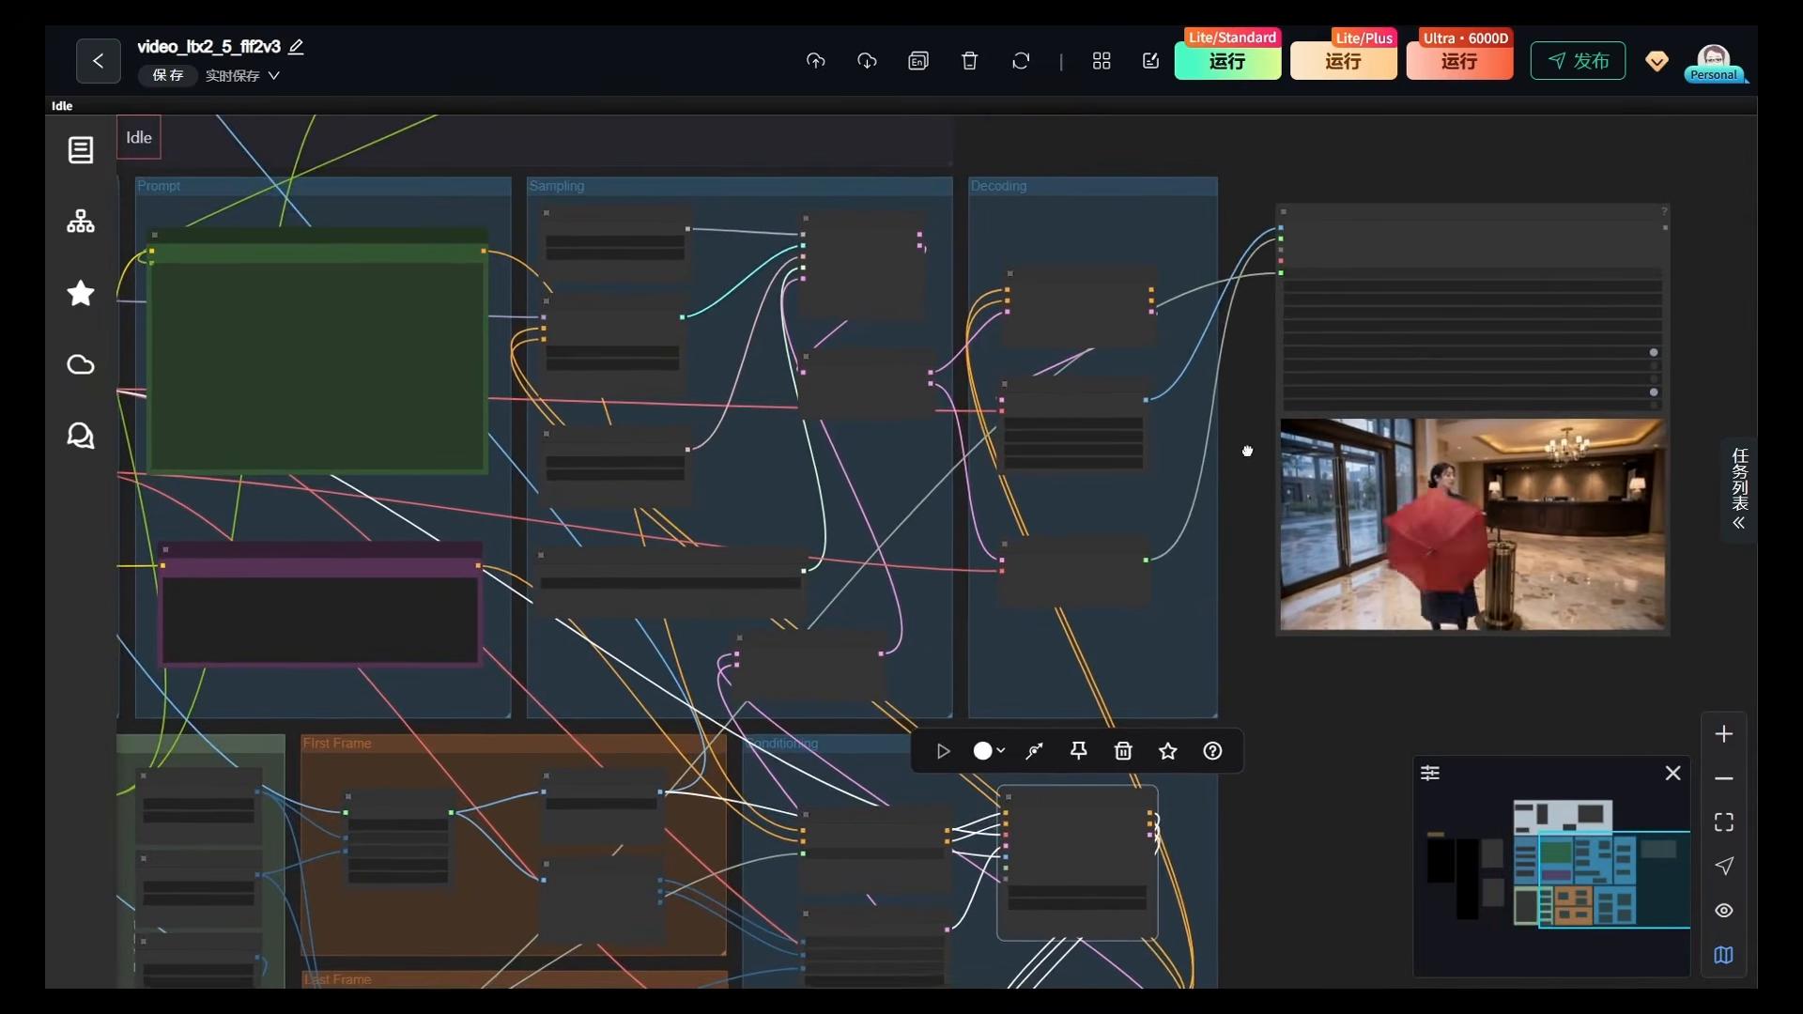
scroll(1014, 314, "up", 3)
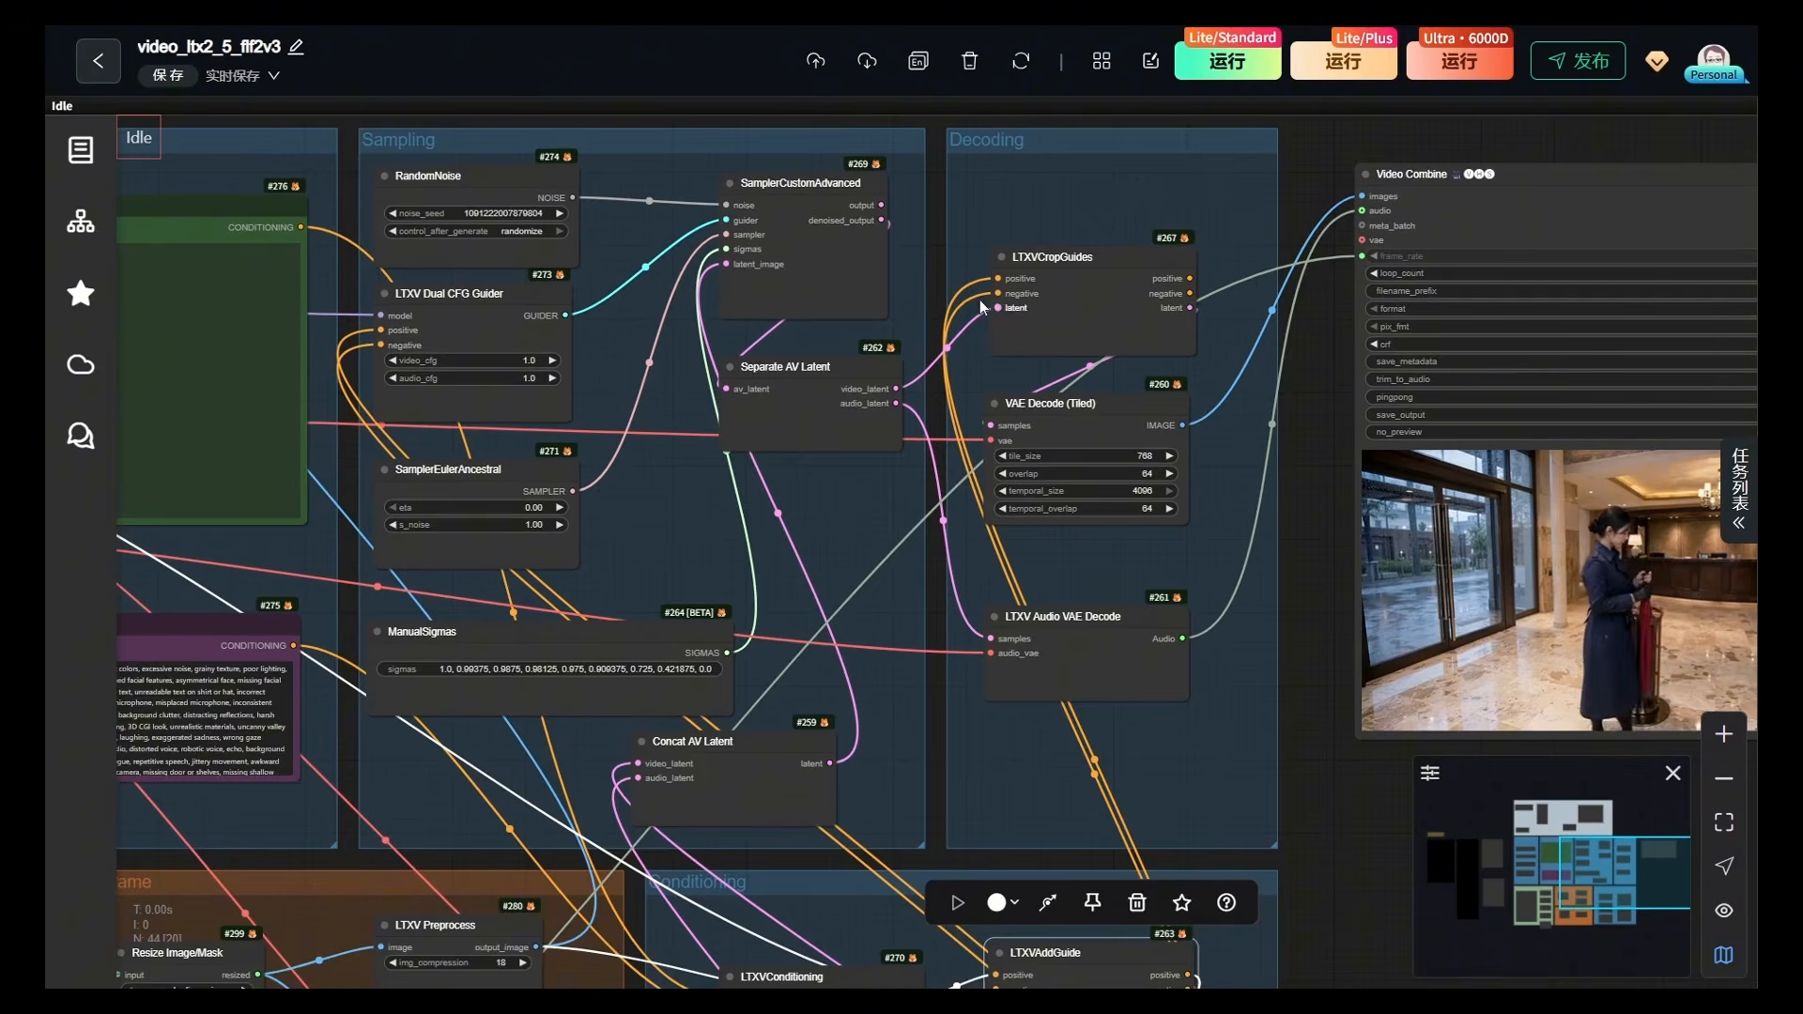
- Move the Load Last Frame node up, closer to the first-frame image node
key(".")
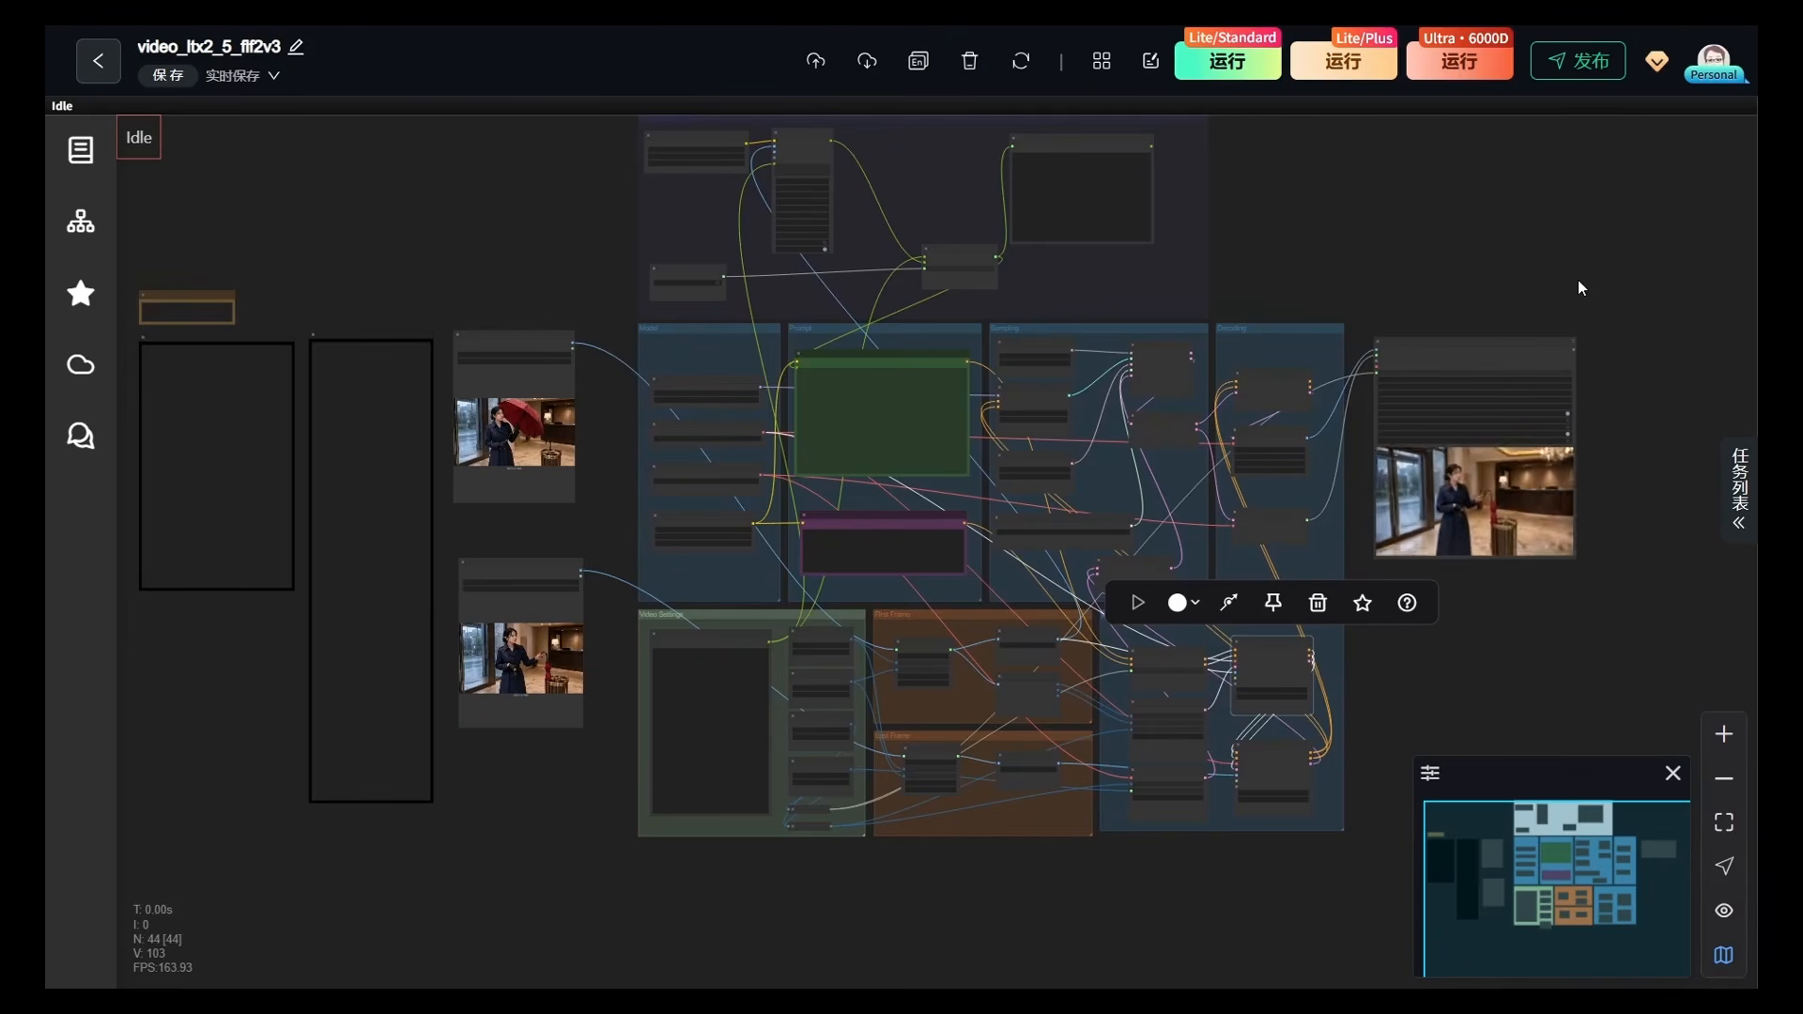
scroll(398, 483, "up", 10)
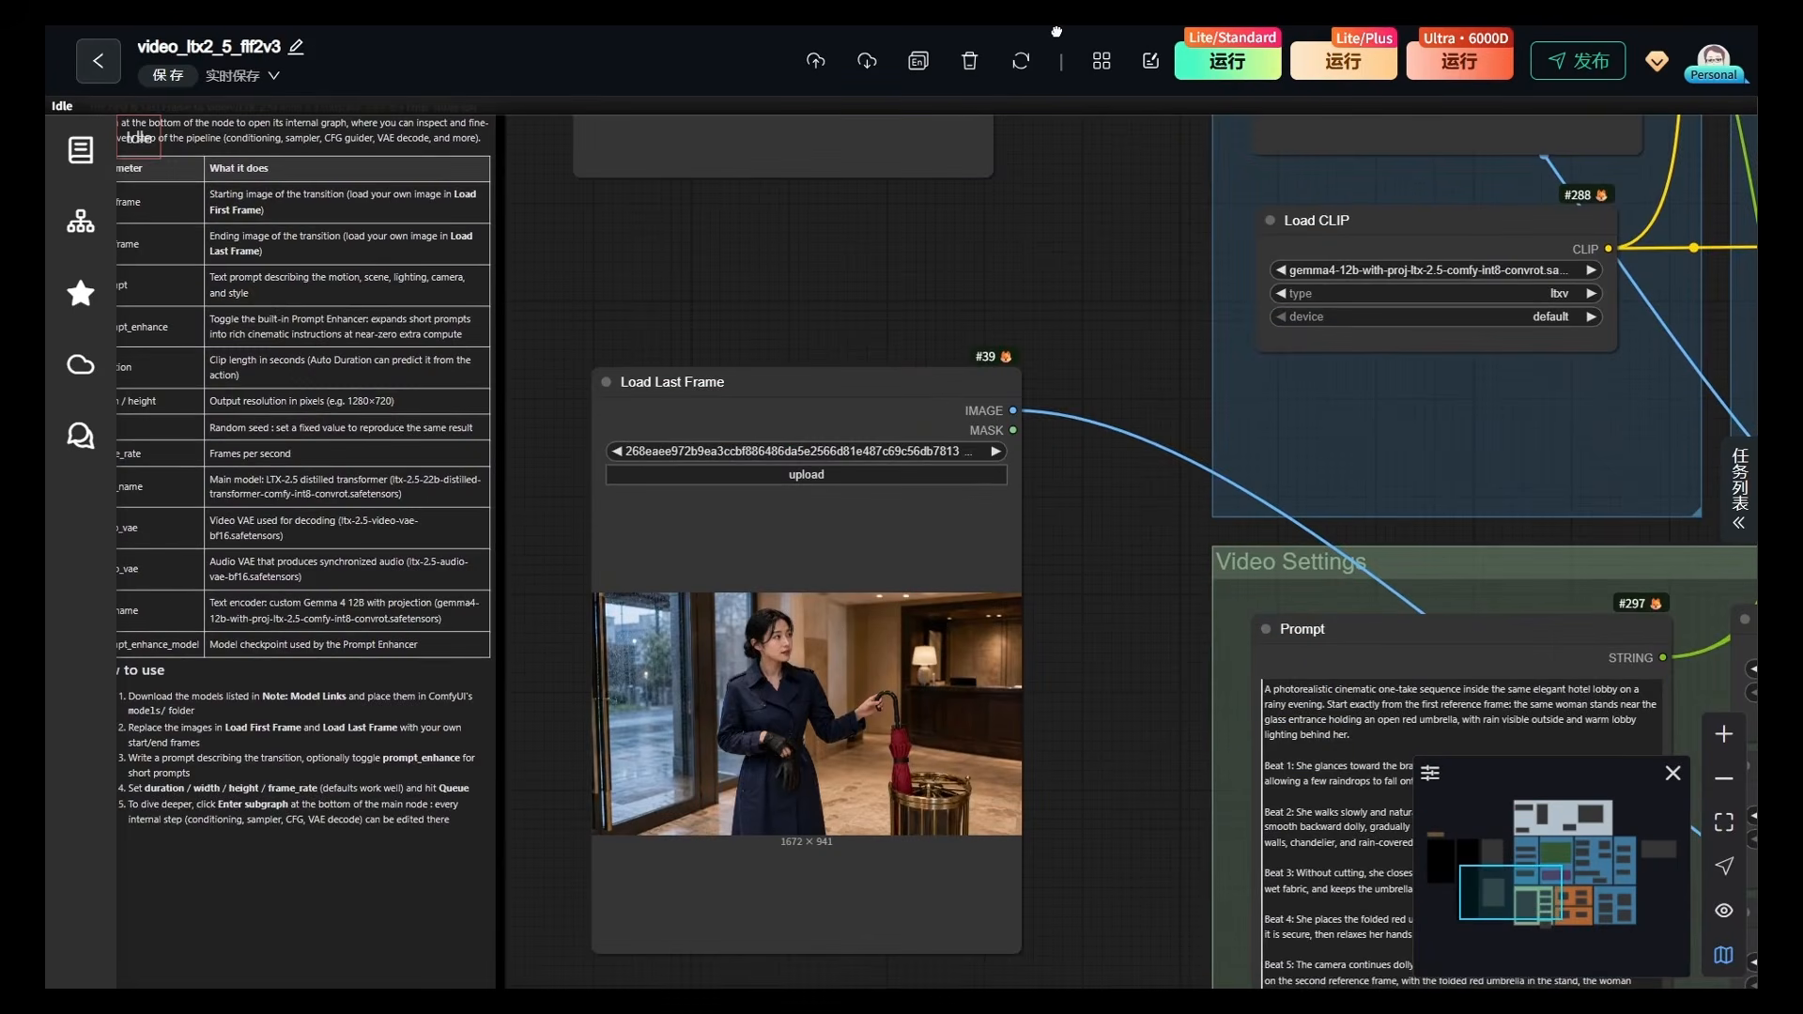
scroll(1033, 272, "down", 3)
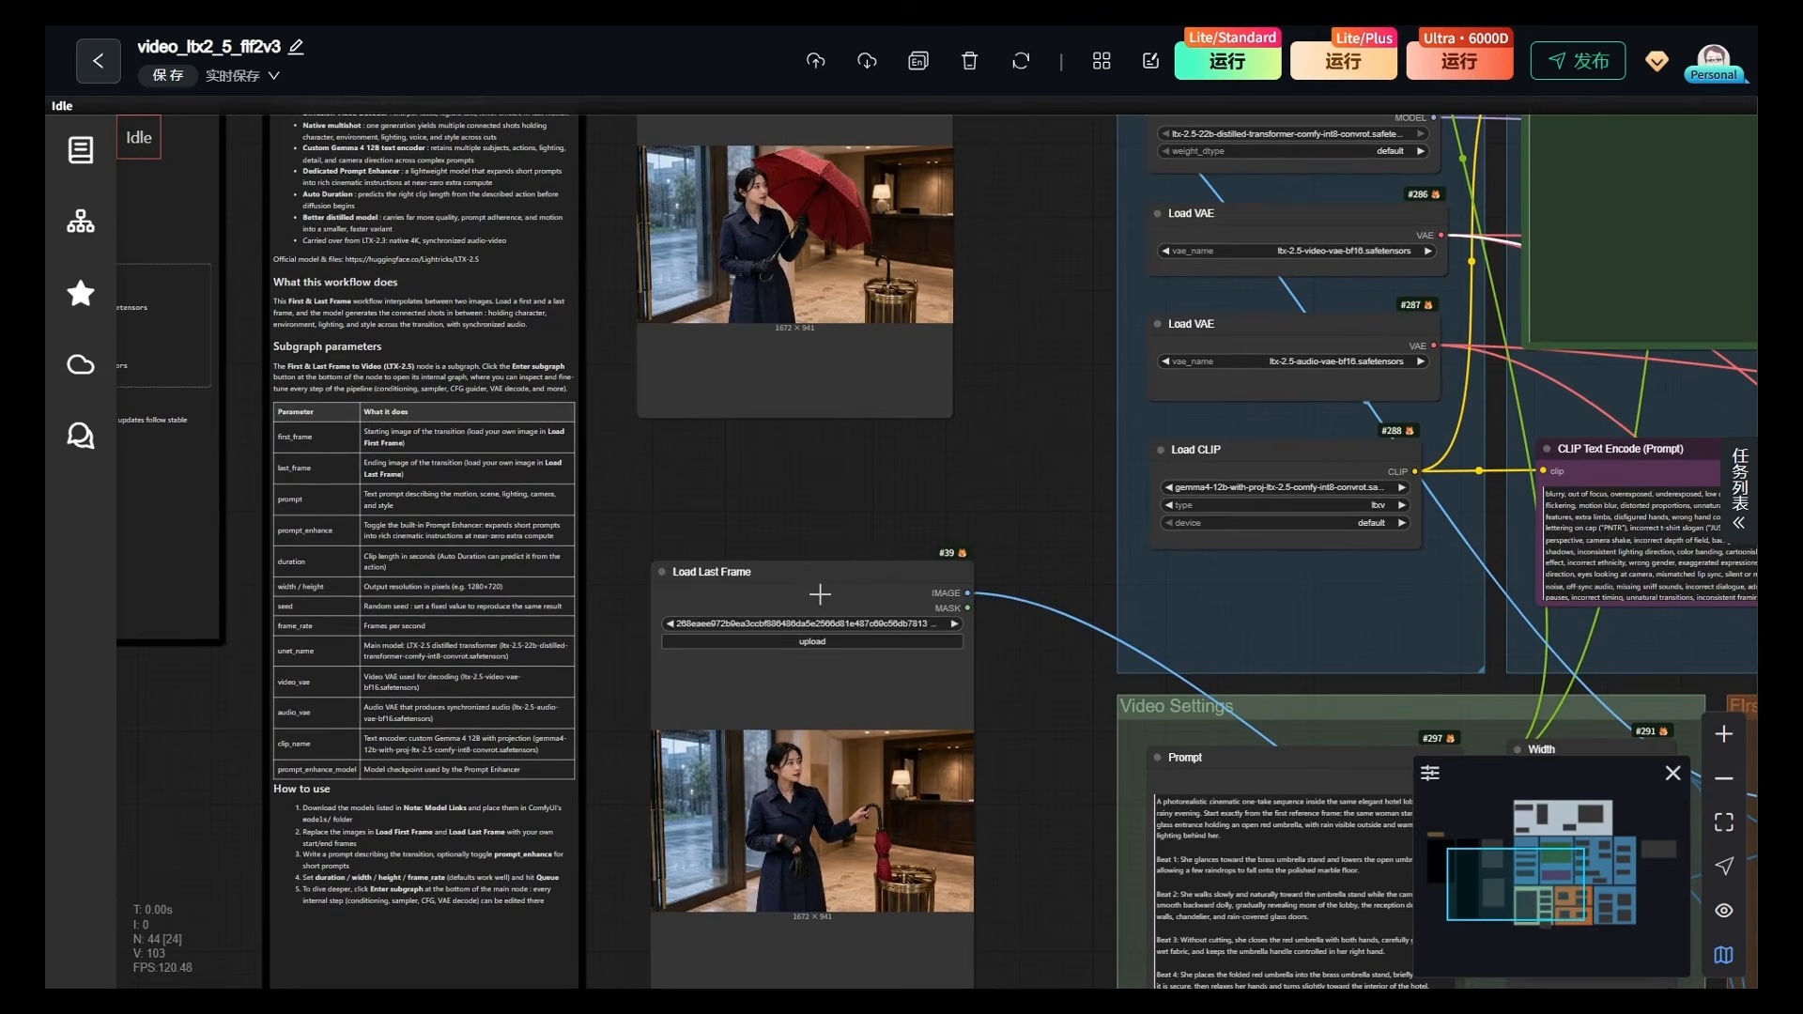
left_click_drag(820, 594, 794, 504)
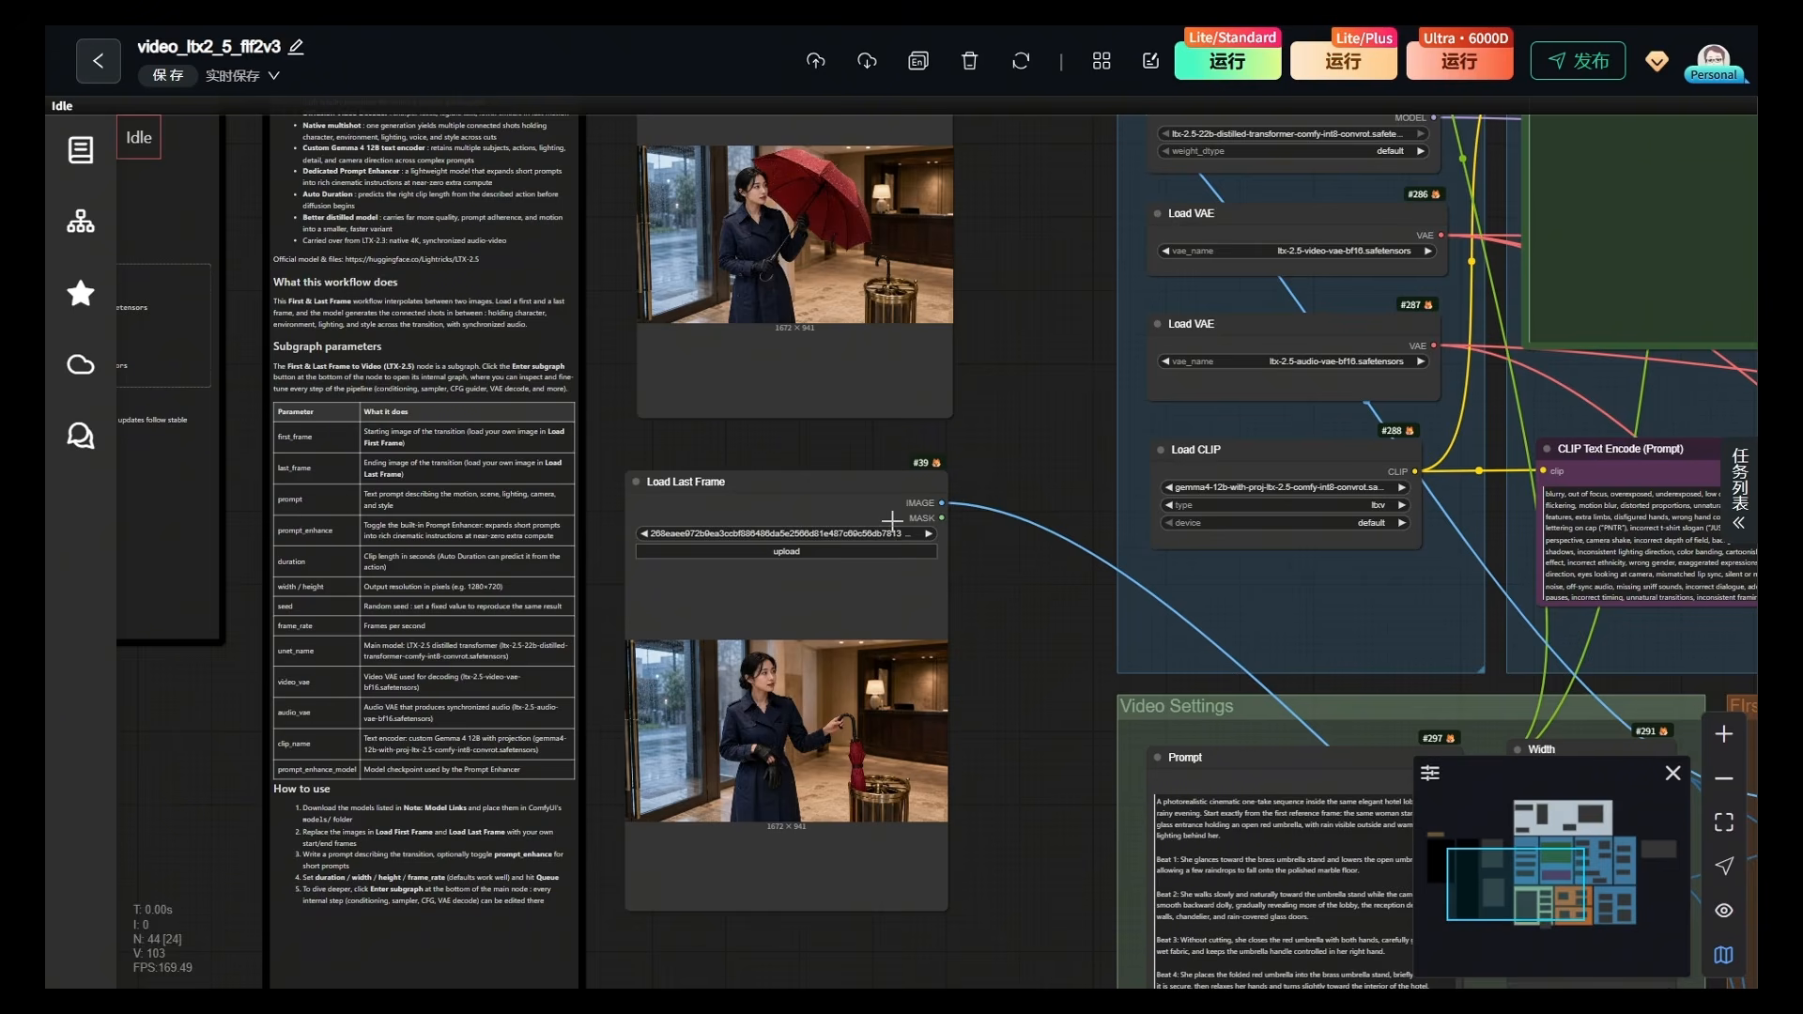
- Examine the prompt and parameter nodes in the Video Settings group of the first-and-last-frame workflow
scroll(1061, 454, "down", 3)
left_click_drag(1062, 455, 1013, 160)
scroll(1264, 554, "up", 5)
scroll(1006, 562, "down", 3)
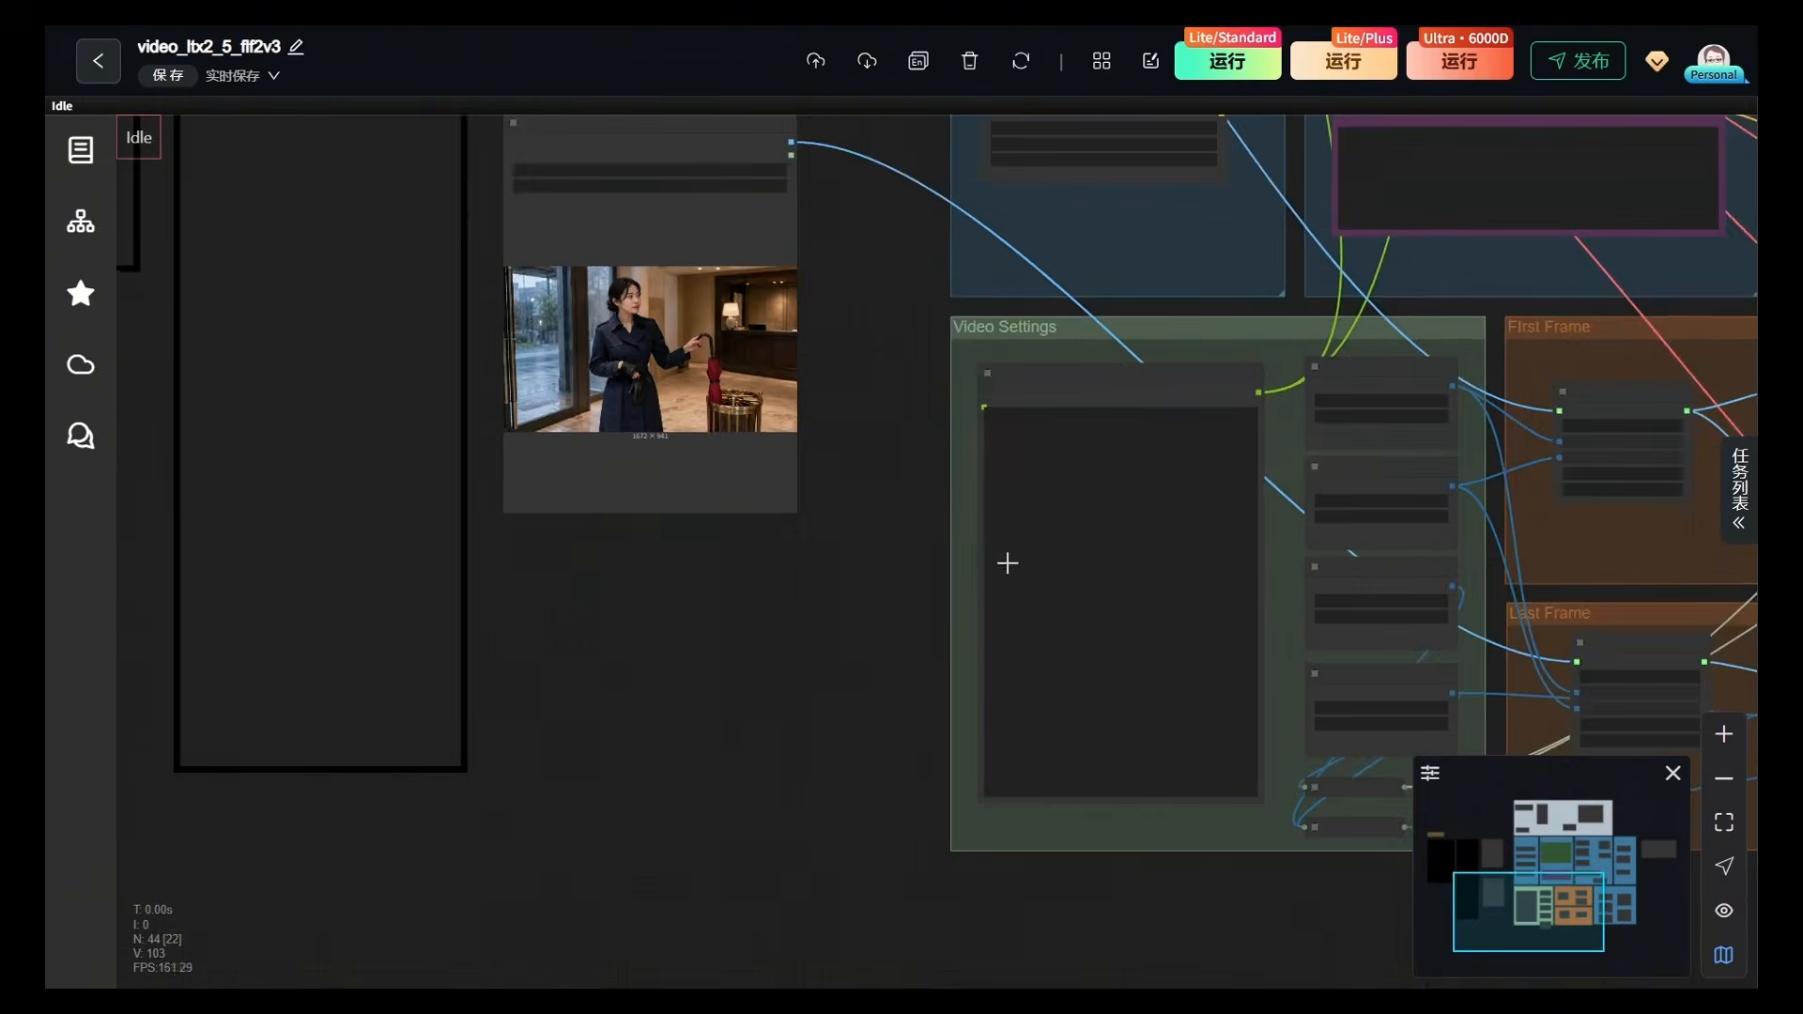
left_click_drag(836, 268, 853, 453)
left_click_drag(867, 282, 464, 428)
- View the generated umbrella transition clip in the Video Combine node
scroll(625, 287, "down", 3)
scroll(464, 428, "down", 5)
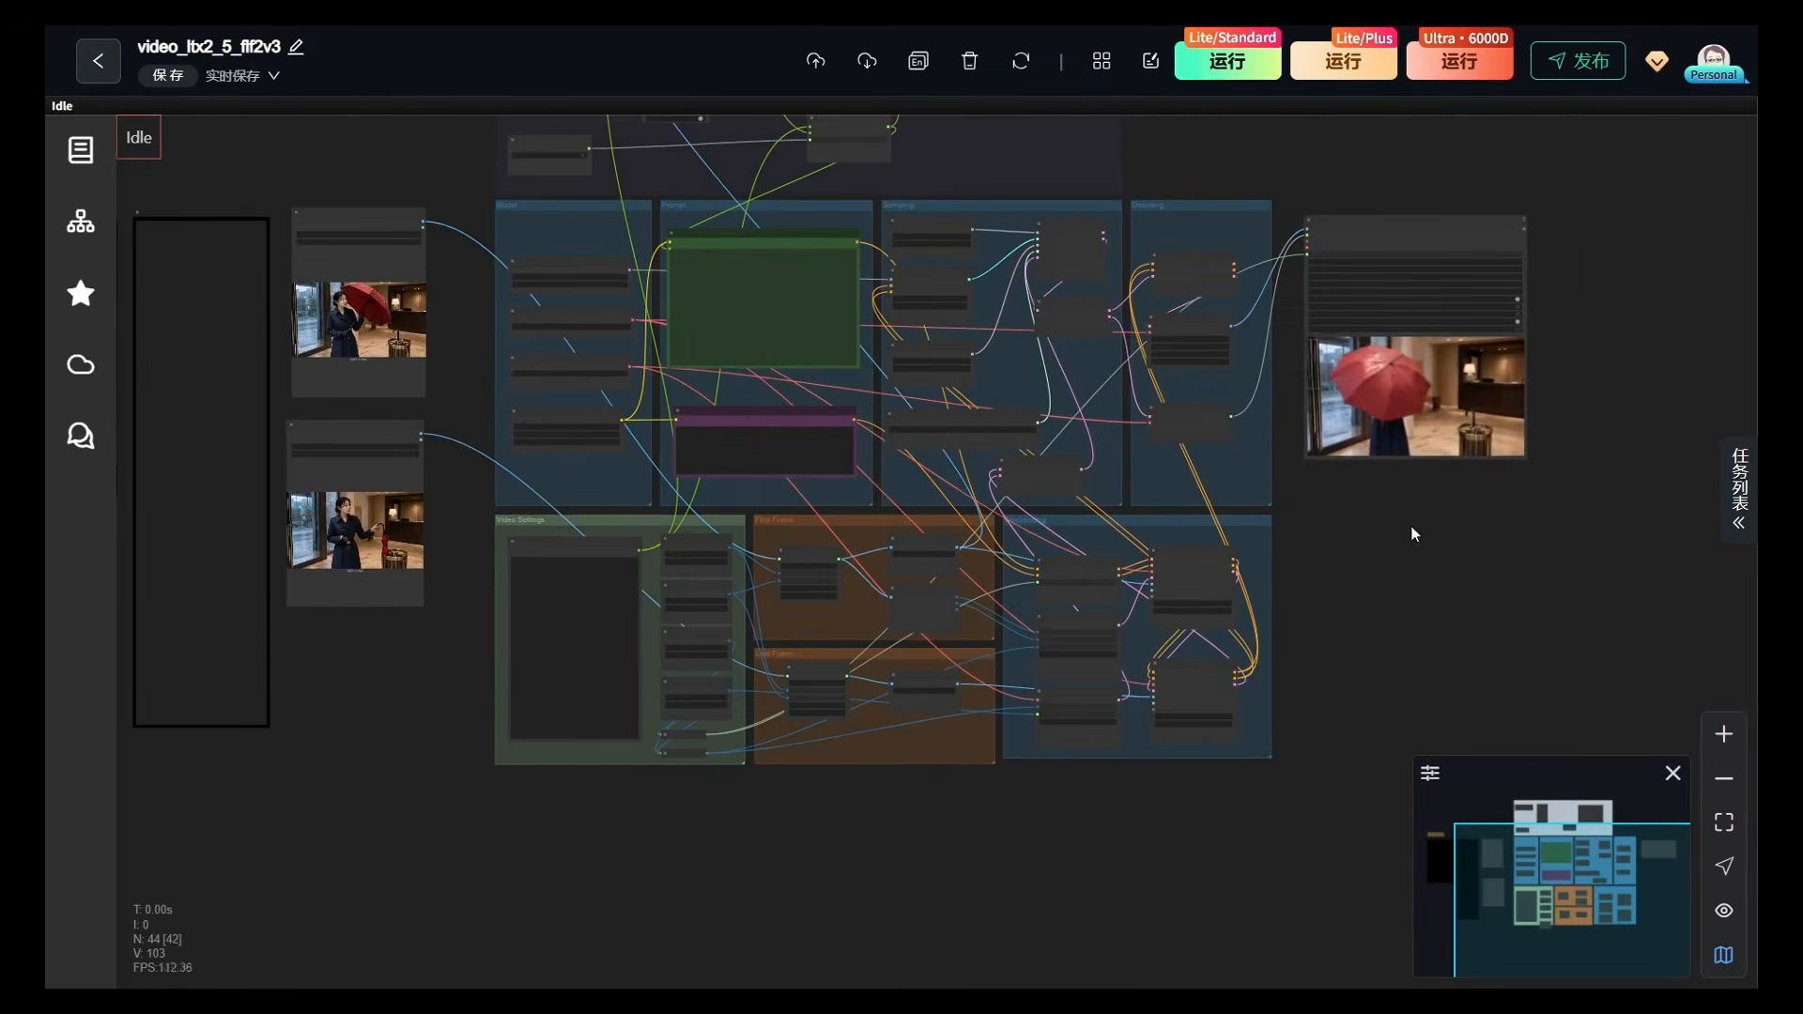
left_click_drag(1411, 526, 1192, 511)
scroll(1211, 507, "up", 10)
left_click_drag(1343, 482, 1411, 472)
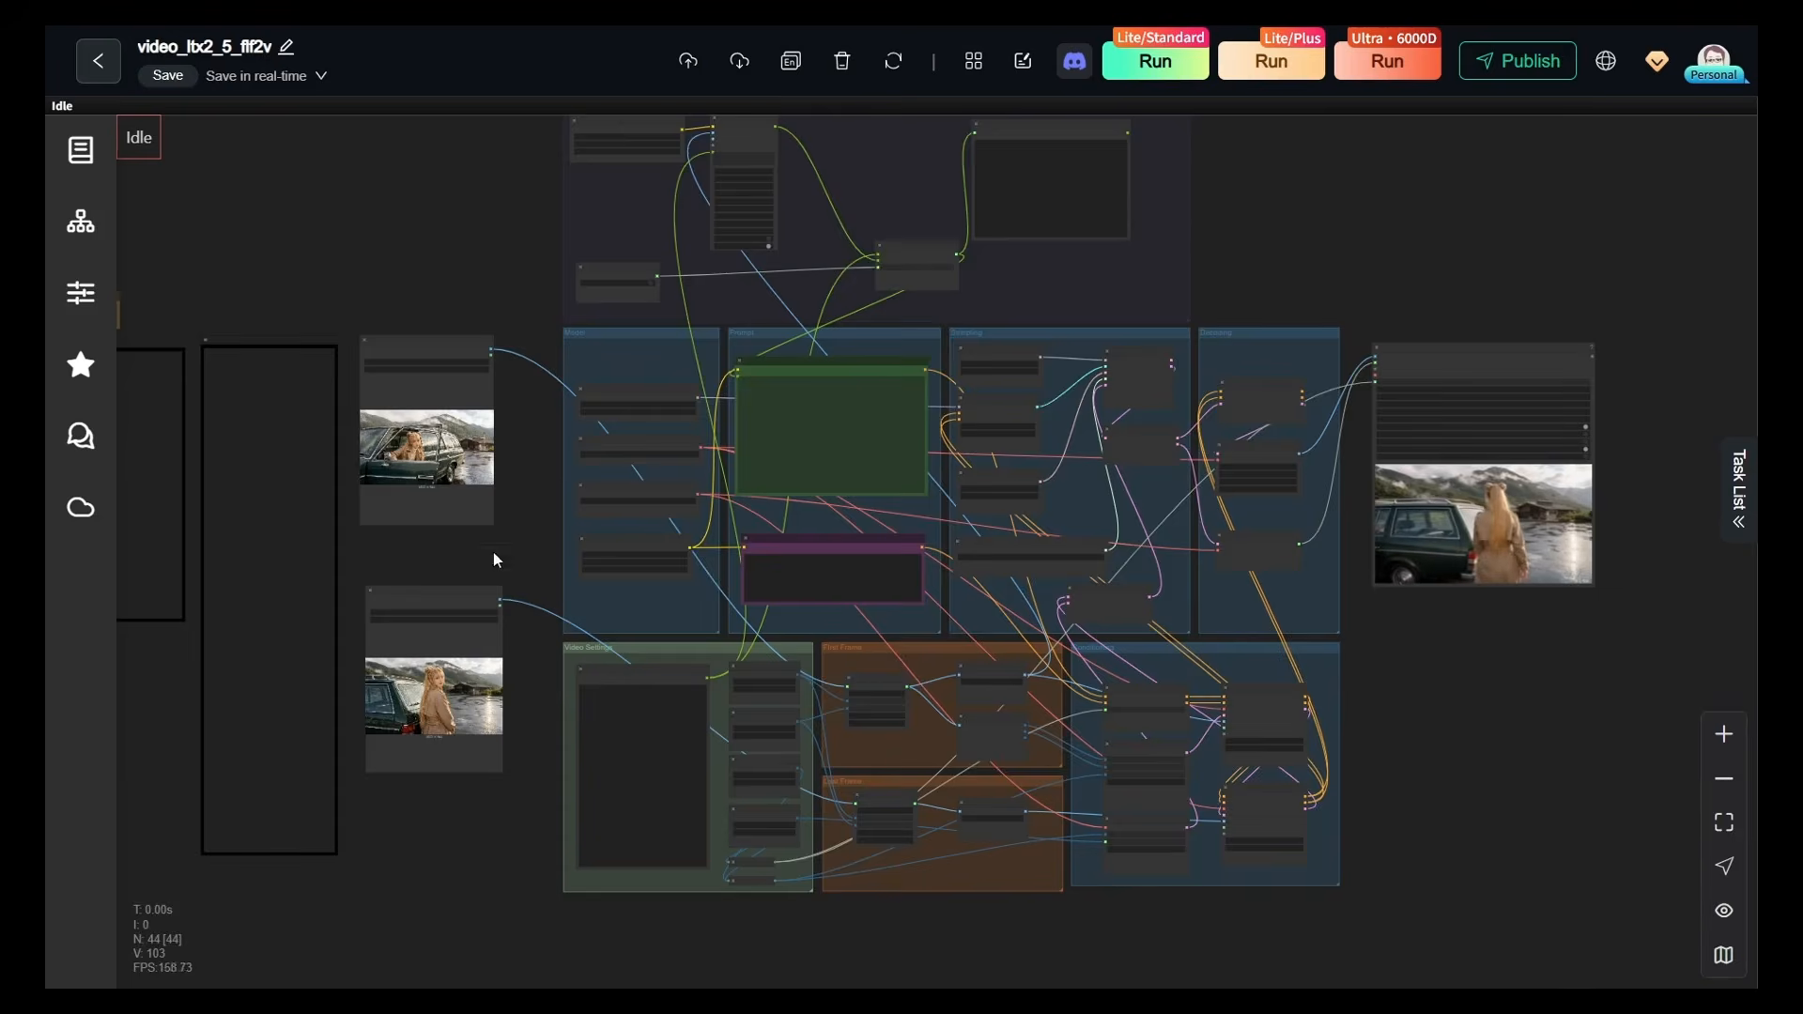
- Compare the first and last frame images loaded in the video_ltx2_5_flf2v workflow
scroll(493, 552, "up", 3)
scroll(303, 402, "up", 5)
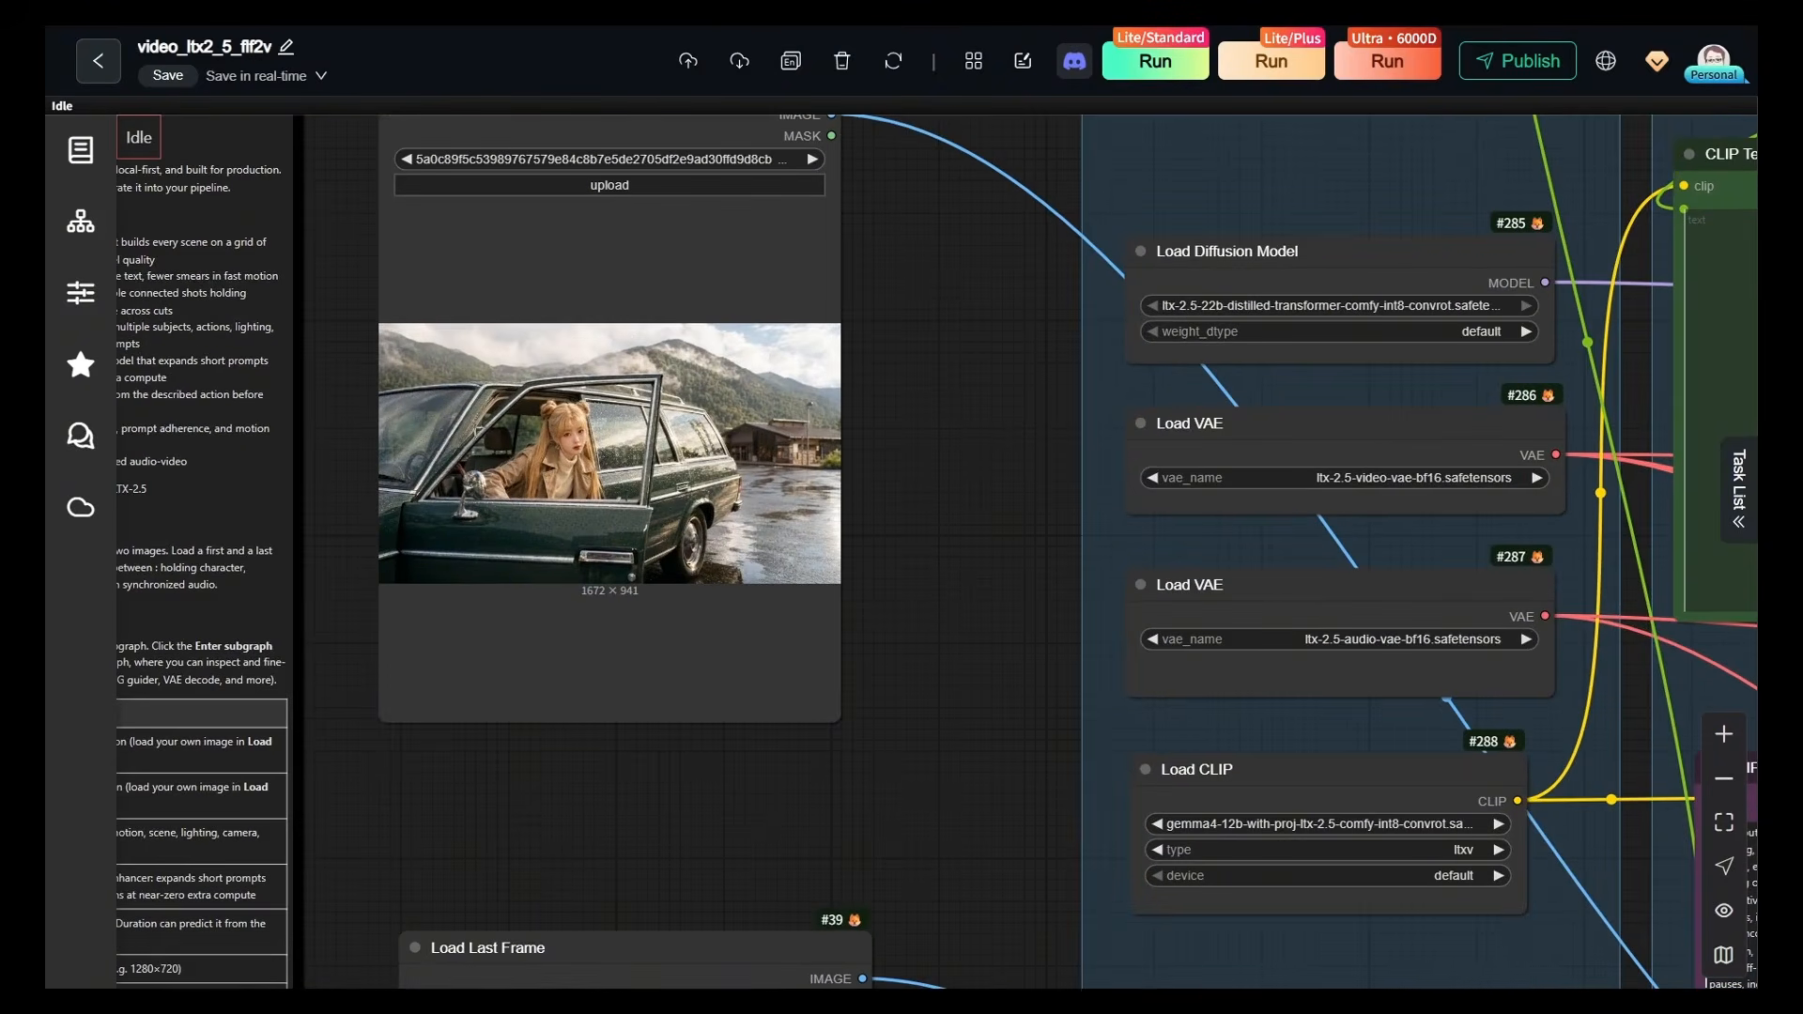
scroll(676, 467, "down", 5)
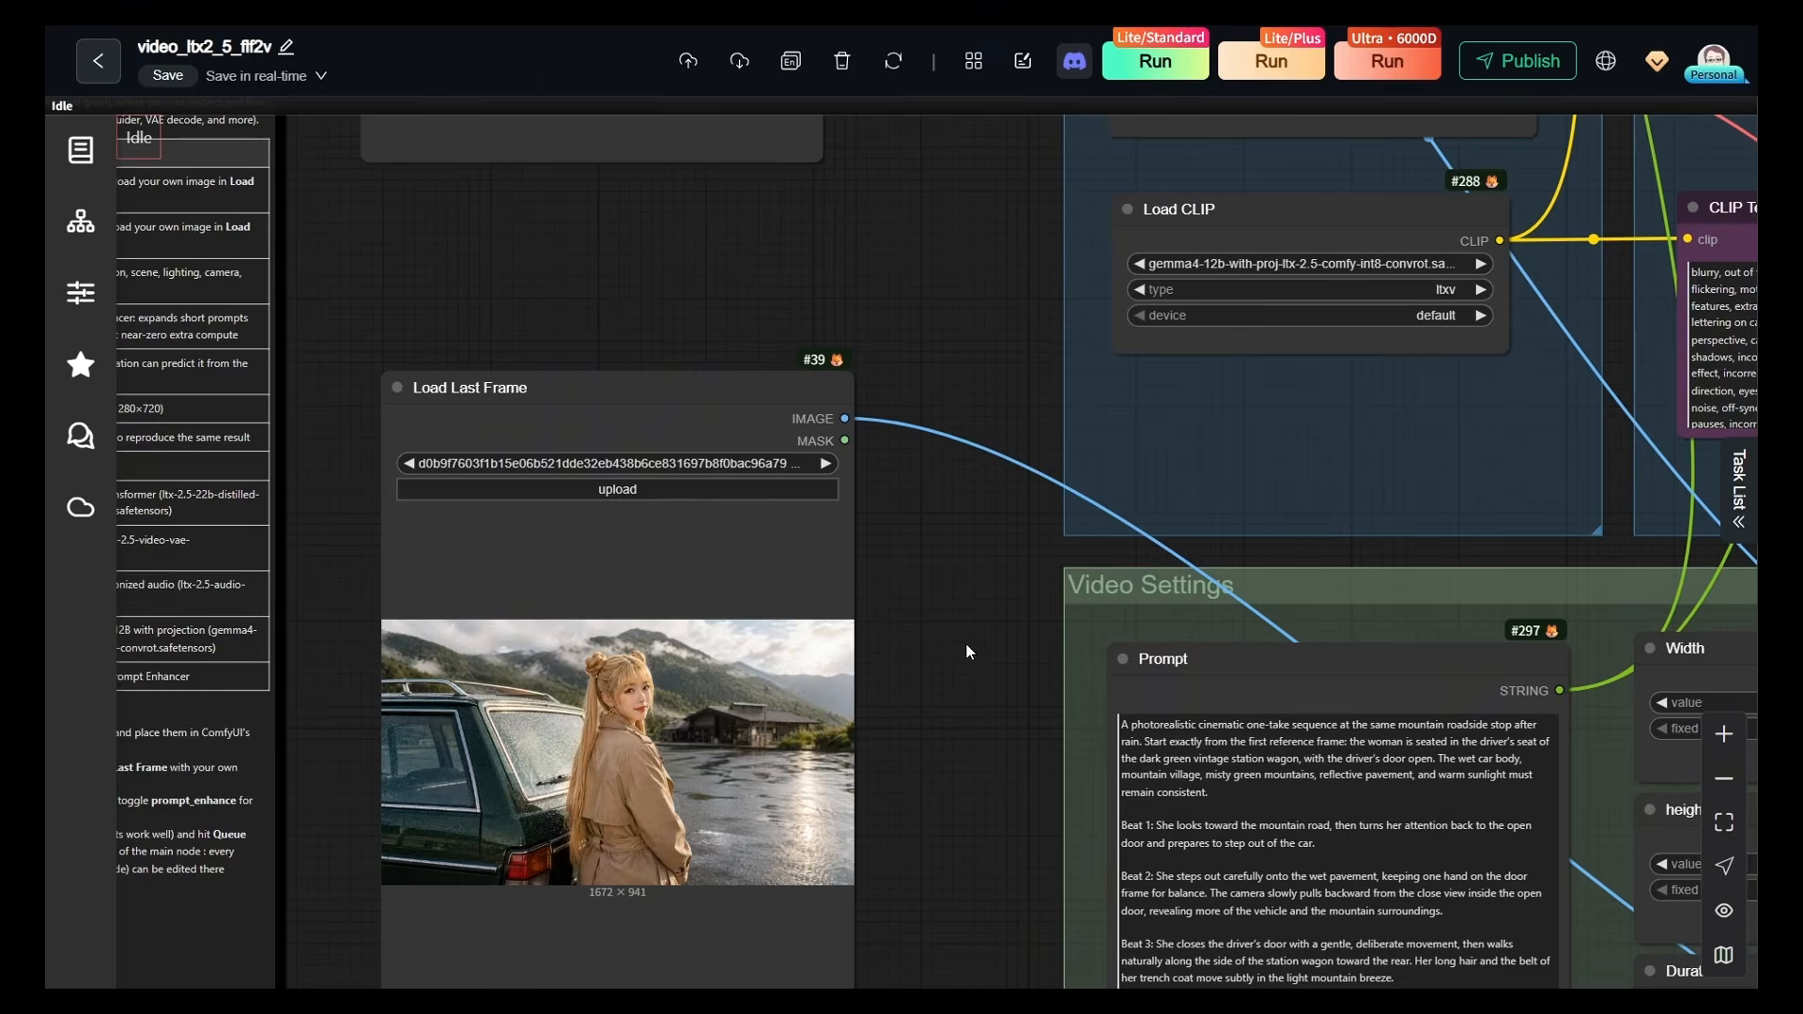
- Read the station wagon prompt and the size, duration and frame rate nodes in the Video Settings group
scroll(967, 648, "down", 8)
left_click_drag(967, 648, 695, 400)
scroll(878, 681, "up", 8)
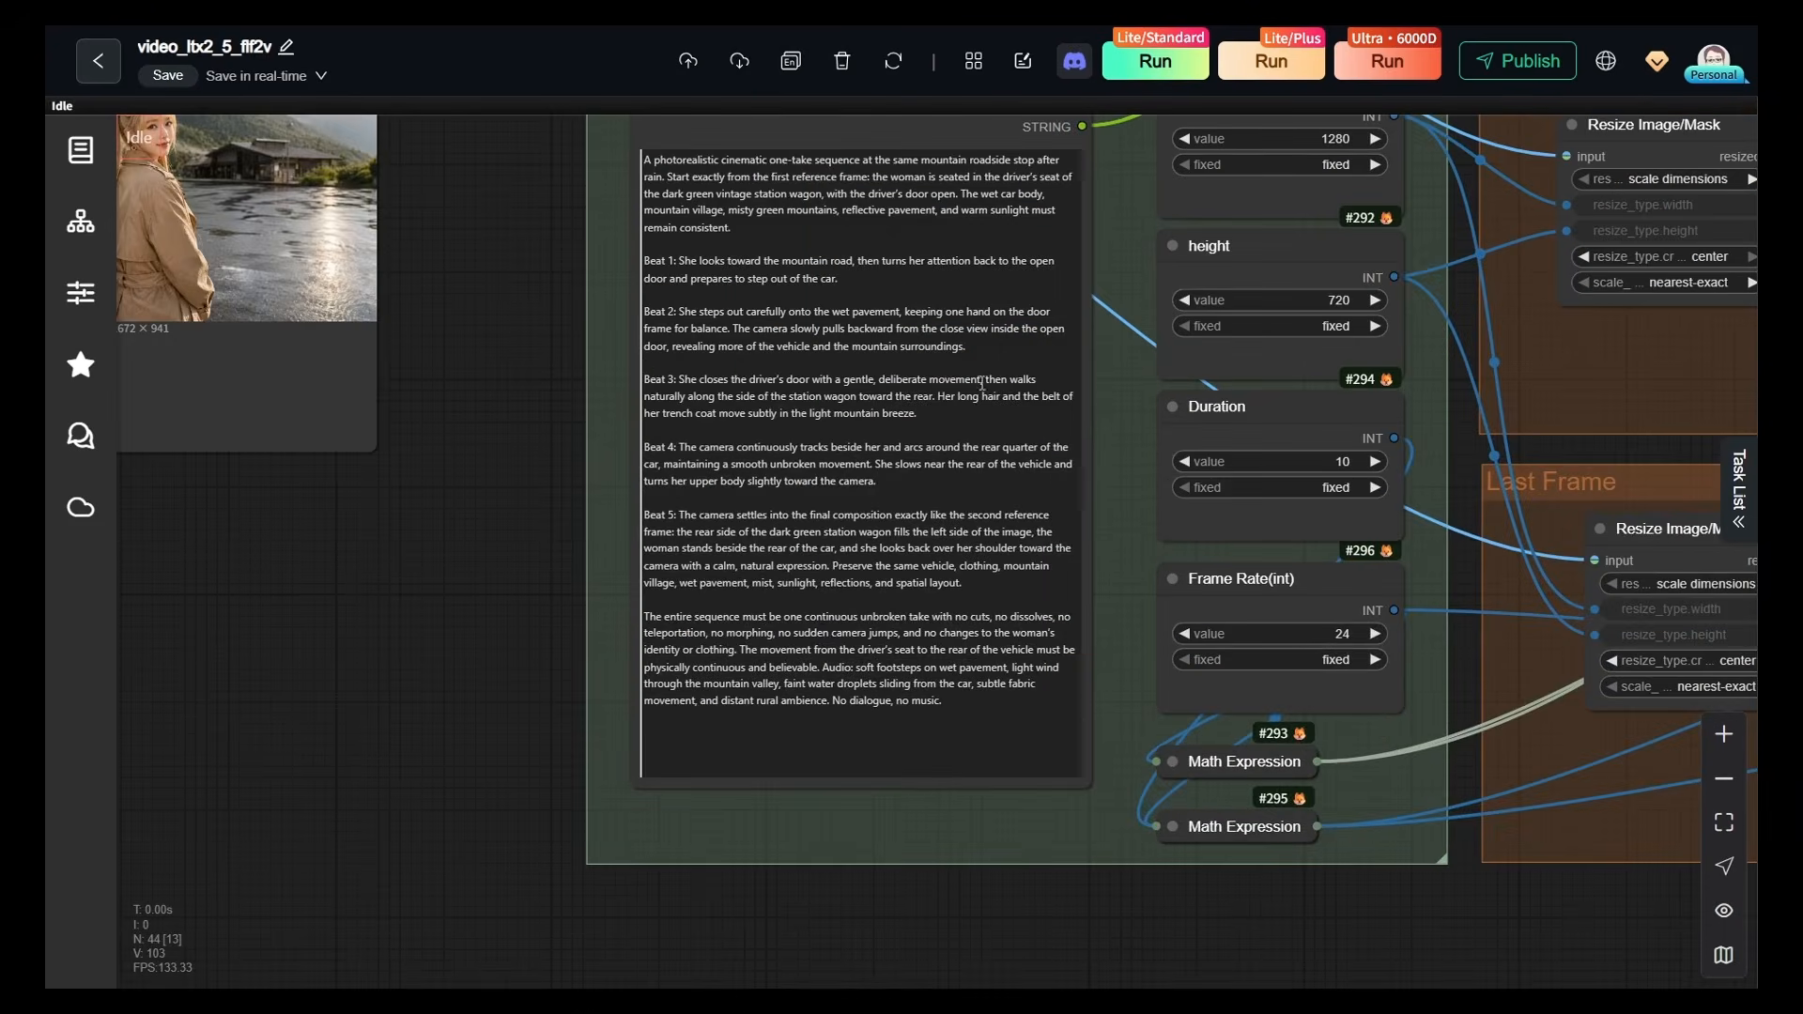
scroll(541, 555, "down", 12)
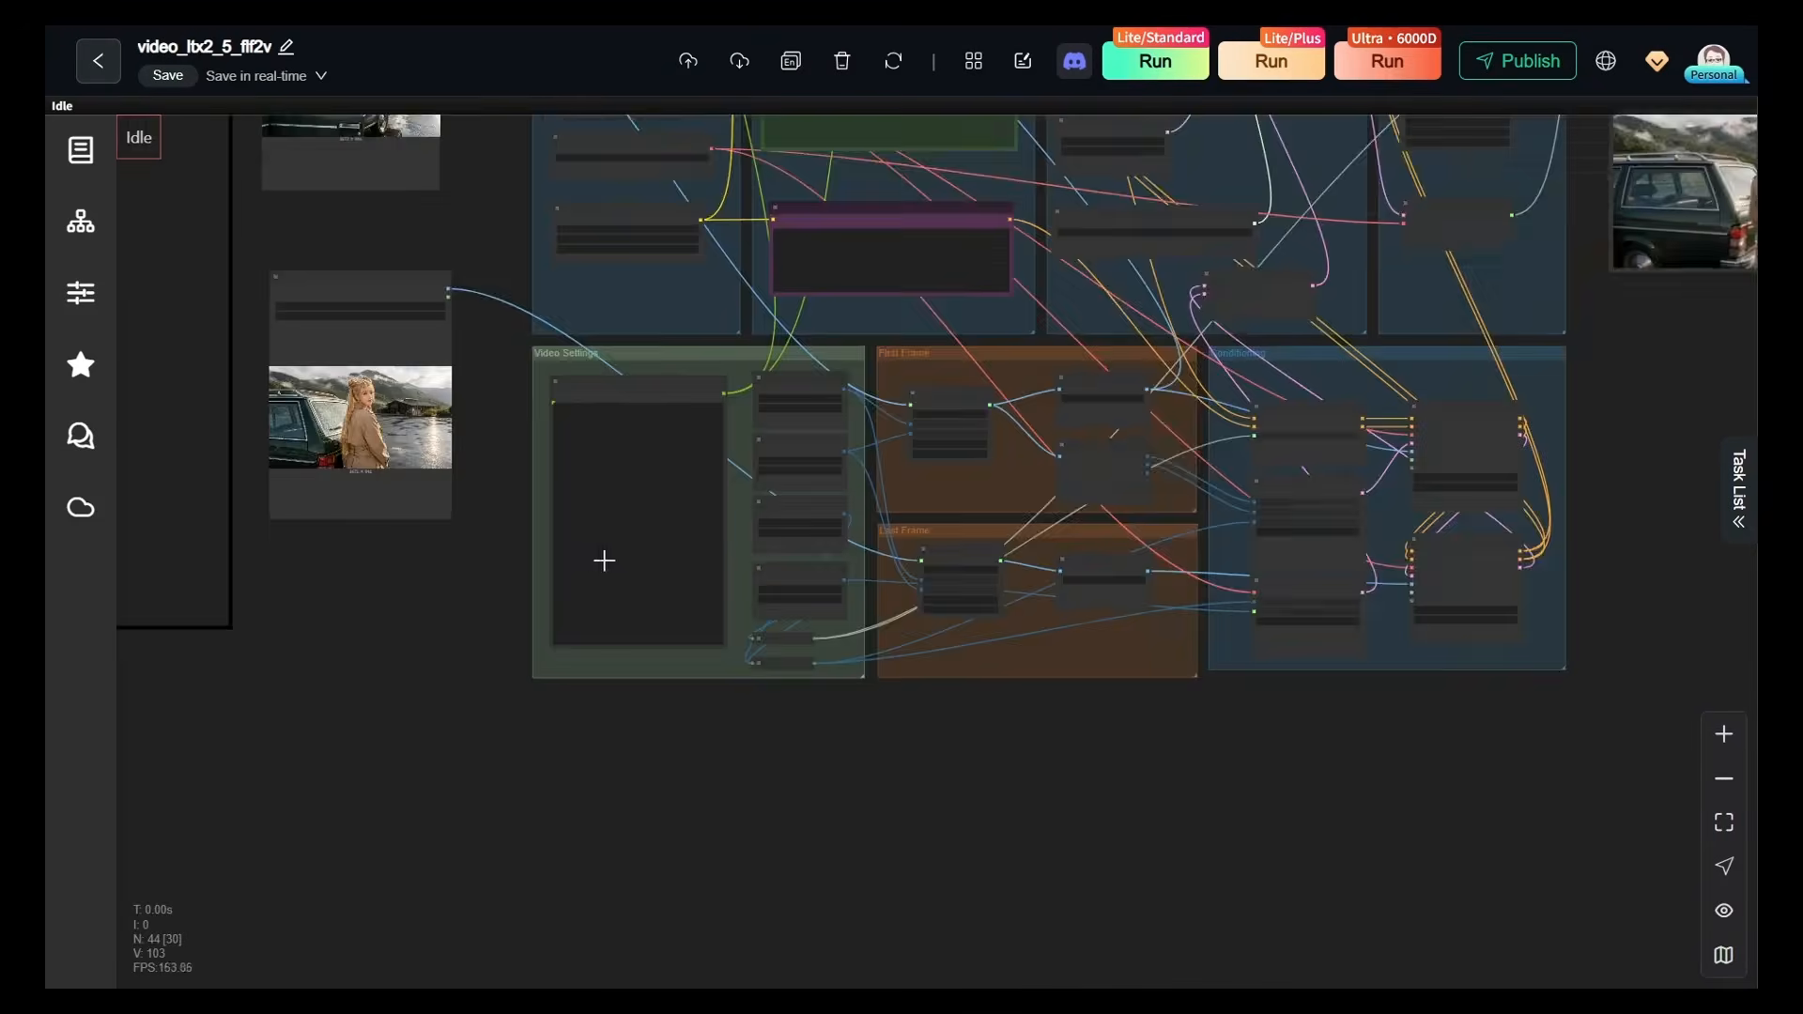
- View the generated station wagon clip in the output node of the first-and-last-frame workflow
left_click_drag(1549, 394, 1319, 680)
scroll(1492, 521, "up", 1)
scroll(1491, 521, "up", 10)
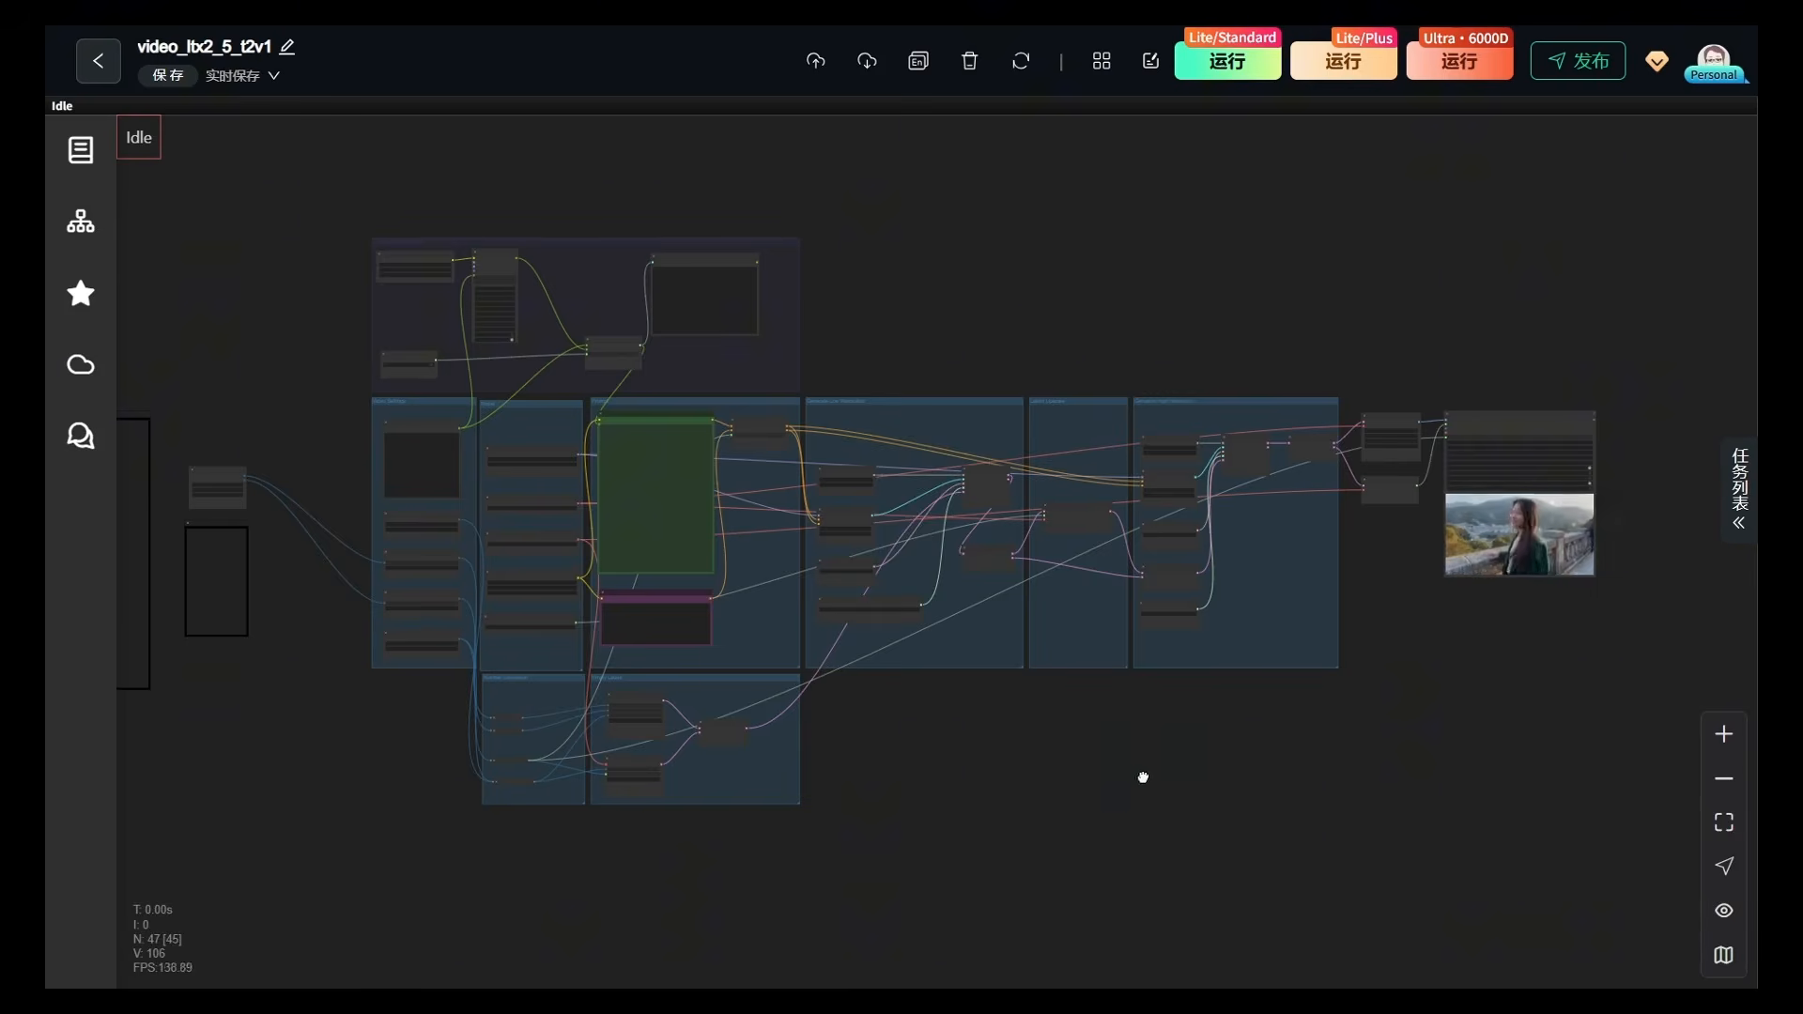
- Read the multi-location prompt in the Video Settings group of the video_ltx2_5_t2v1 workflow
scroll(319, 386, "up", 10)
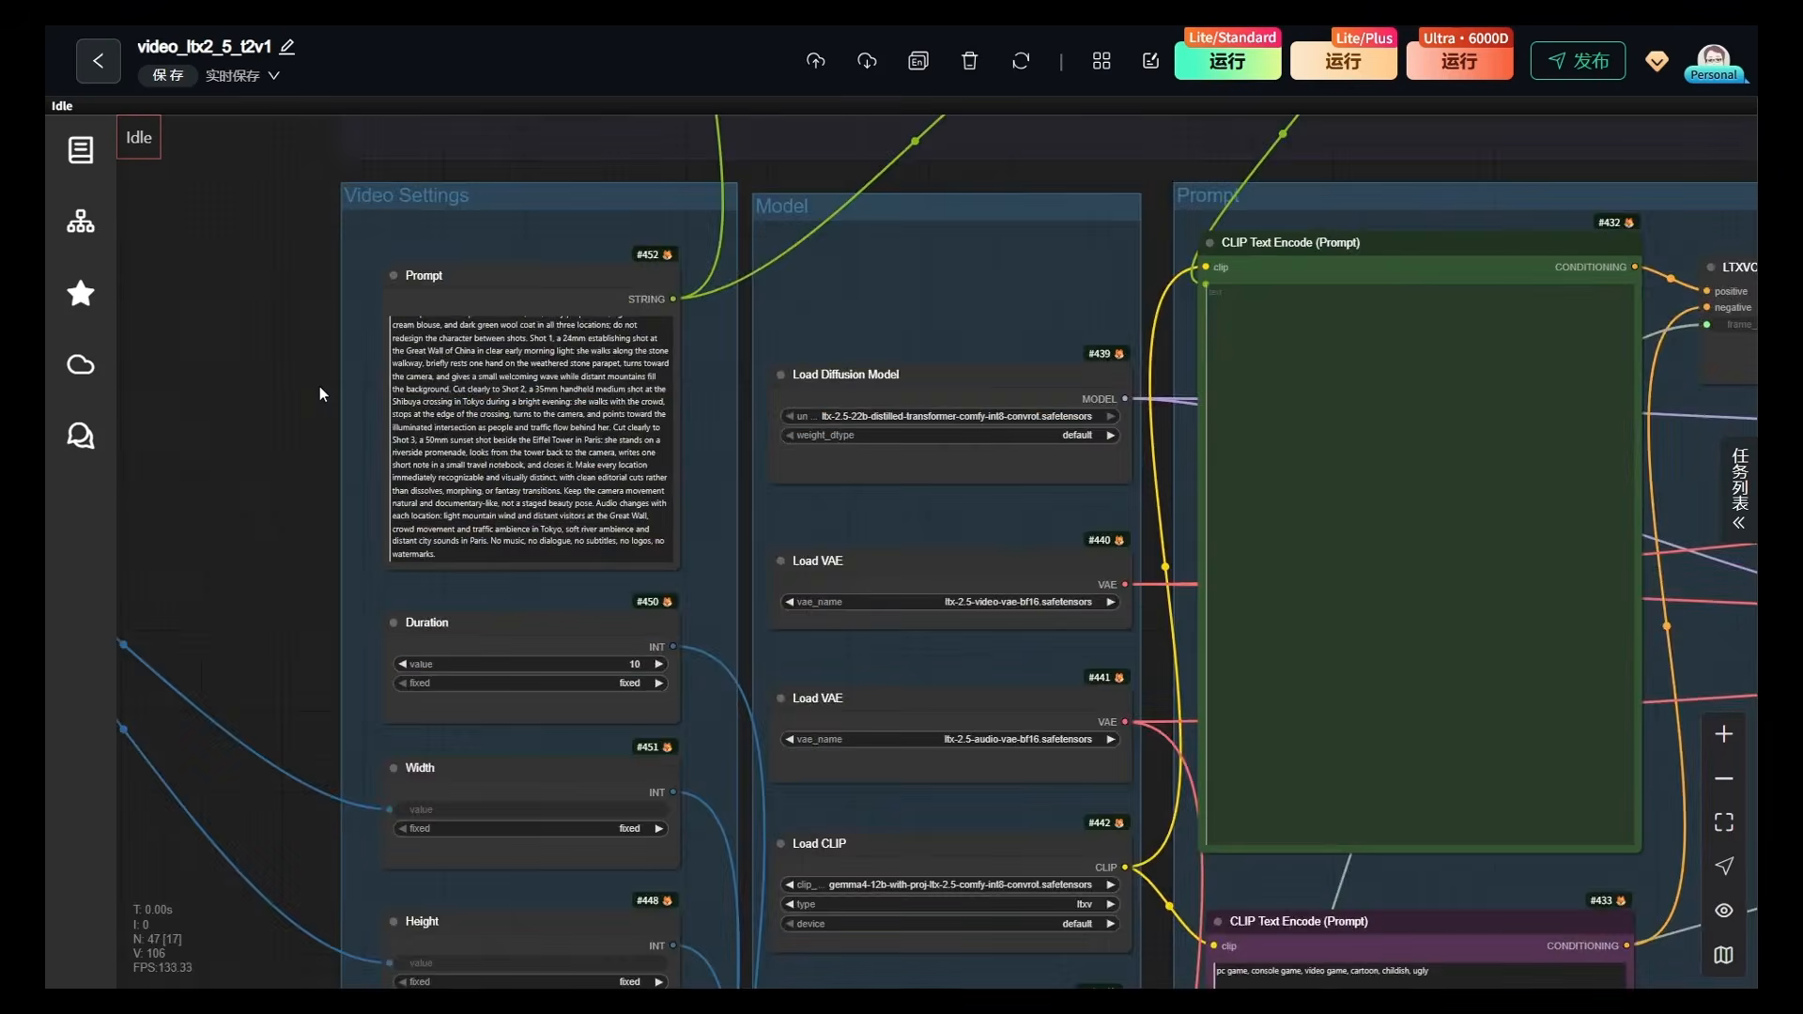
scroll(319, 386, "up", 5)
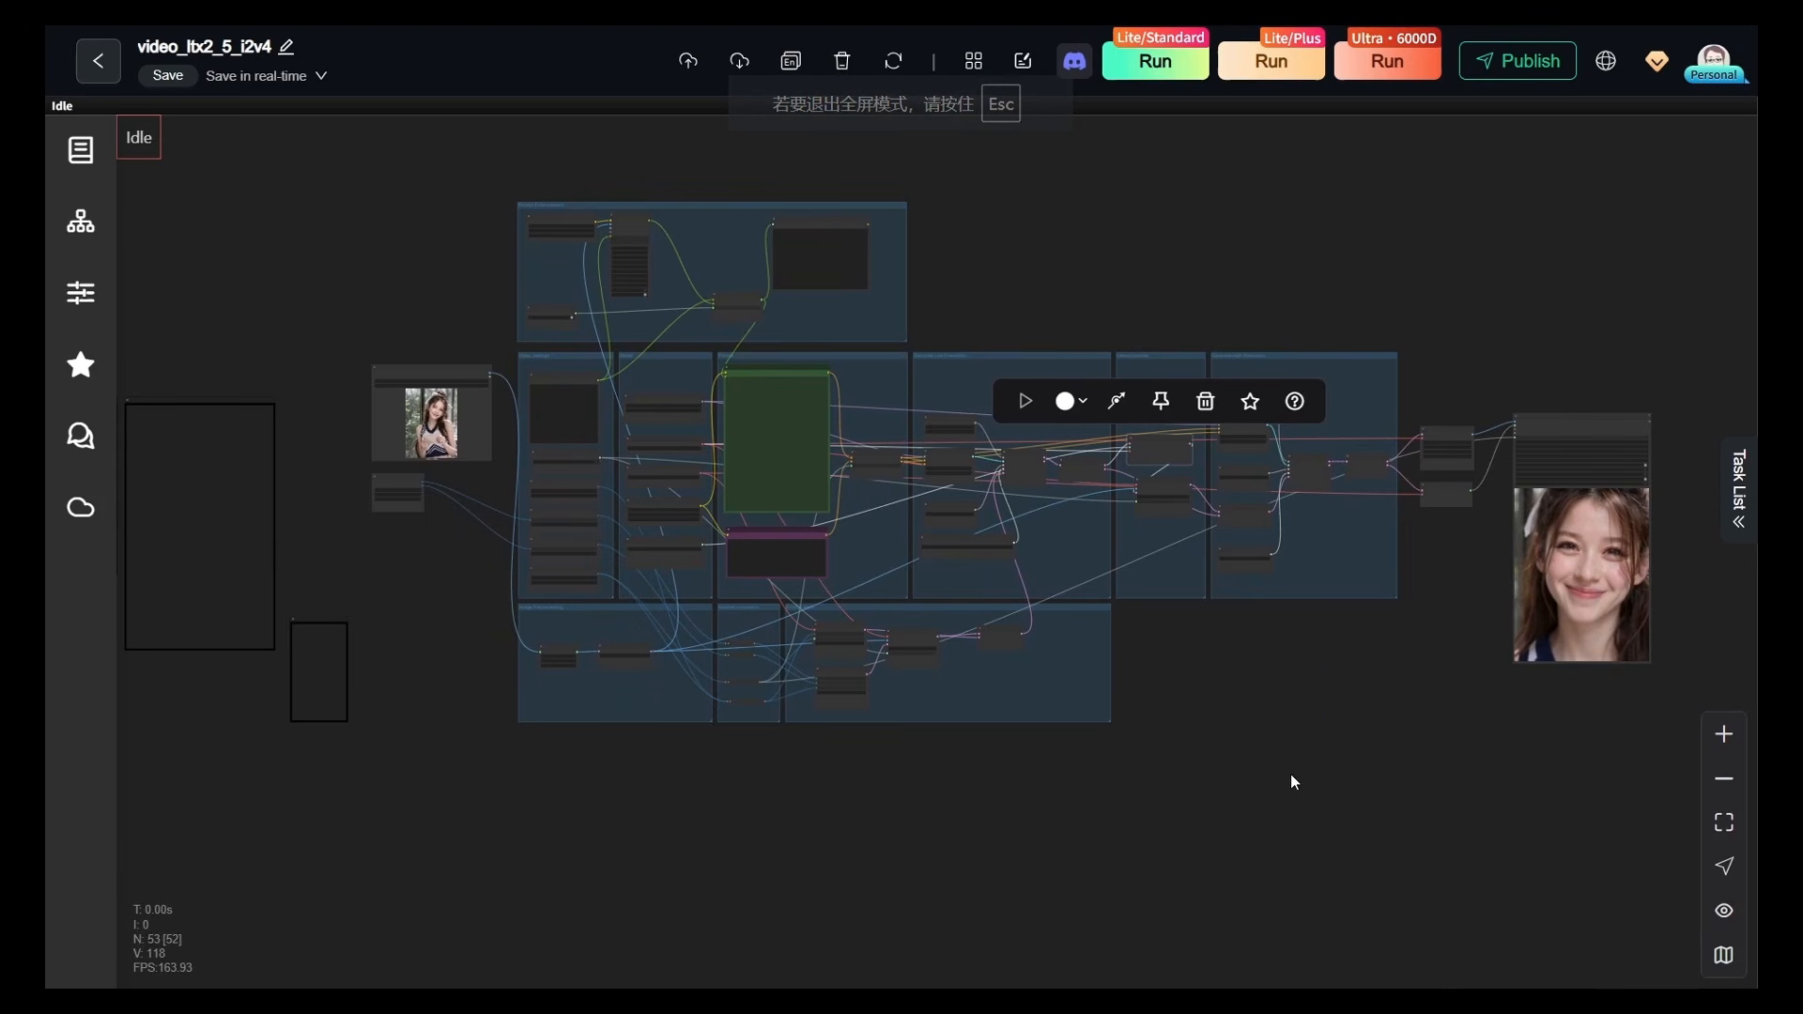
- Review the Load First Frame image and the beat-by-beat prompt in the video_ltx2_5_i2v4 workflow
scroll(1291, 781, "up", 1)
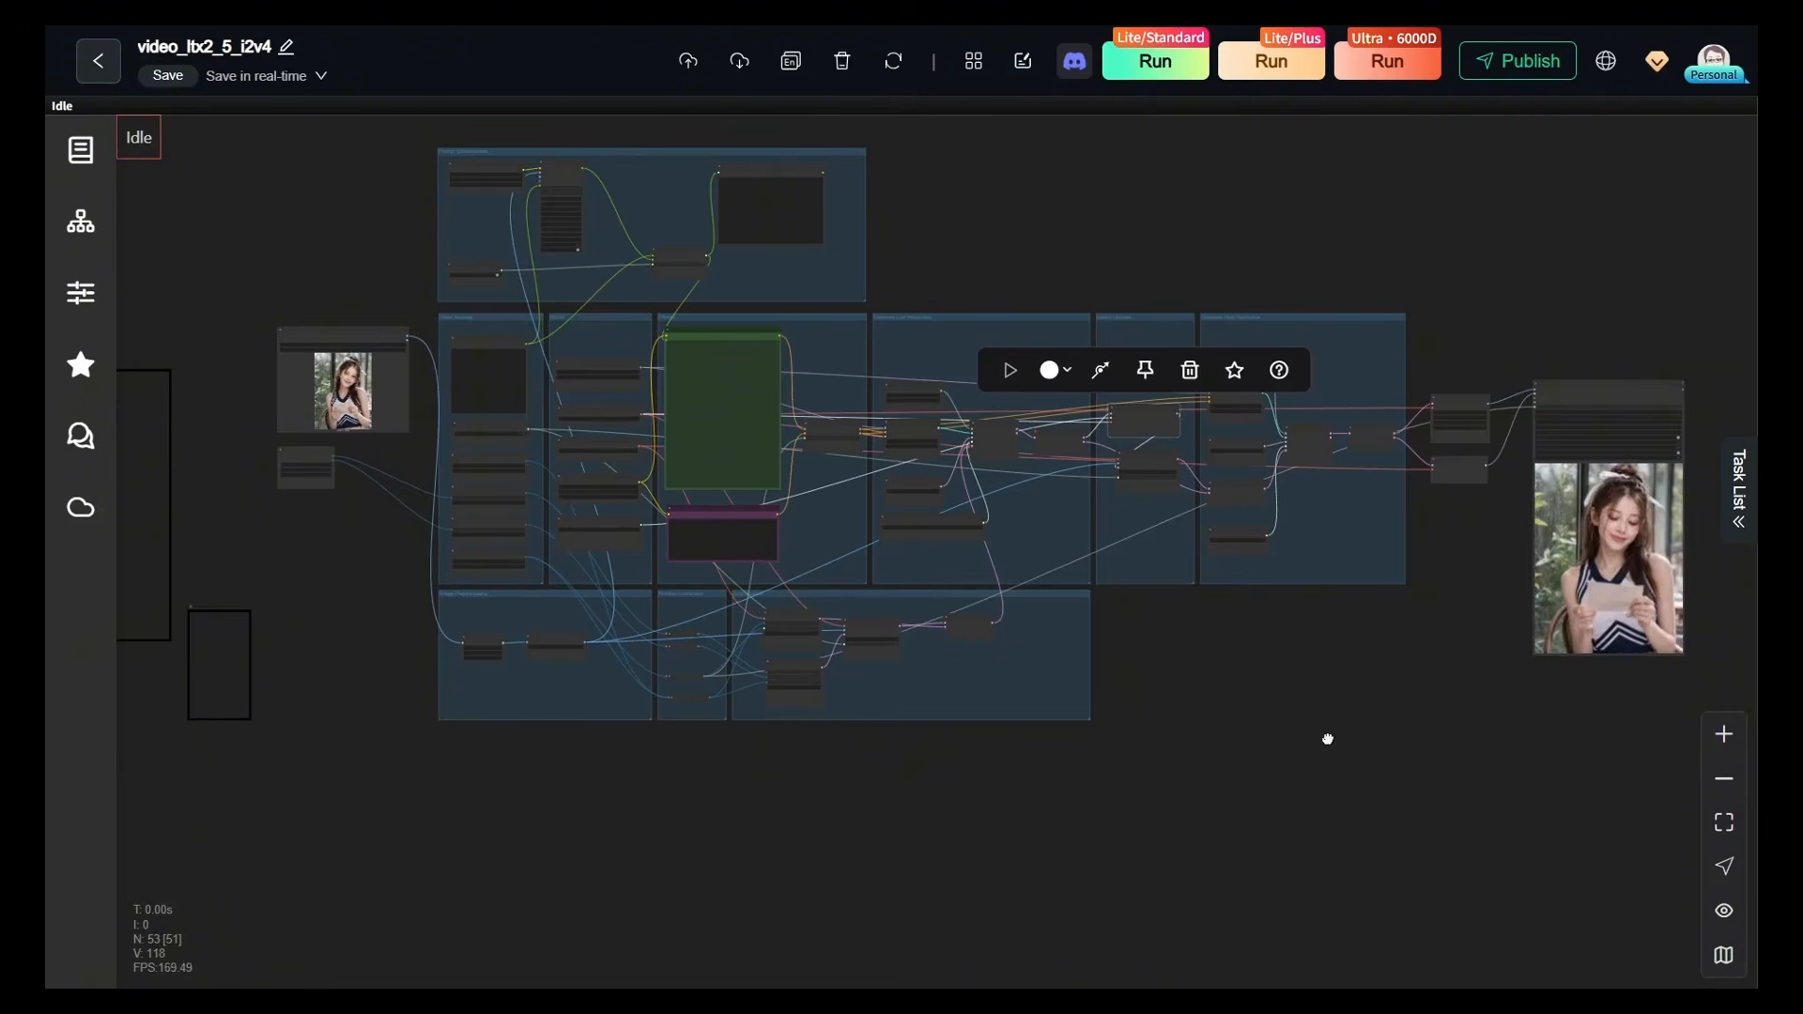
left_click_drag(1334, 736, 1288, 742)
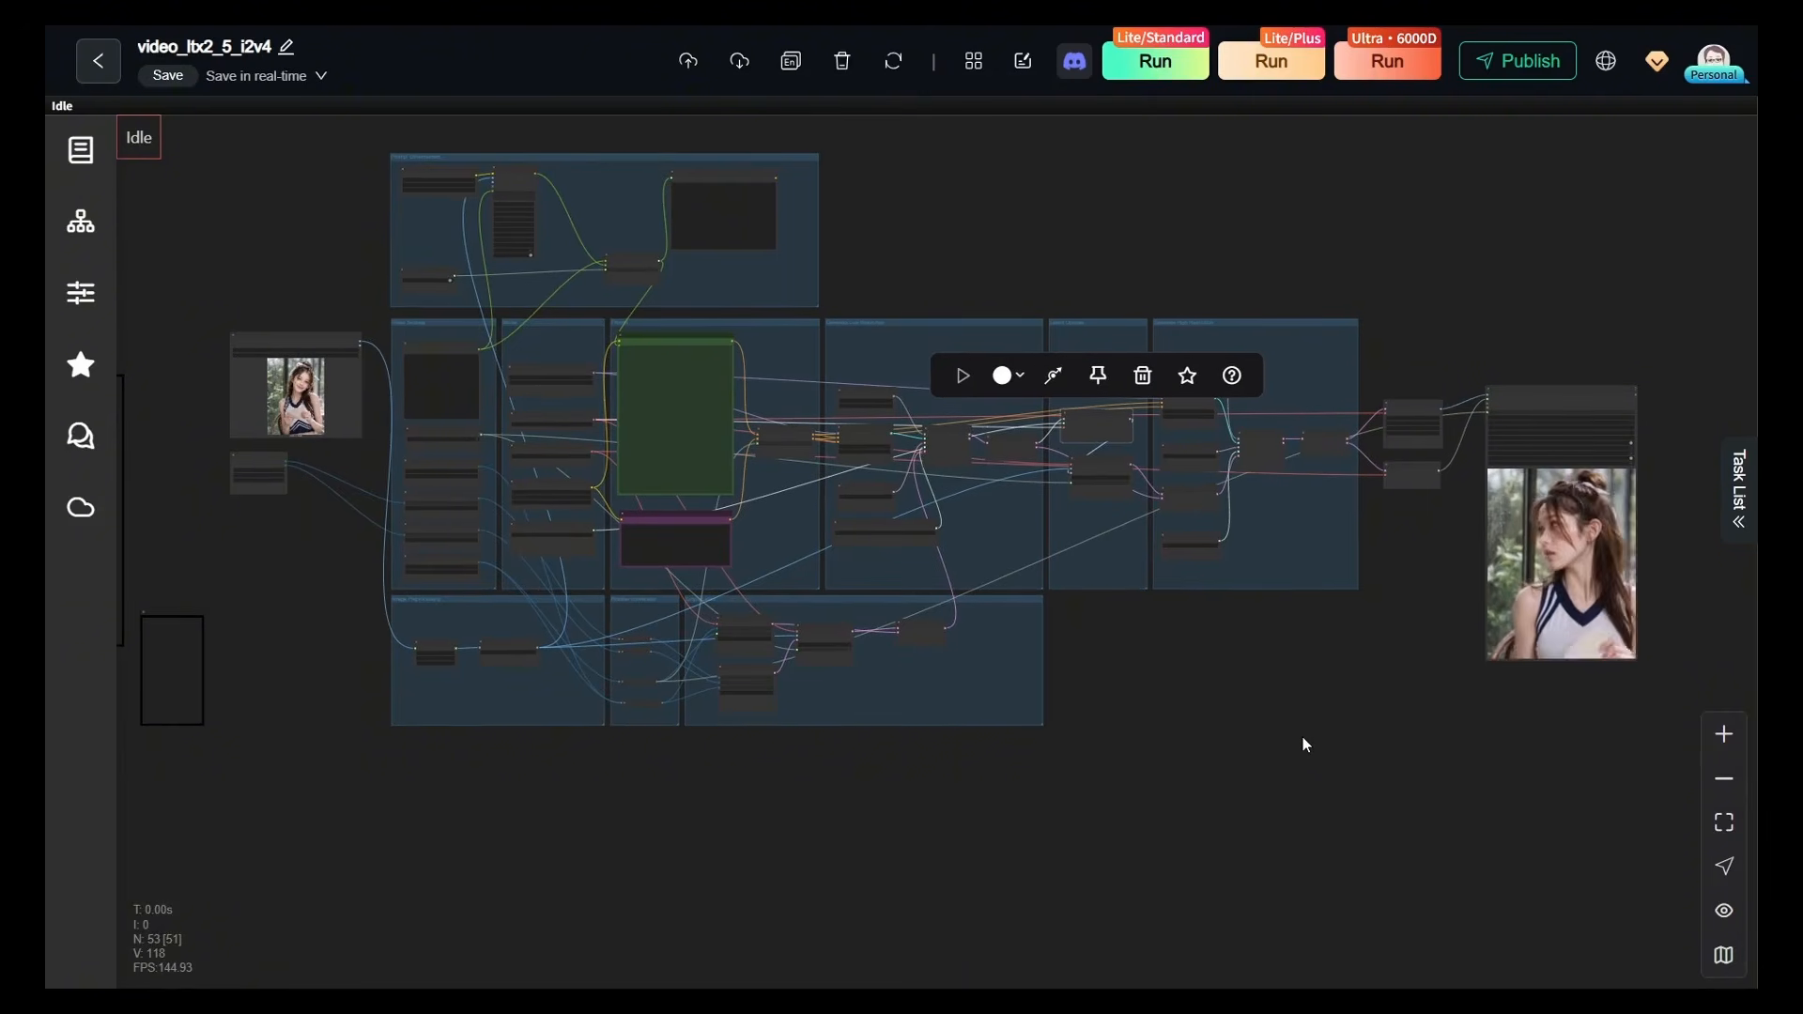
scroll(222, 319, "up", 10)
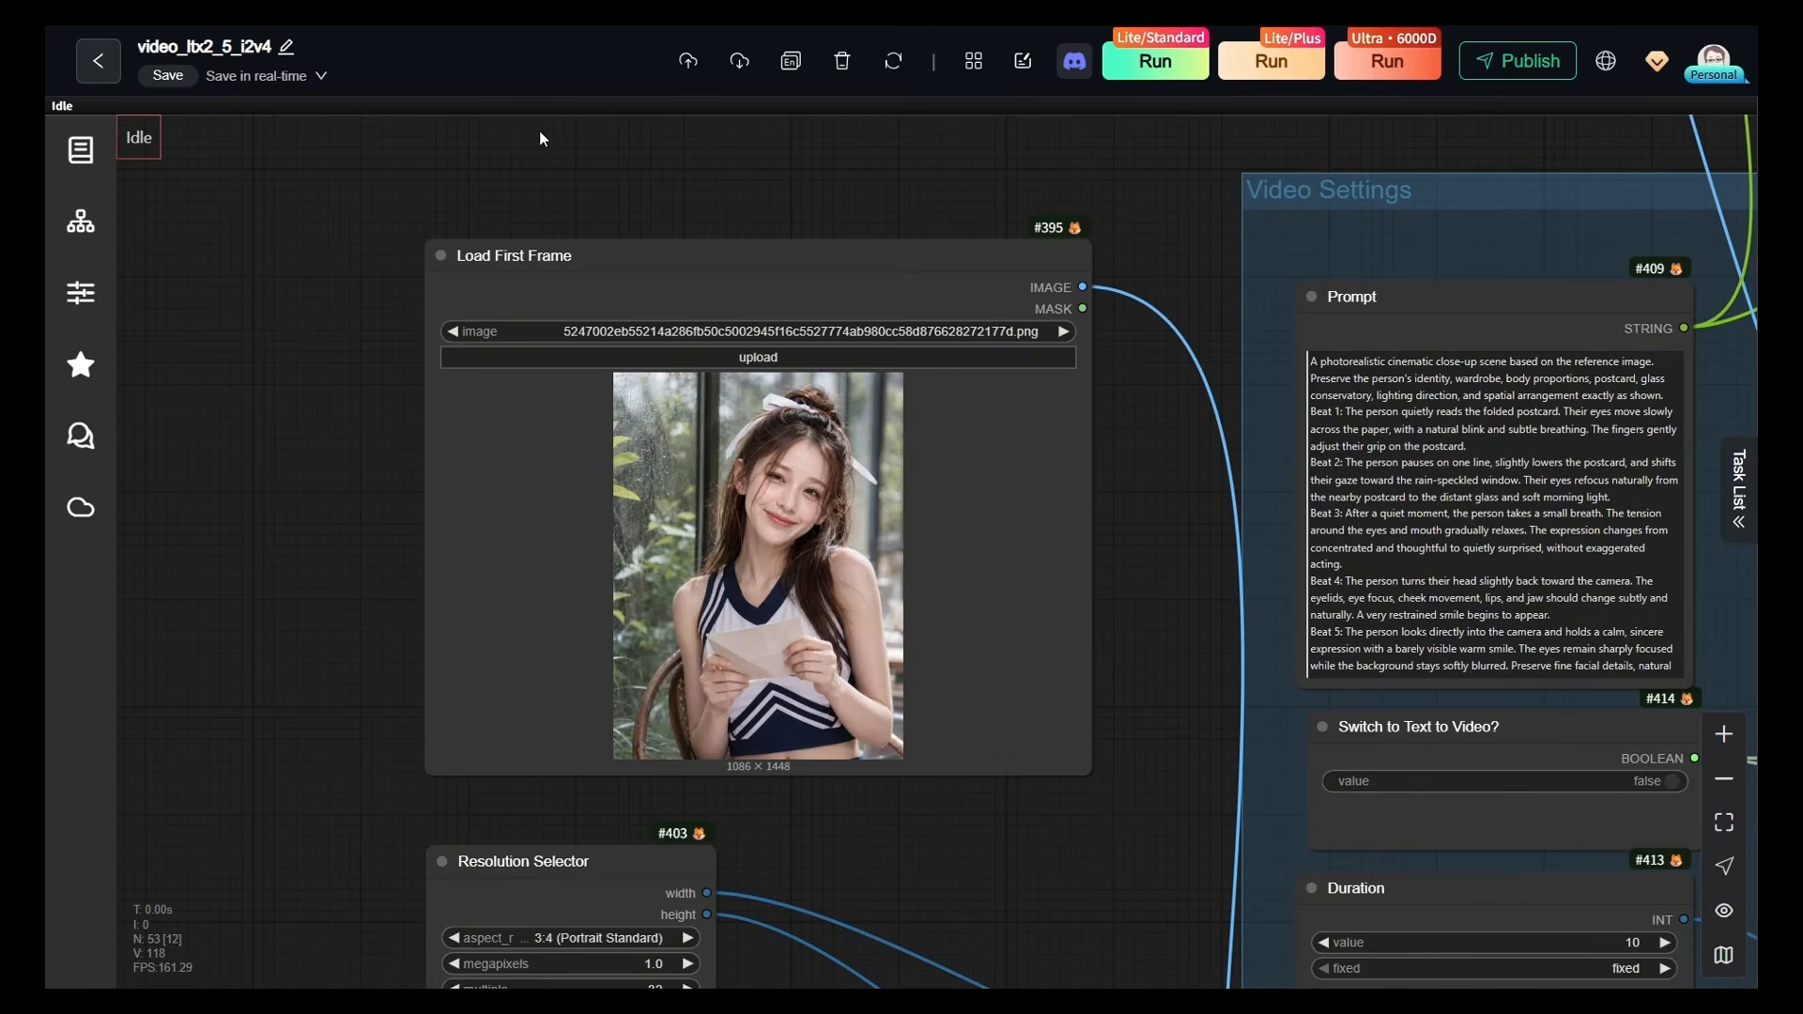
scroll(1681, 545, "up", 3)
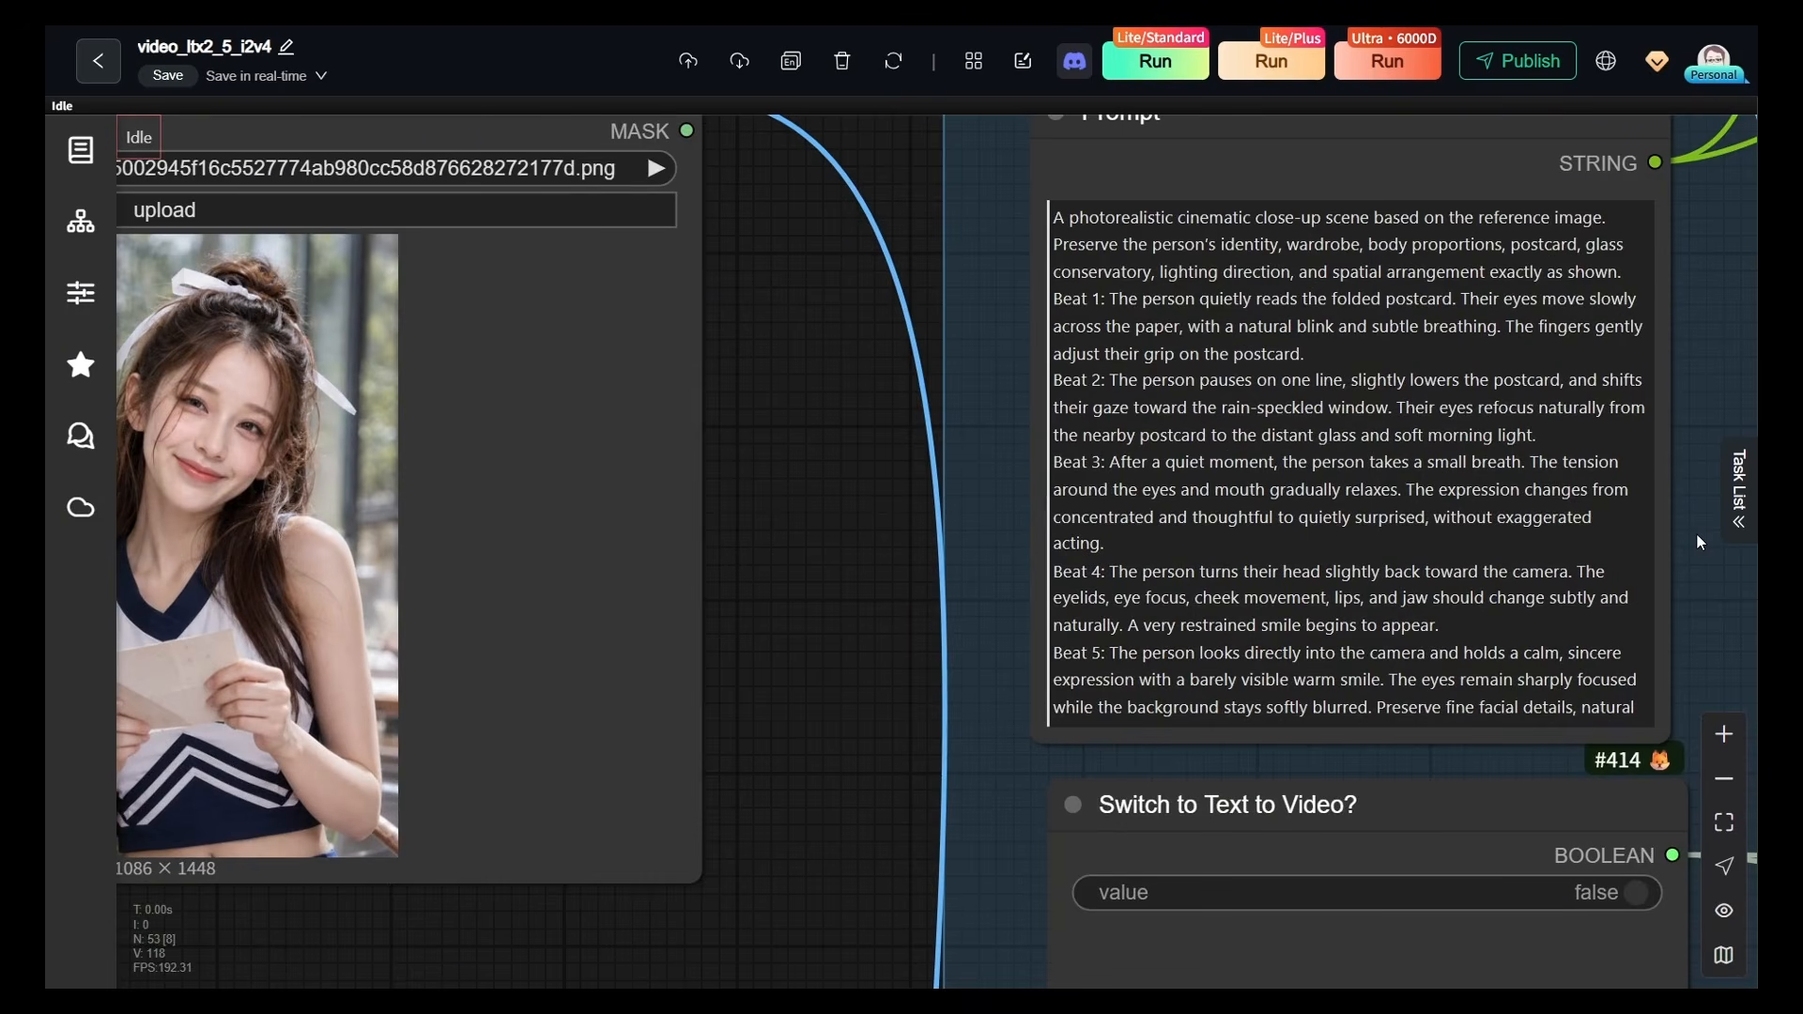
- View the generated postcard close-up clip in the output node of the image-to-video workflow
scroll(1699, 533, "down", 10)
scroll(1503, 206, "down", 2)
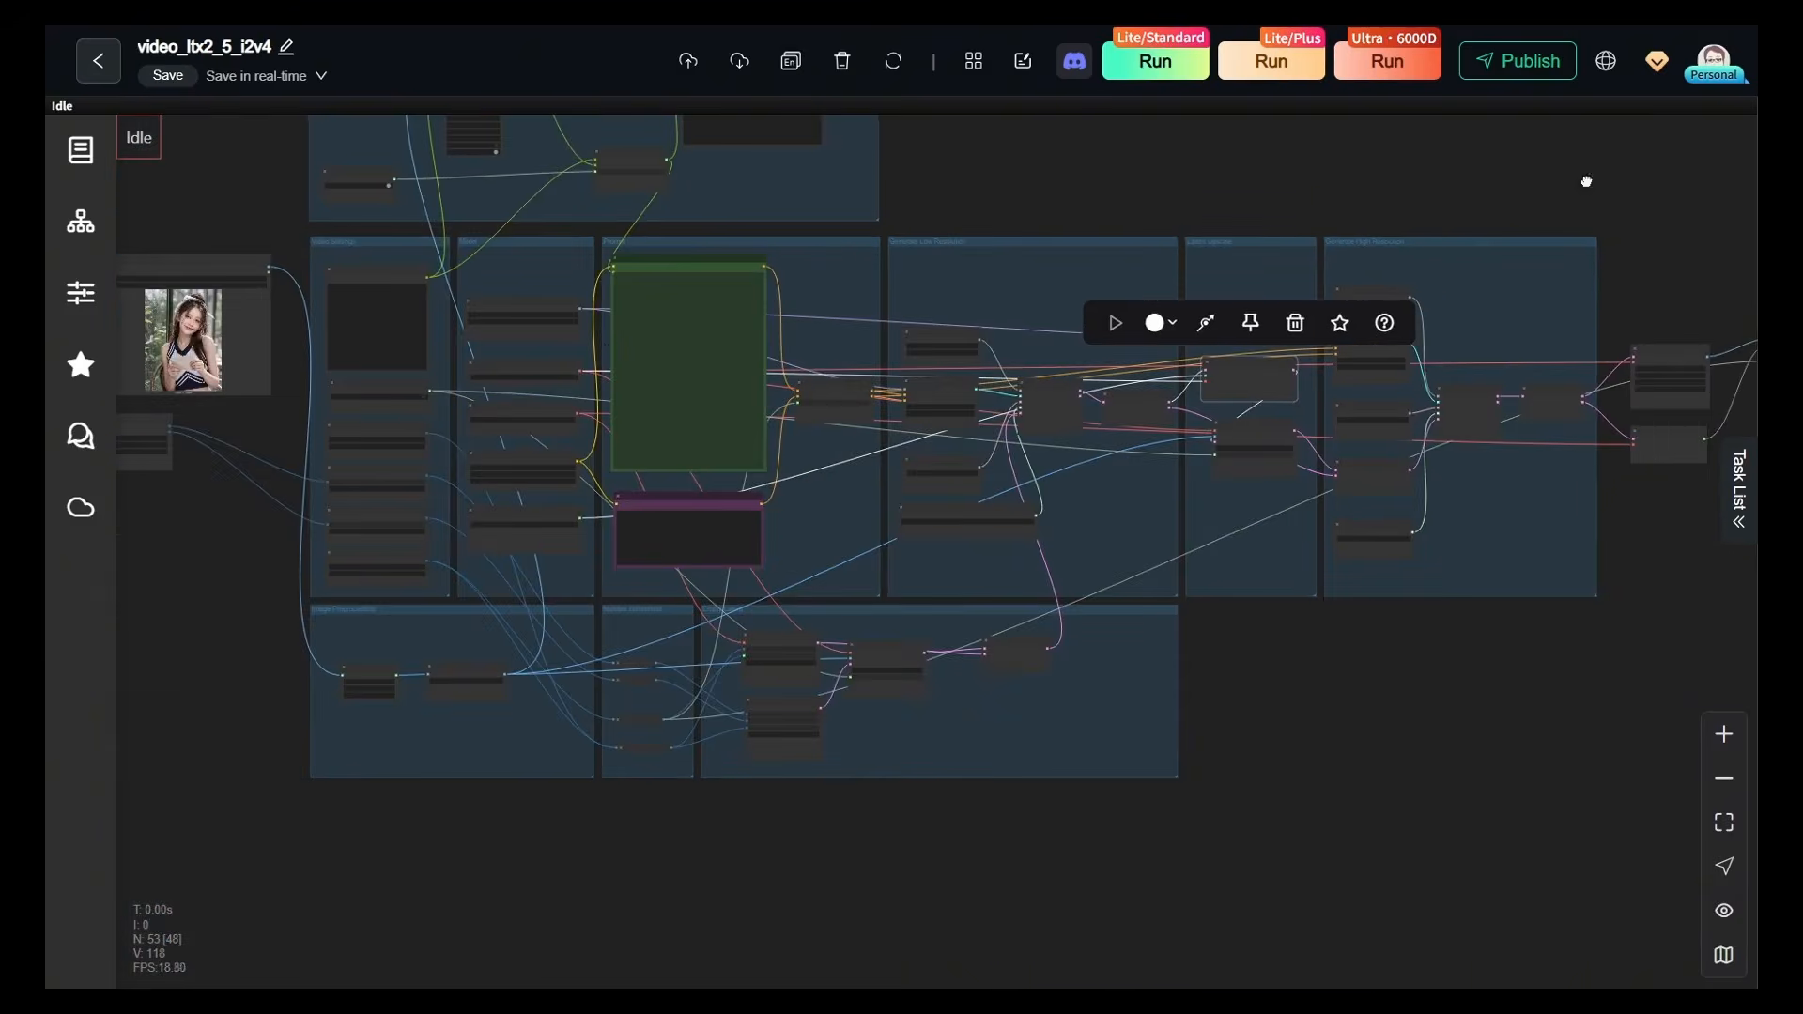
scroll(688, 172, "up", 3)
scroll(1227, 545, "up", 5)
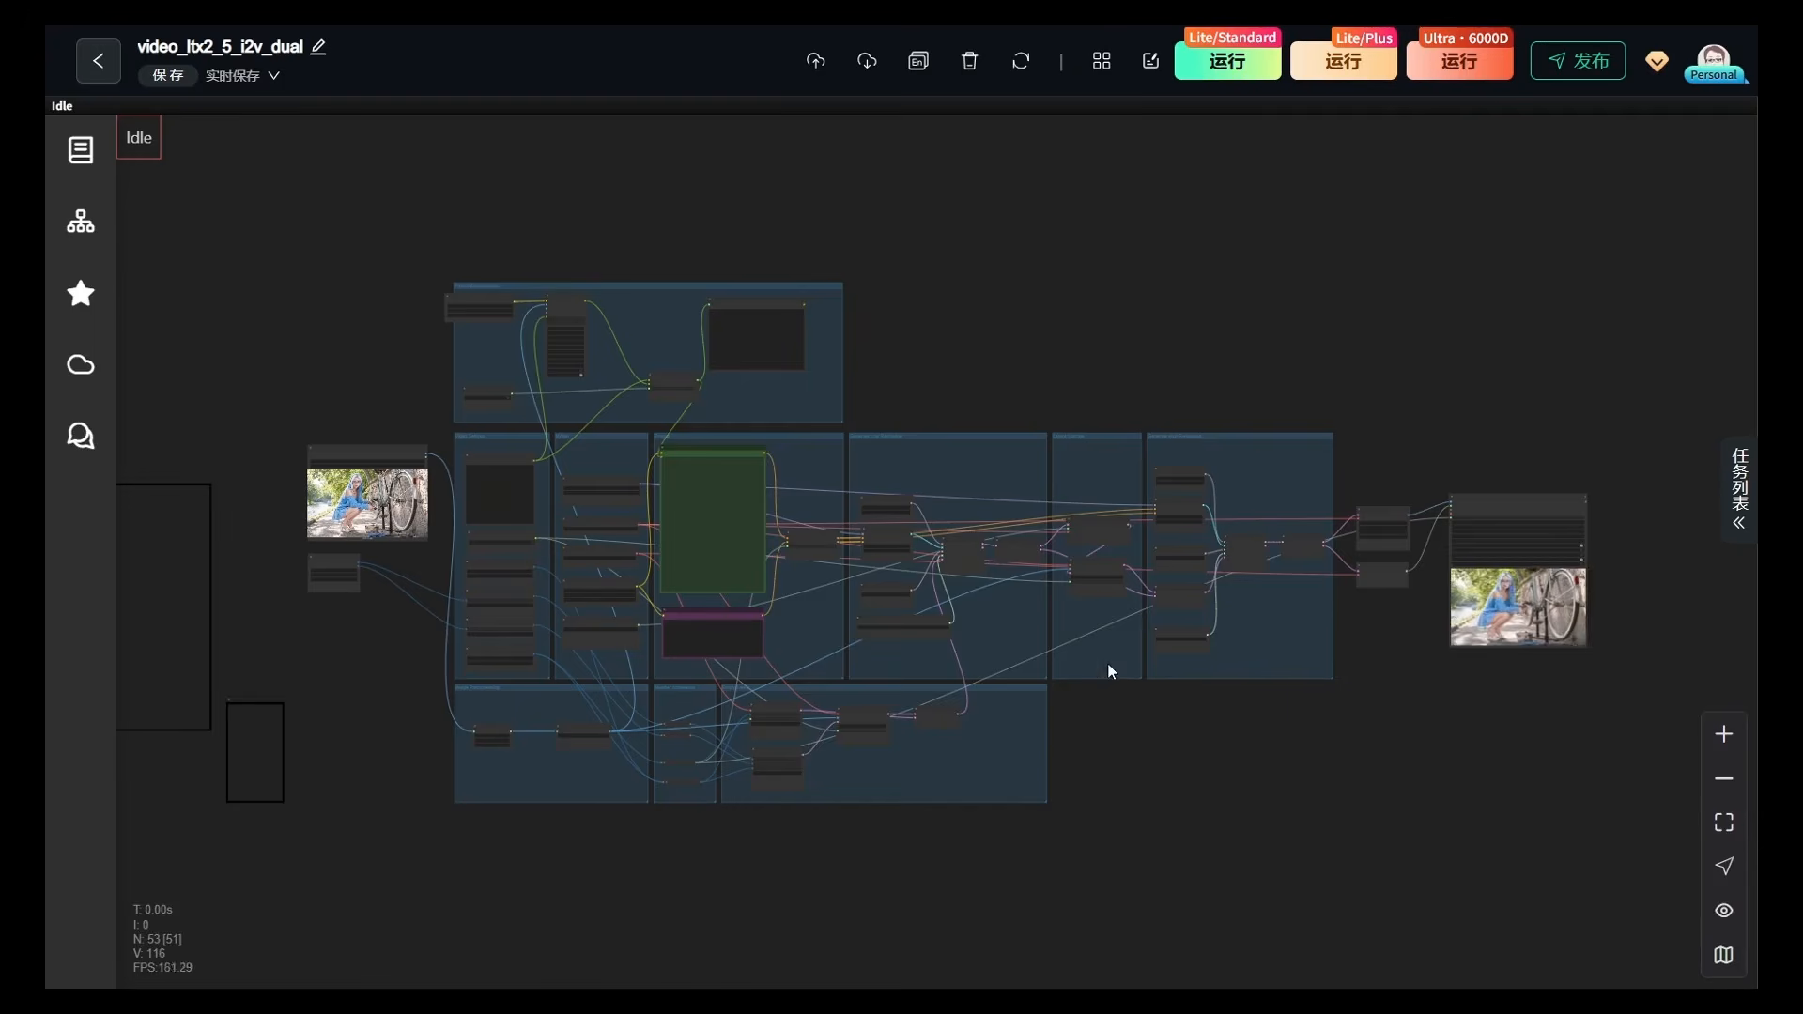
- Inspect the bicycle repair example up close in the video_ltx2_5_i2v_dual workflow
left_click_drag(1237, 755, 1238, 746)
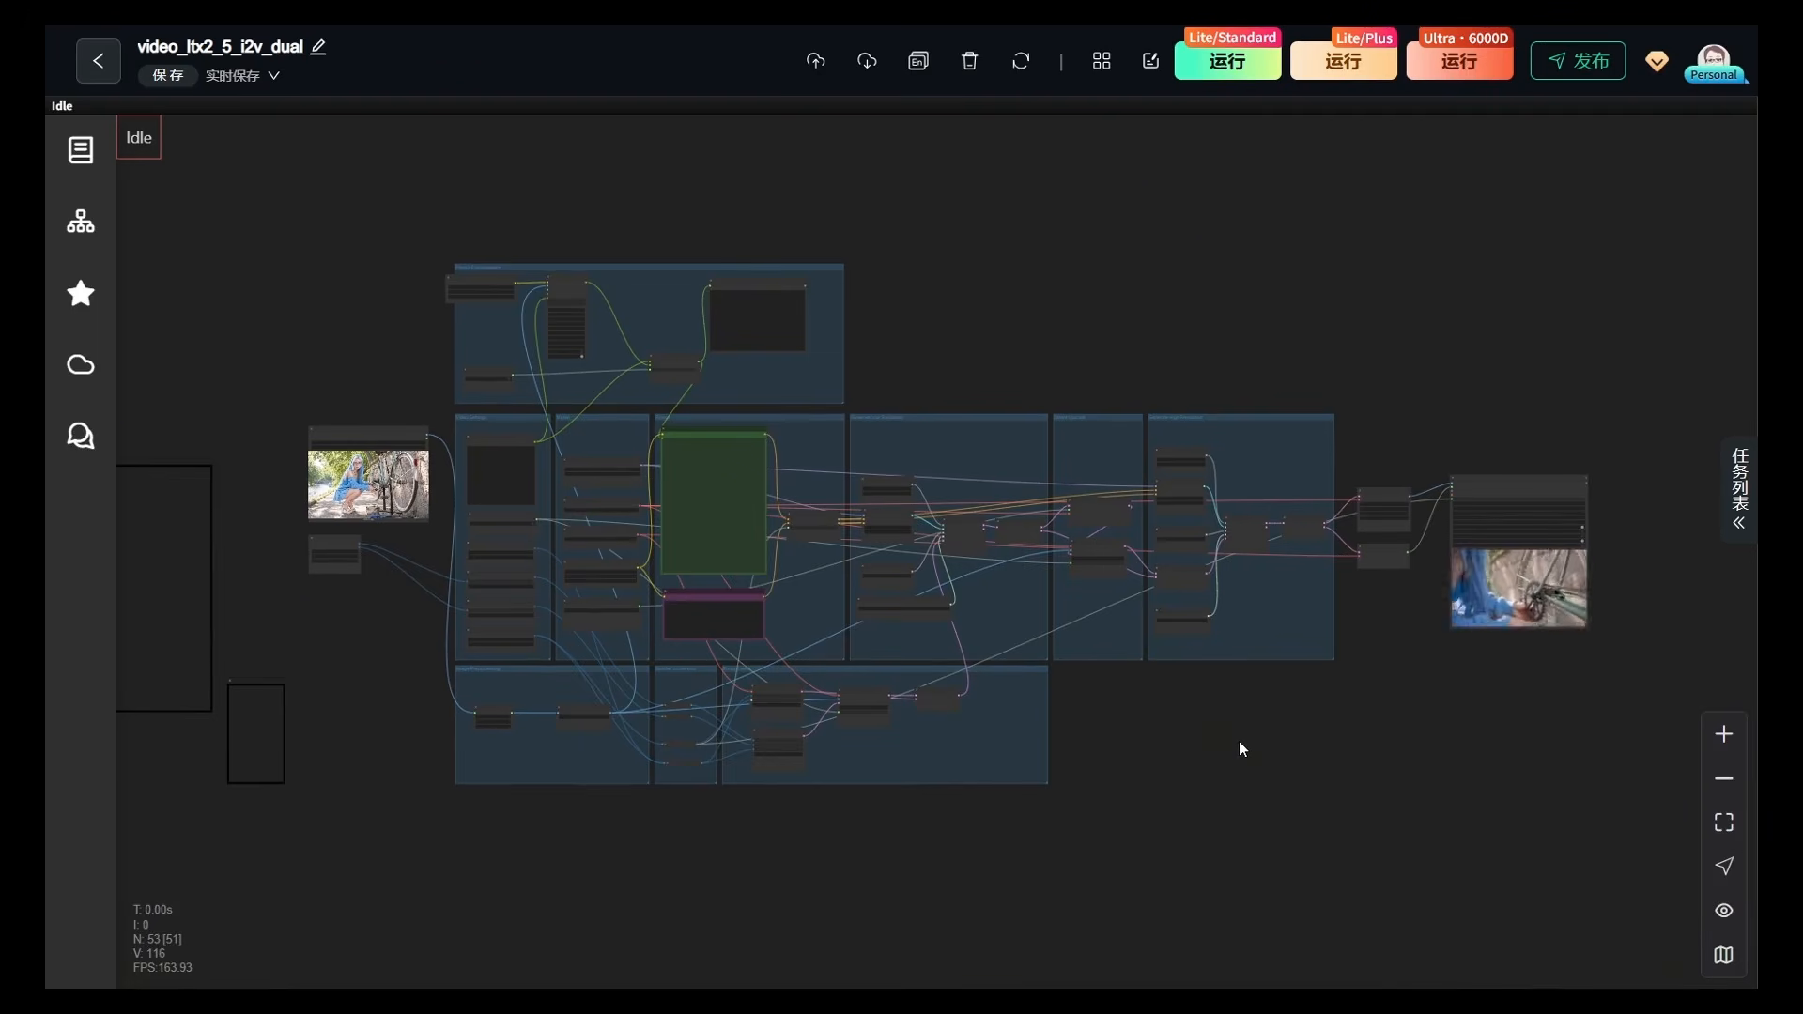
scroll(459, 604, "up", 4)
scroll(481, 352, "up", 17)
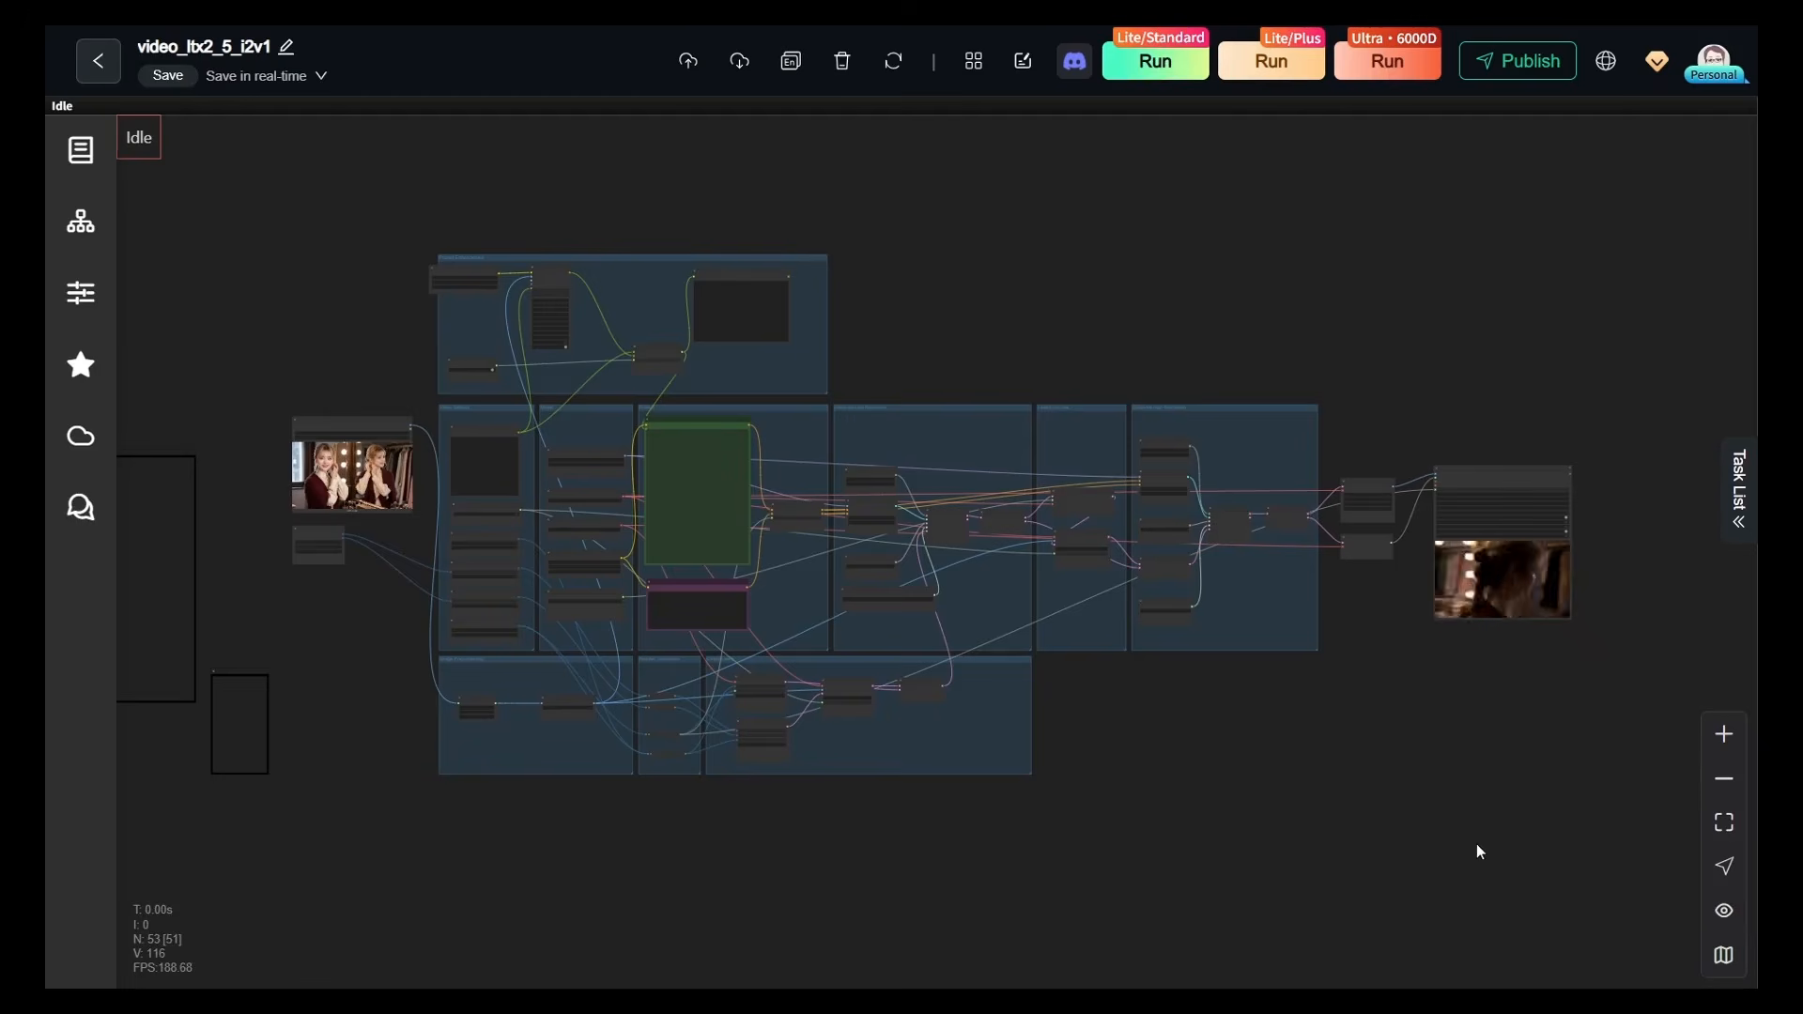
- Review the dressing-room Load First Frame image and read the backstage walk prompt in the video_ltx2_5_i2v1 workflow
scroll(1052, 901, "left", 5)
scroll(1077, 886, "up", 10)
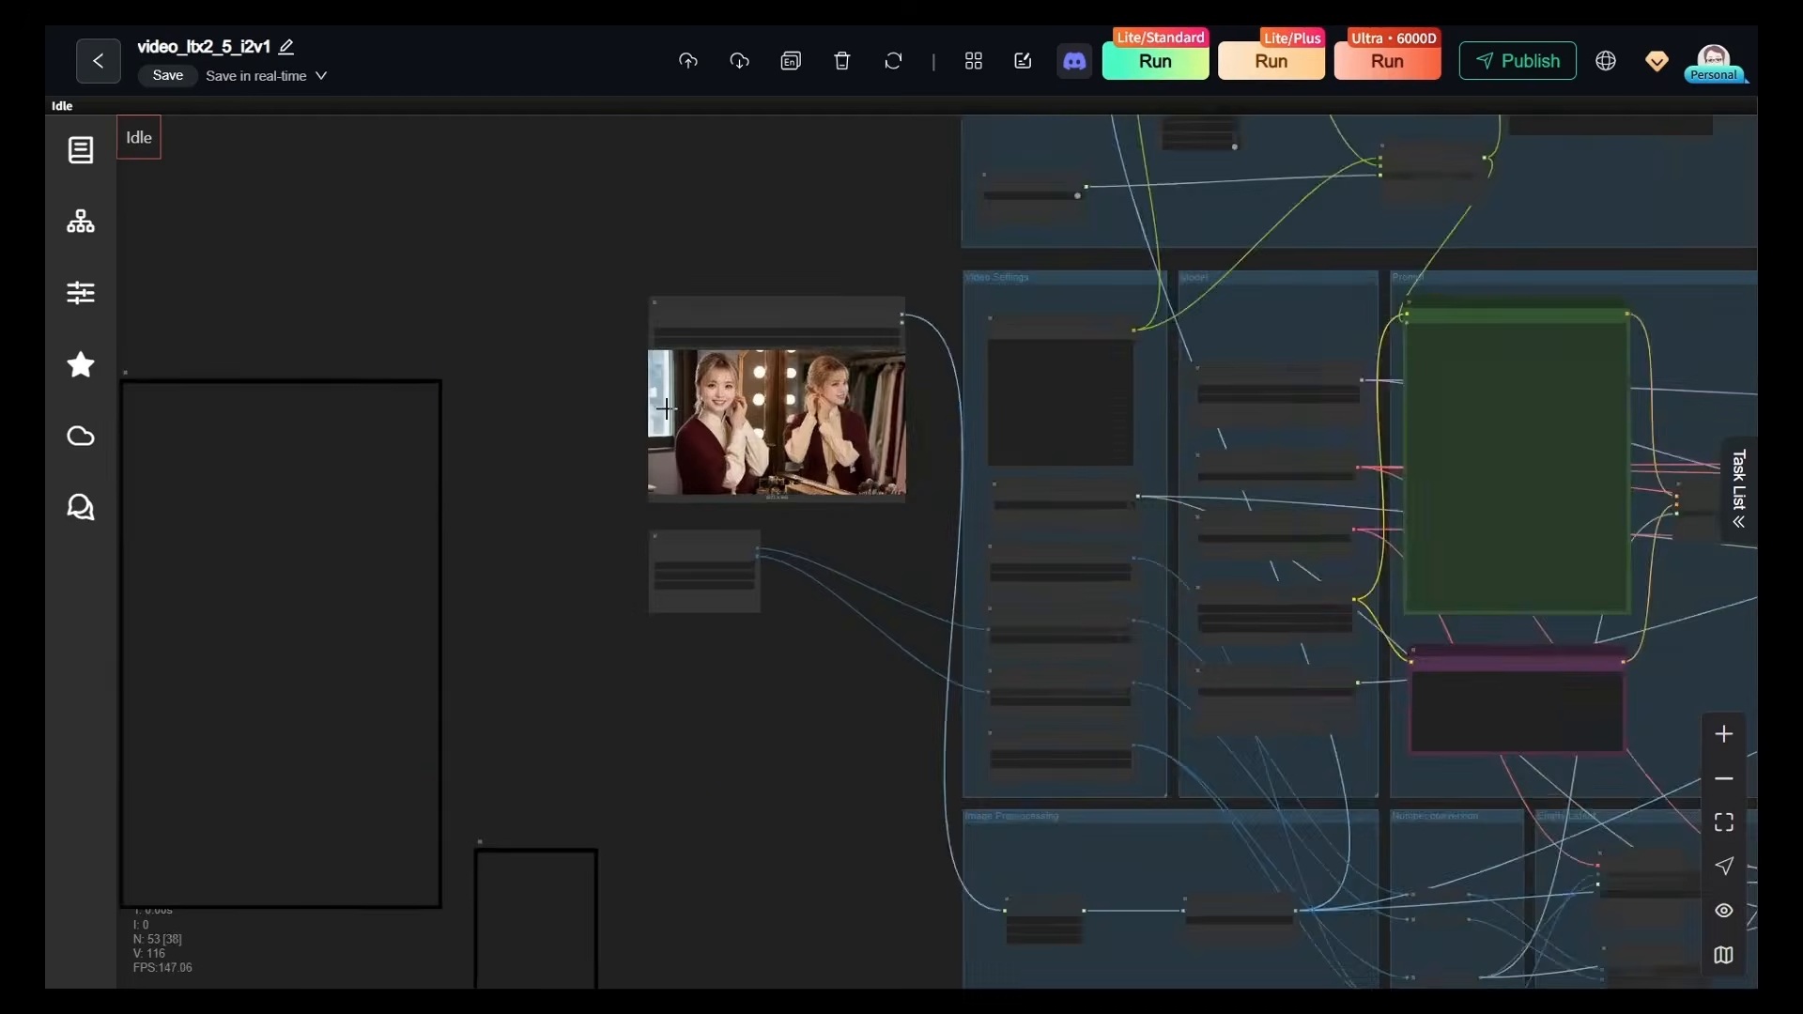
scroll(1064, 779, "up", 2)
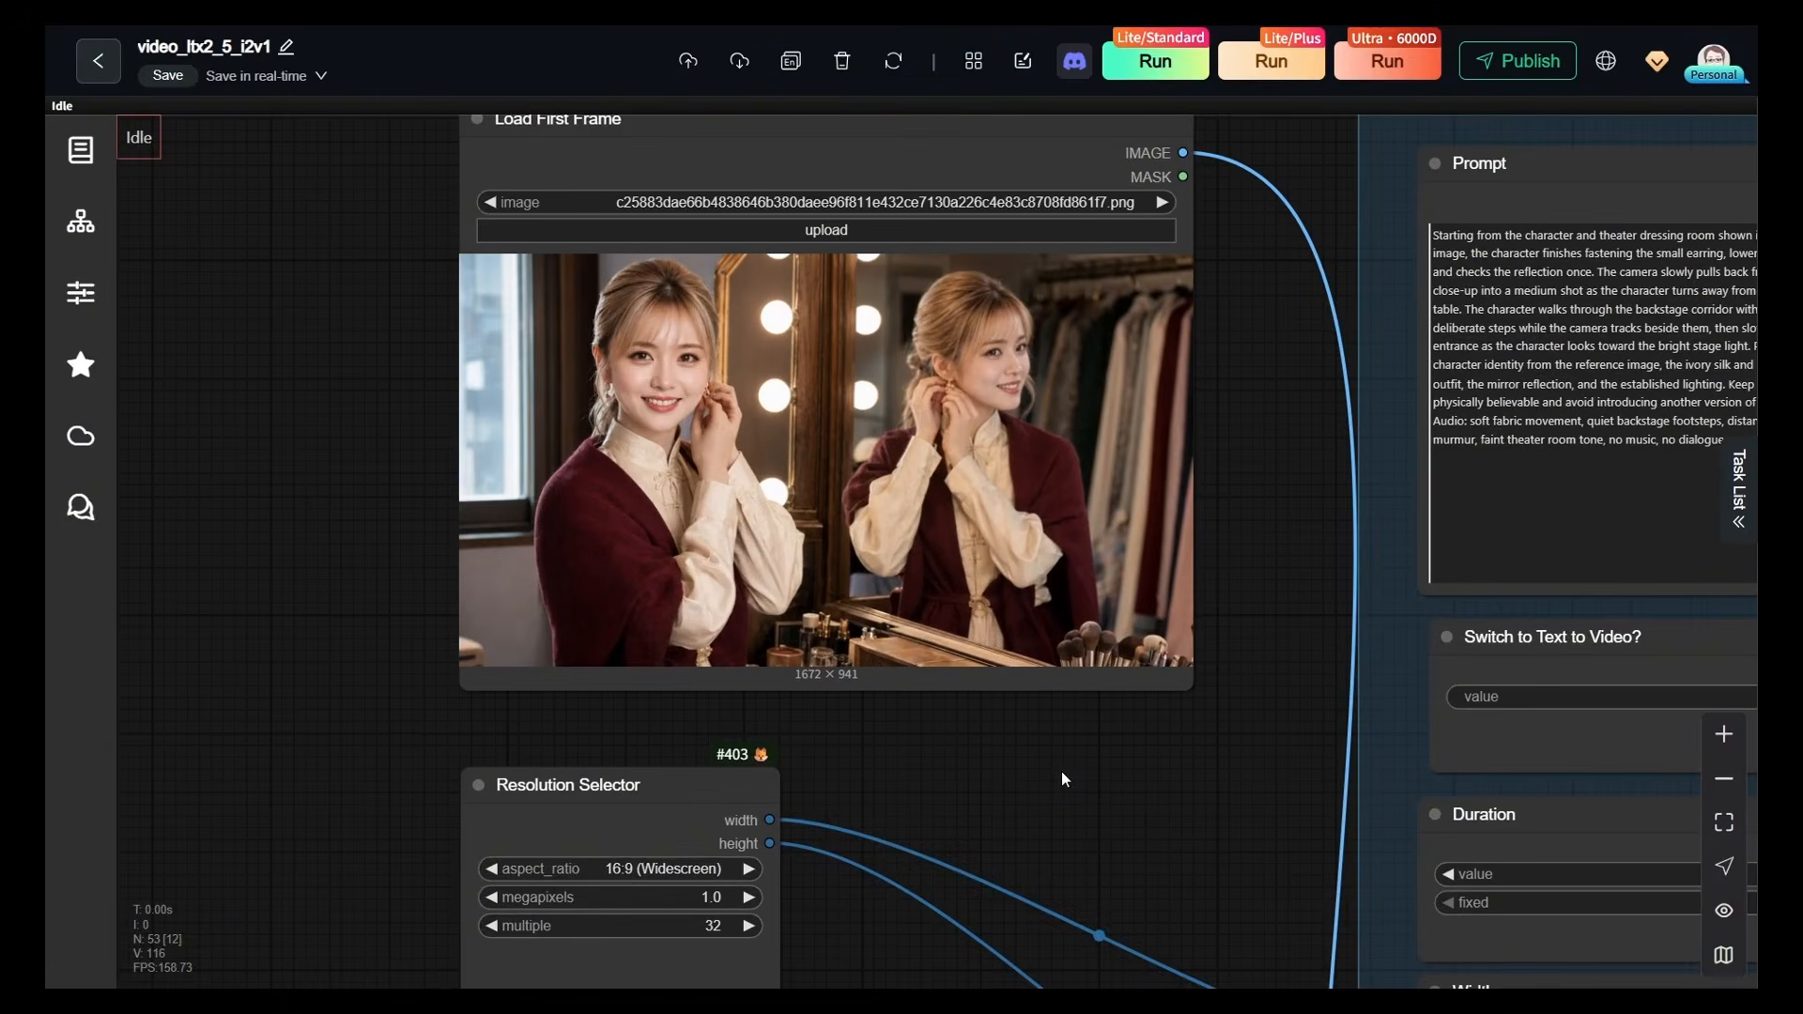
scroll(1064, 778, "down", 1)
scroll(1065, 779, "right", 7)
scroll(1169, 461, "up", 3)
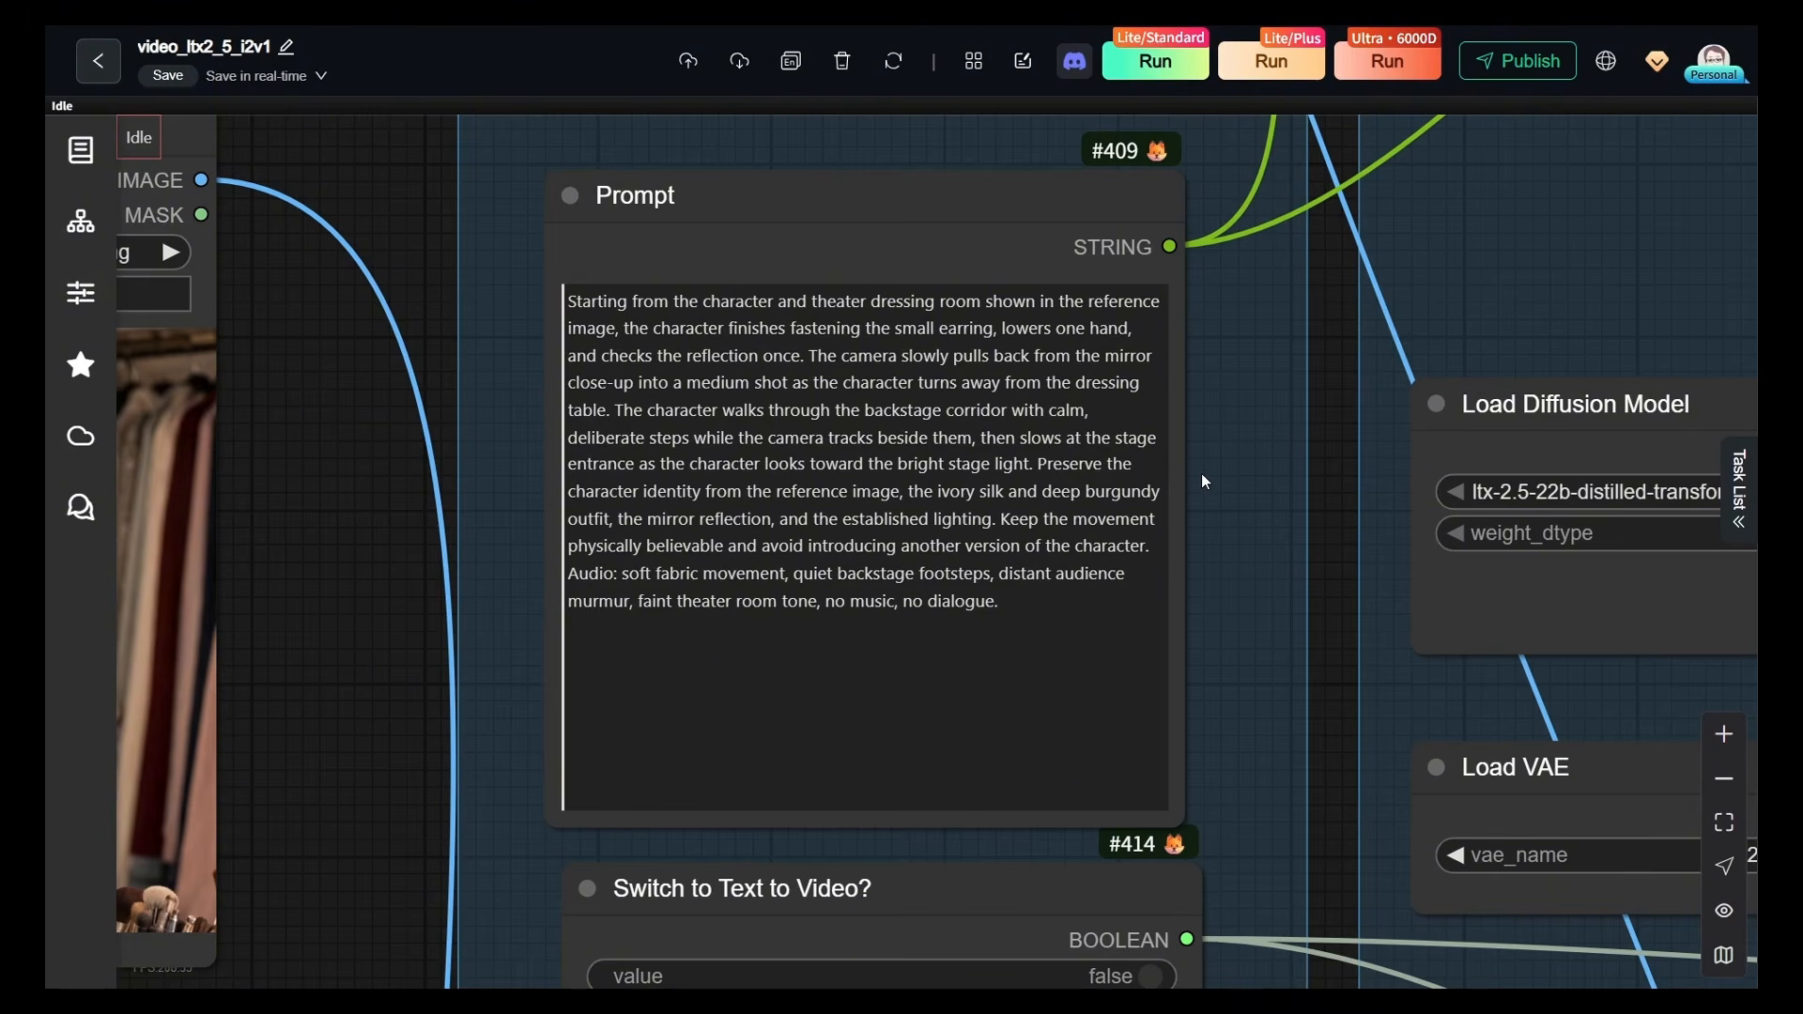
- View the generated dressing-room clip in the output node of the video_ltx2_5_i2v1 workflow
scroll(1200, 465, "down", 6)
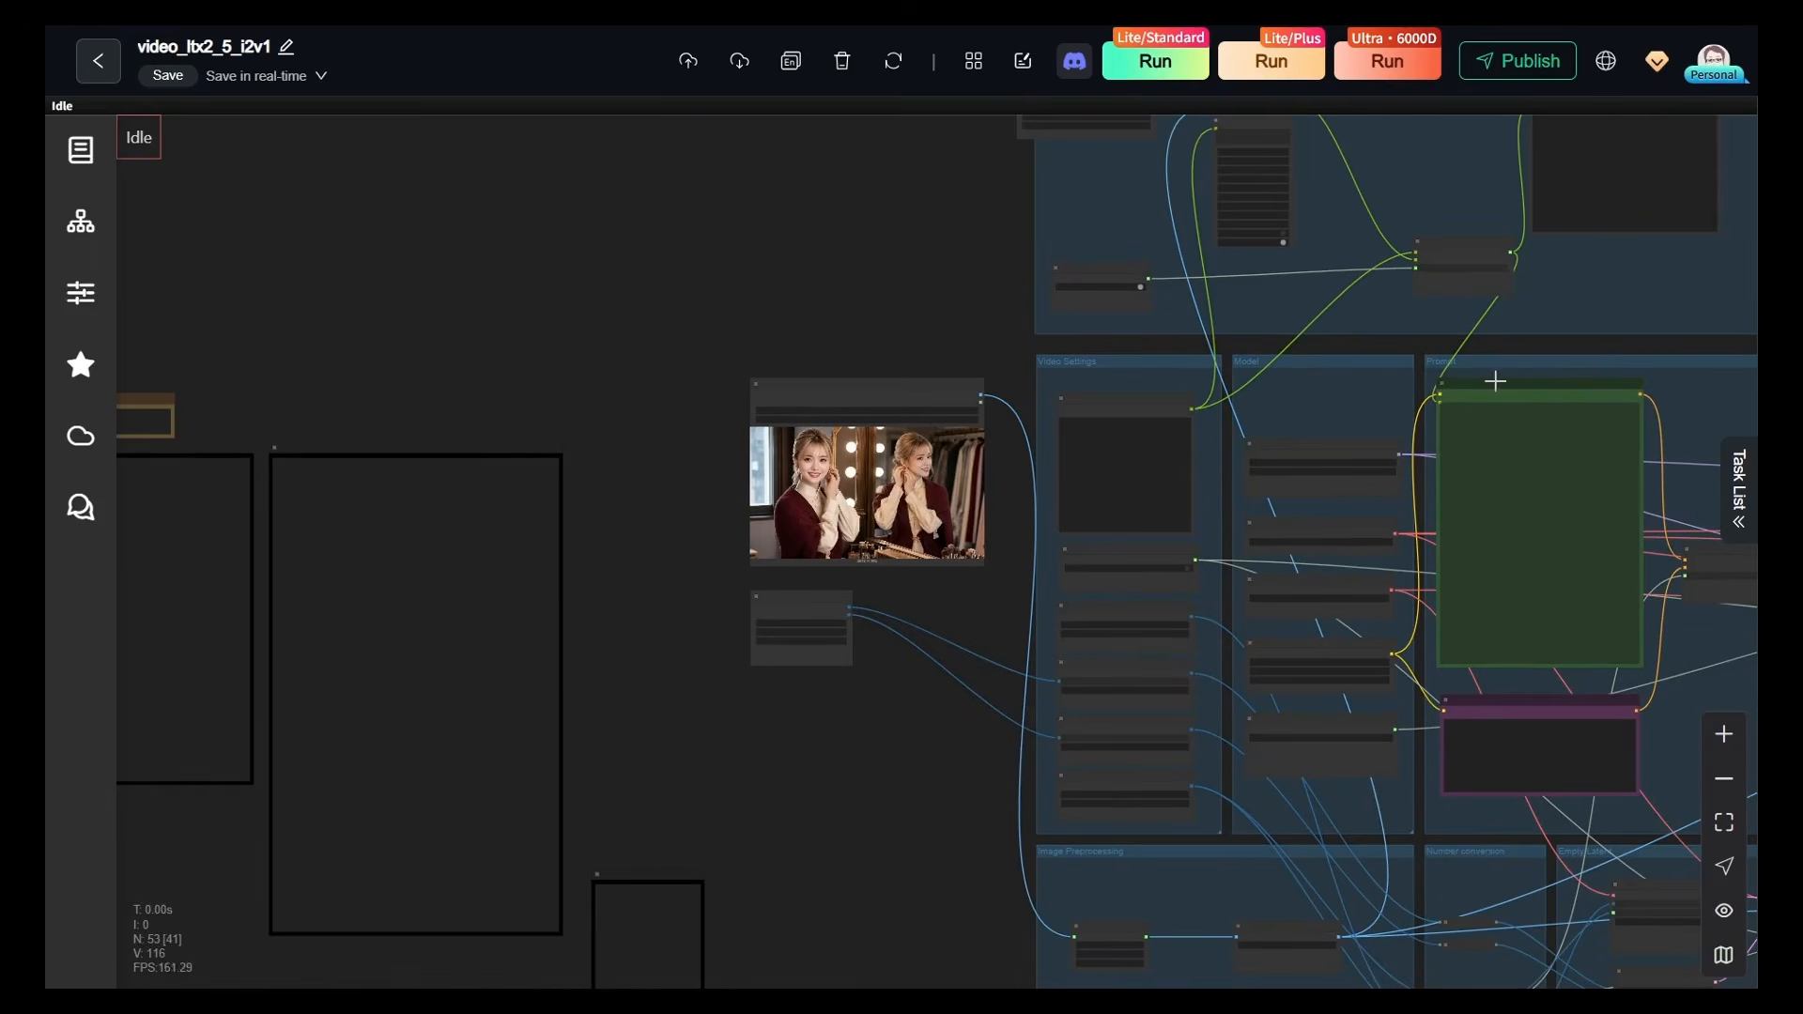
scroll(1591, 355, "right", 10)
scroll(1444, 481, "up", 10)
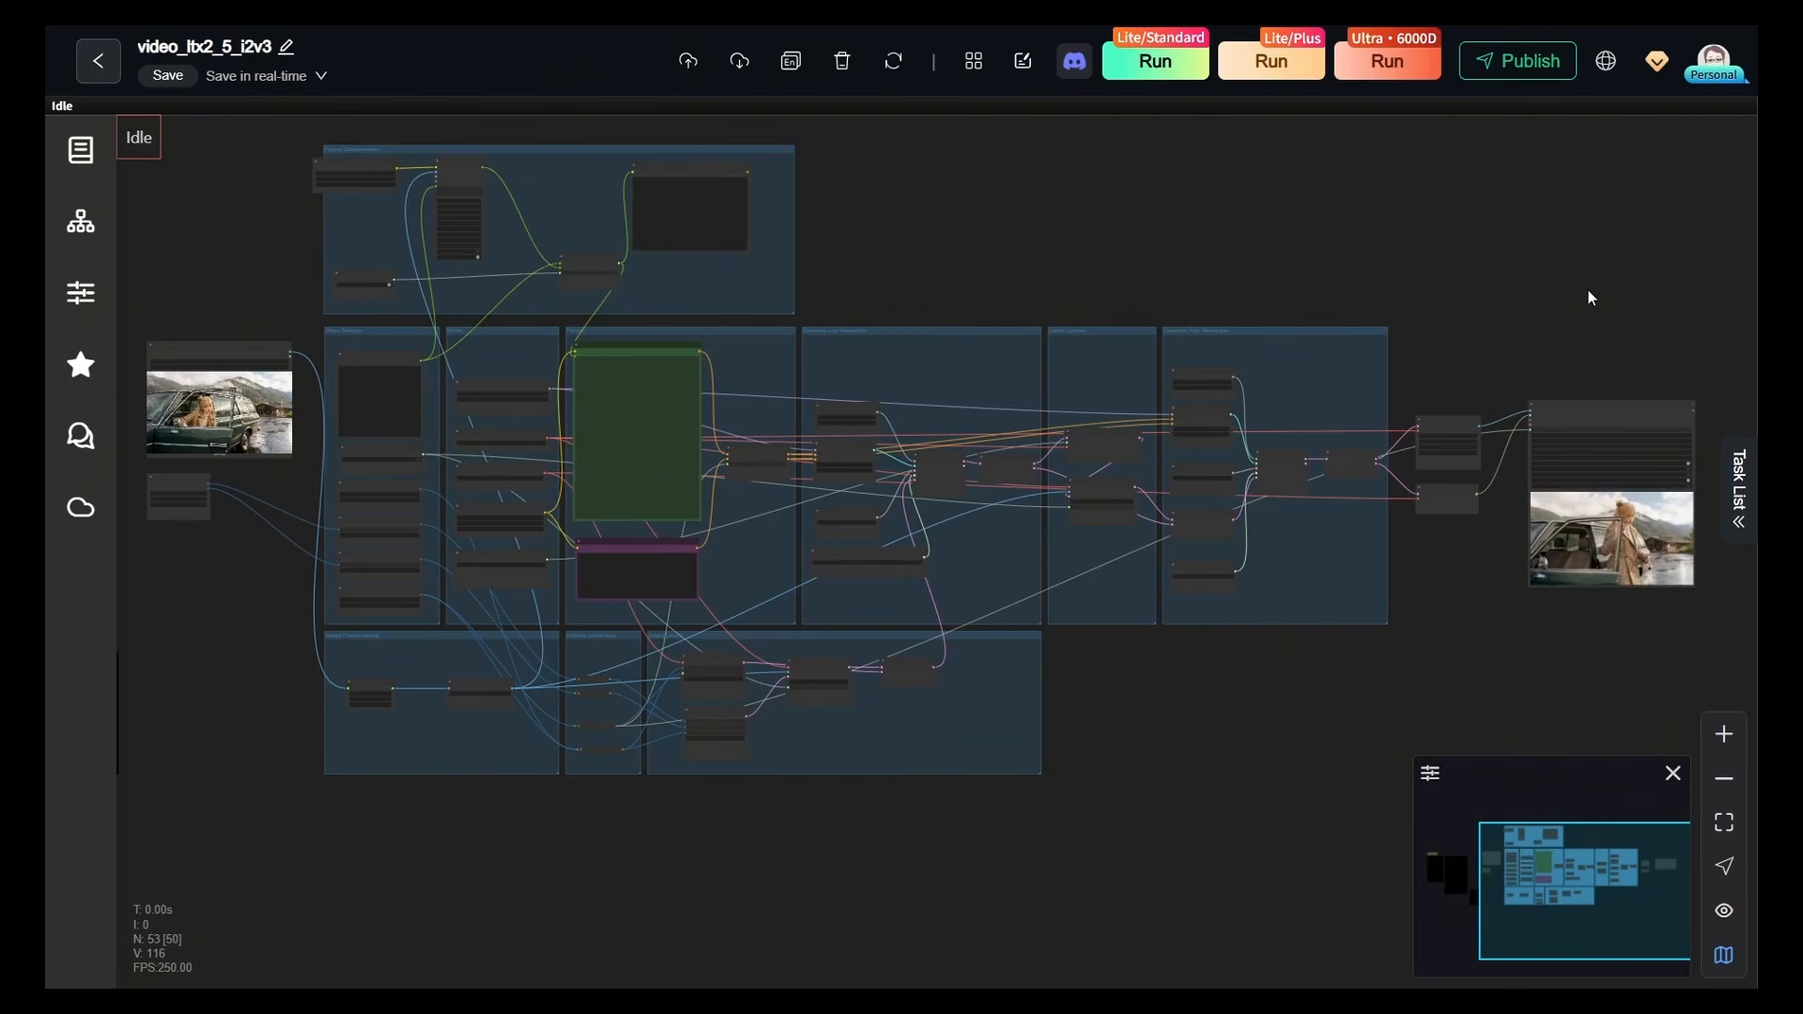
- Review the station wagon Load First Frame image and the Chinese prompt in the video_ltx2_5_i2v3 workflow
left_click_drag(320, 453, 640, 495)
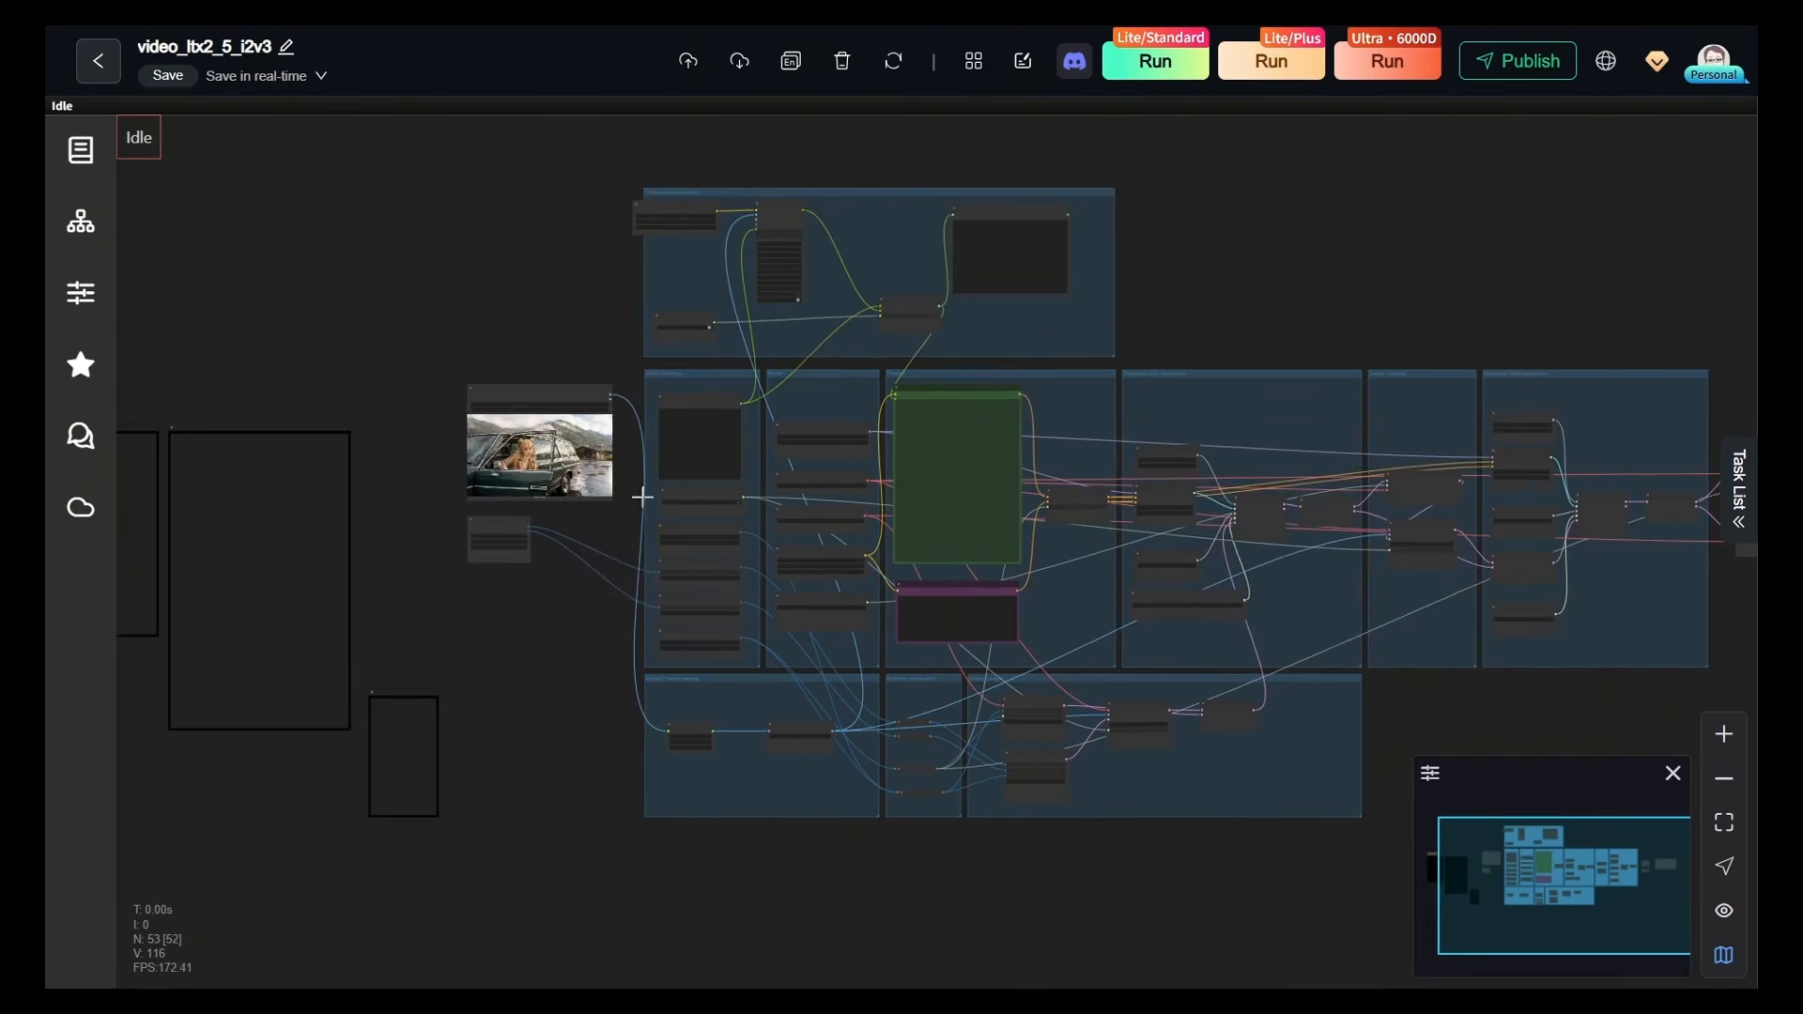
scroll(467, 421, "up", 9)
scroll(536, 424, "up", 5)
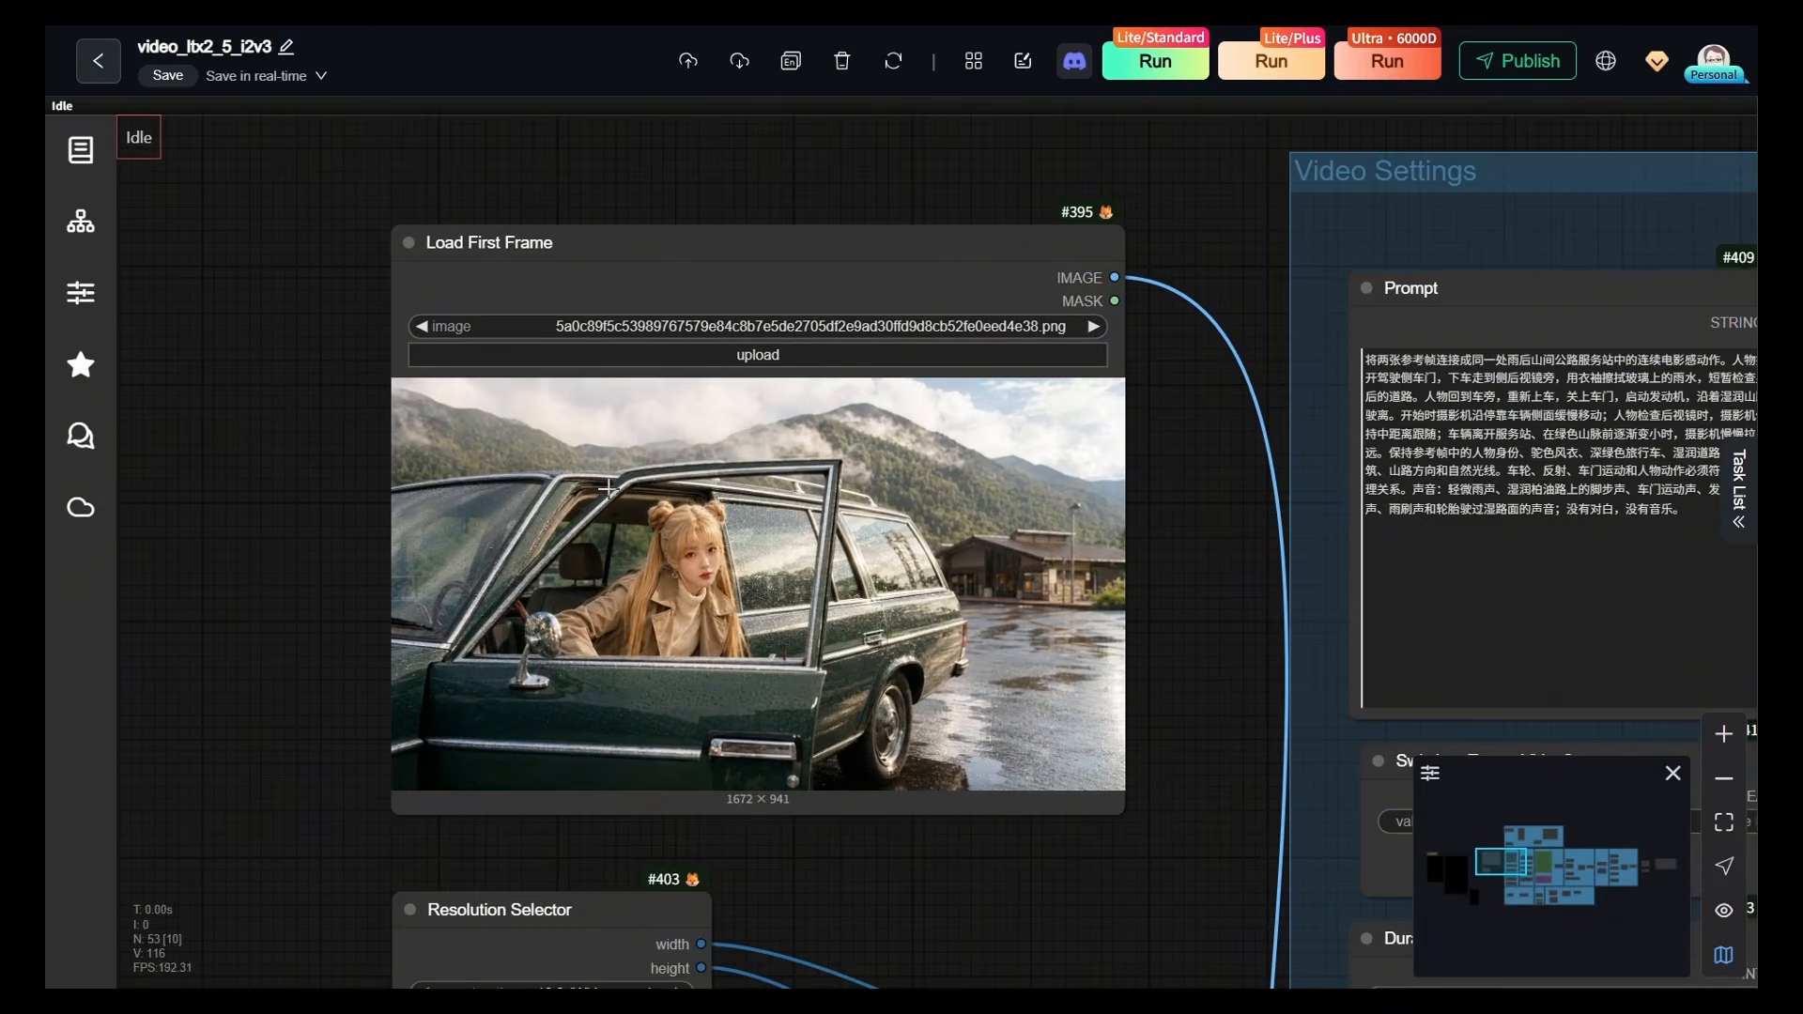
key("period")
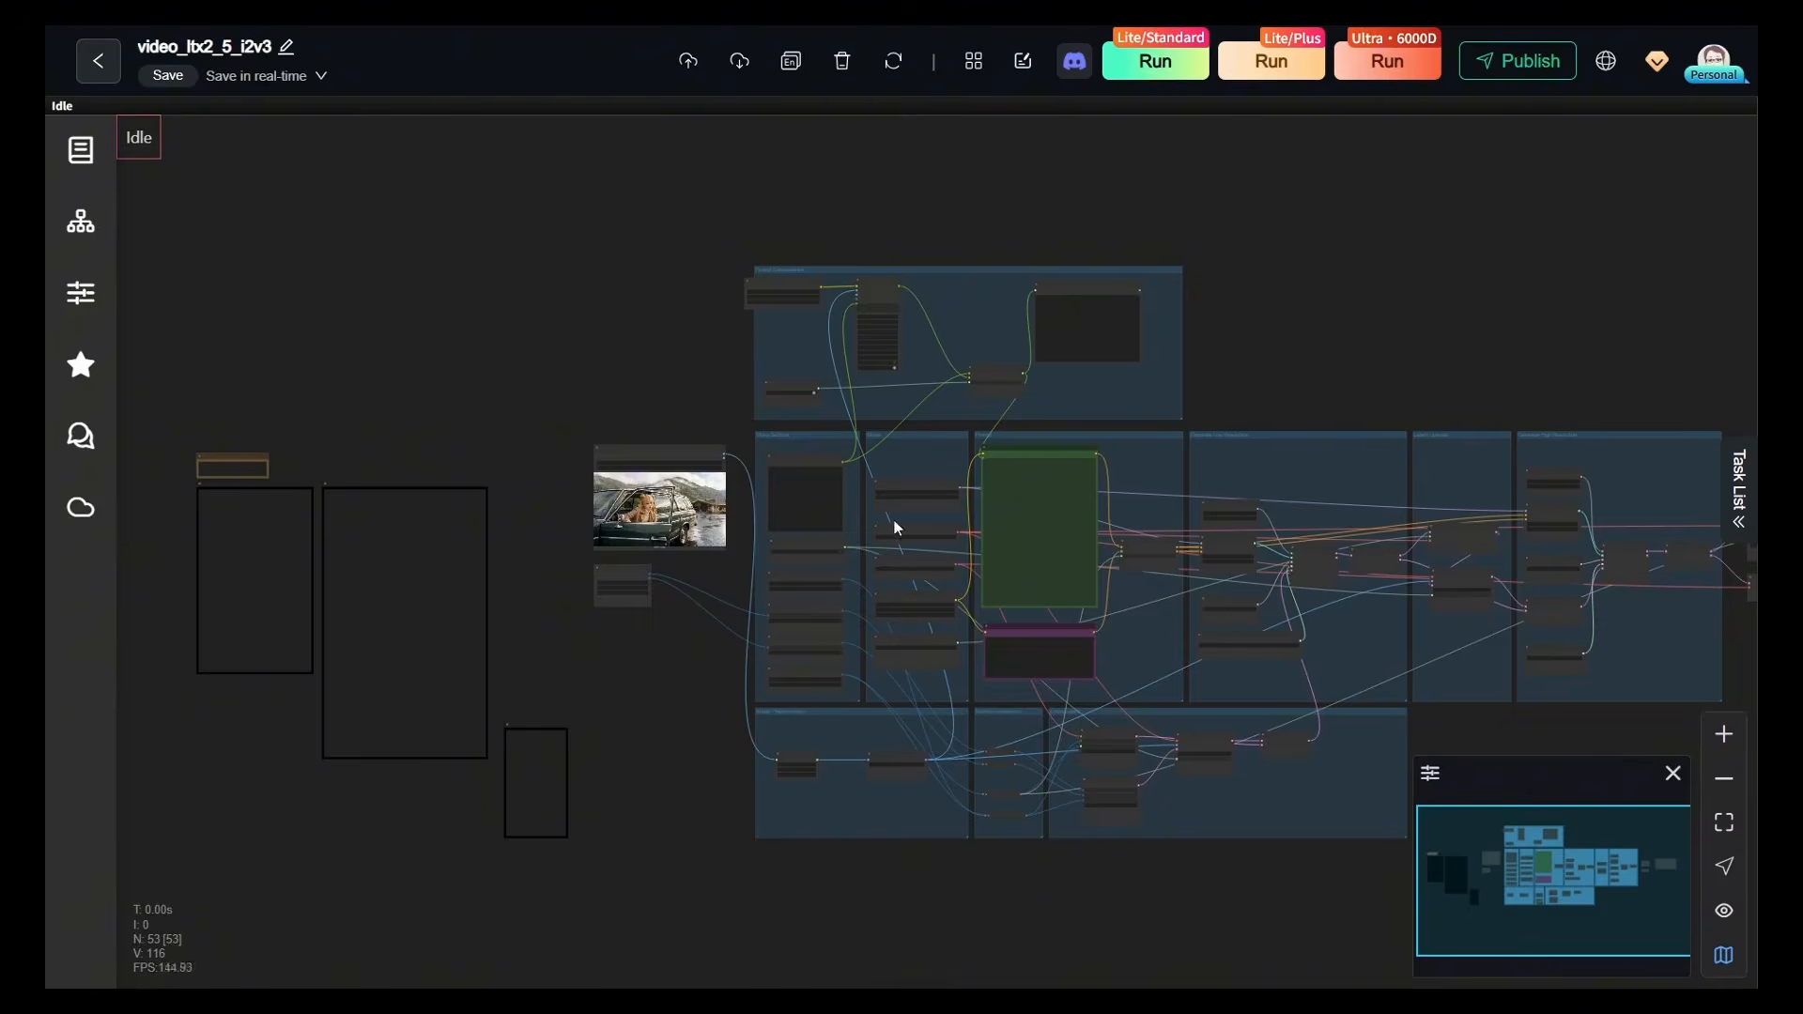
scroll(897, 529, "up", 10)
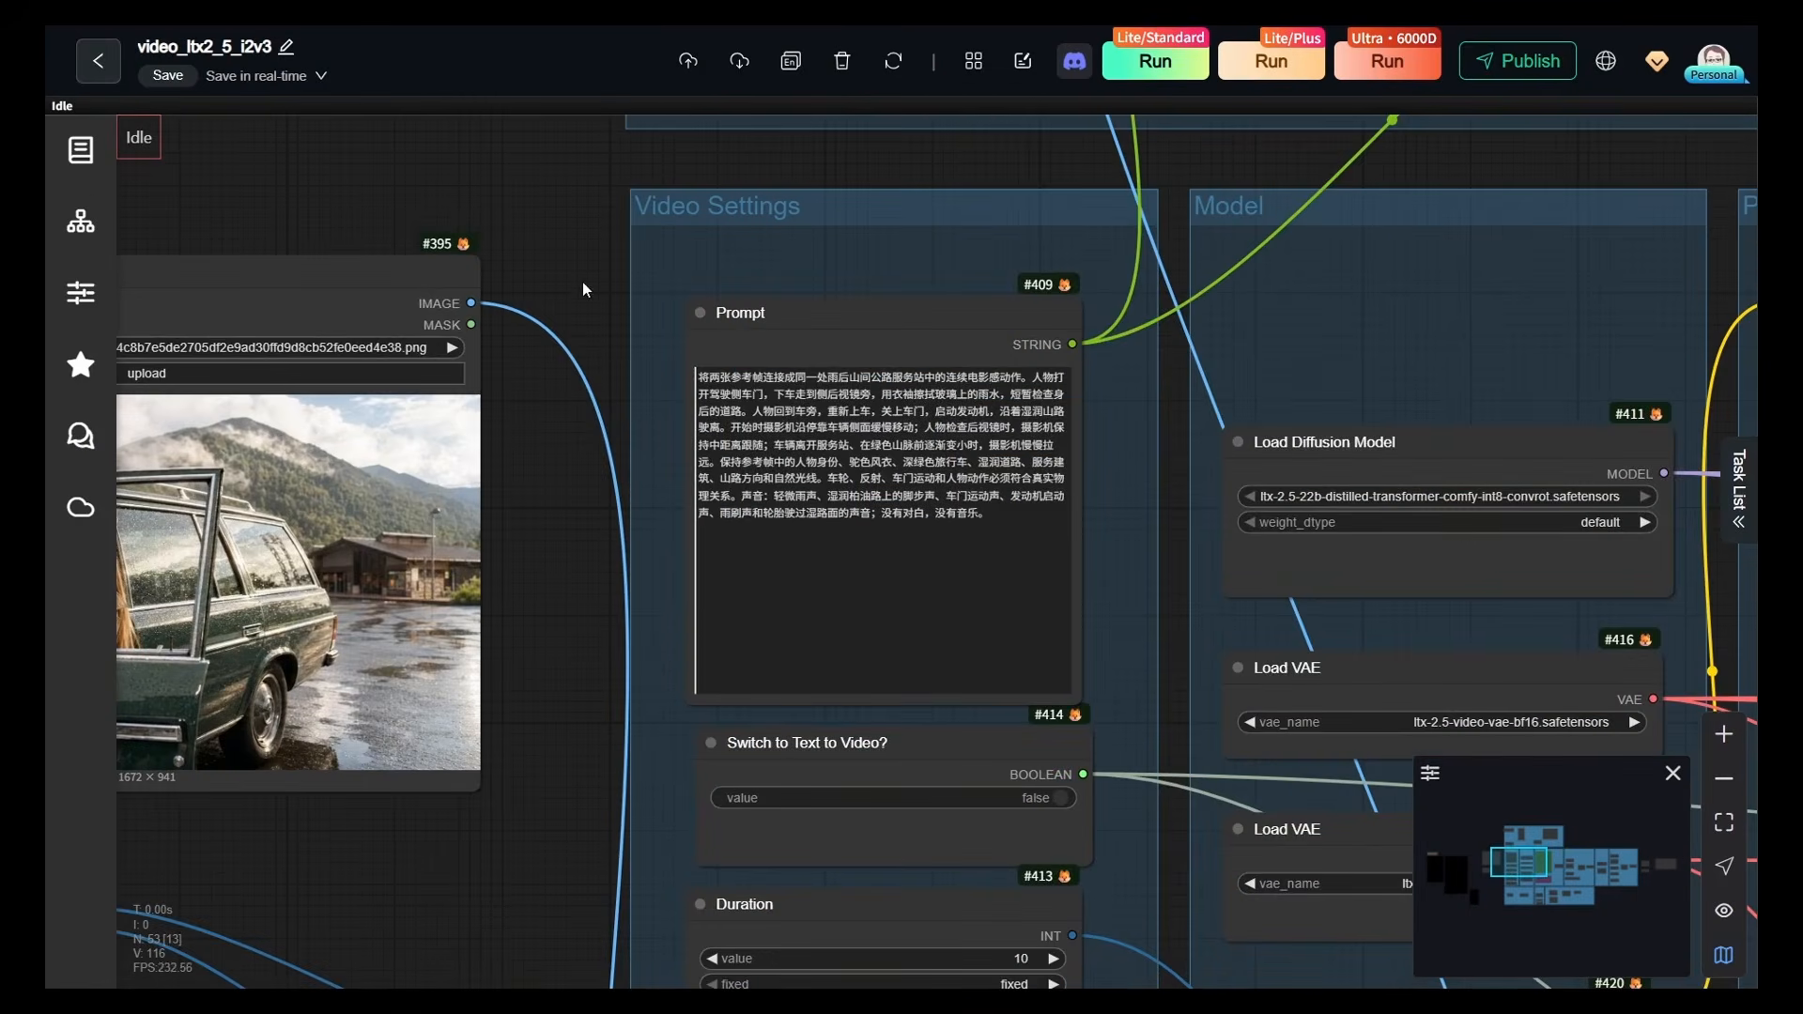
- View the generated station wagon clip in the output node of the video_ltx2_5_i2v3 workflow
scroll(586, 212, "down", 8)
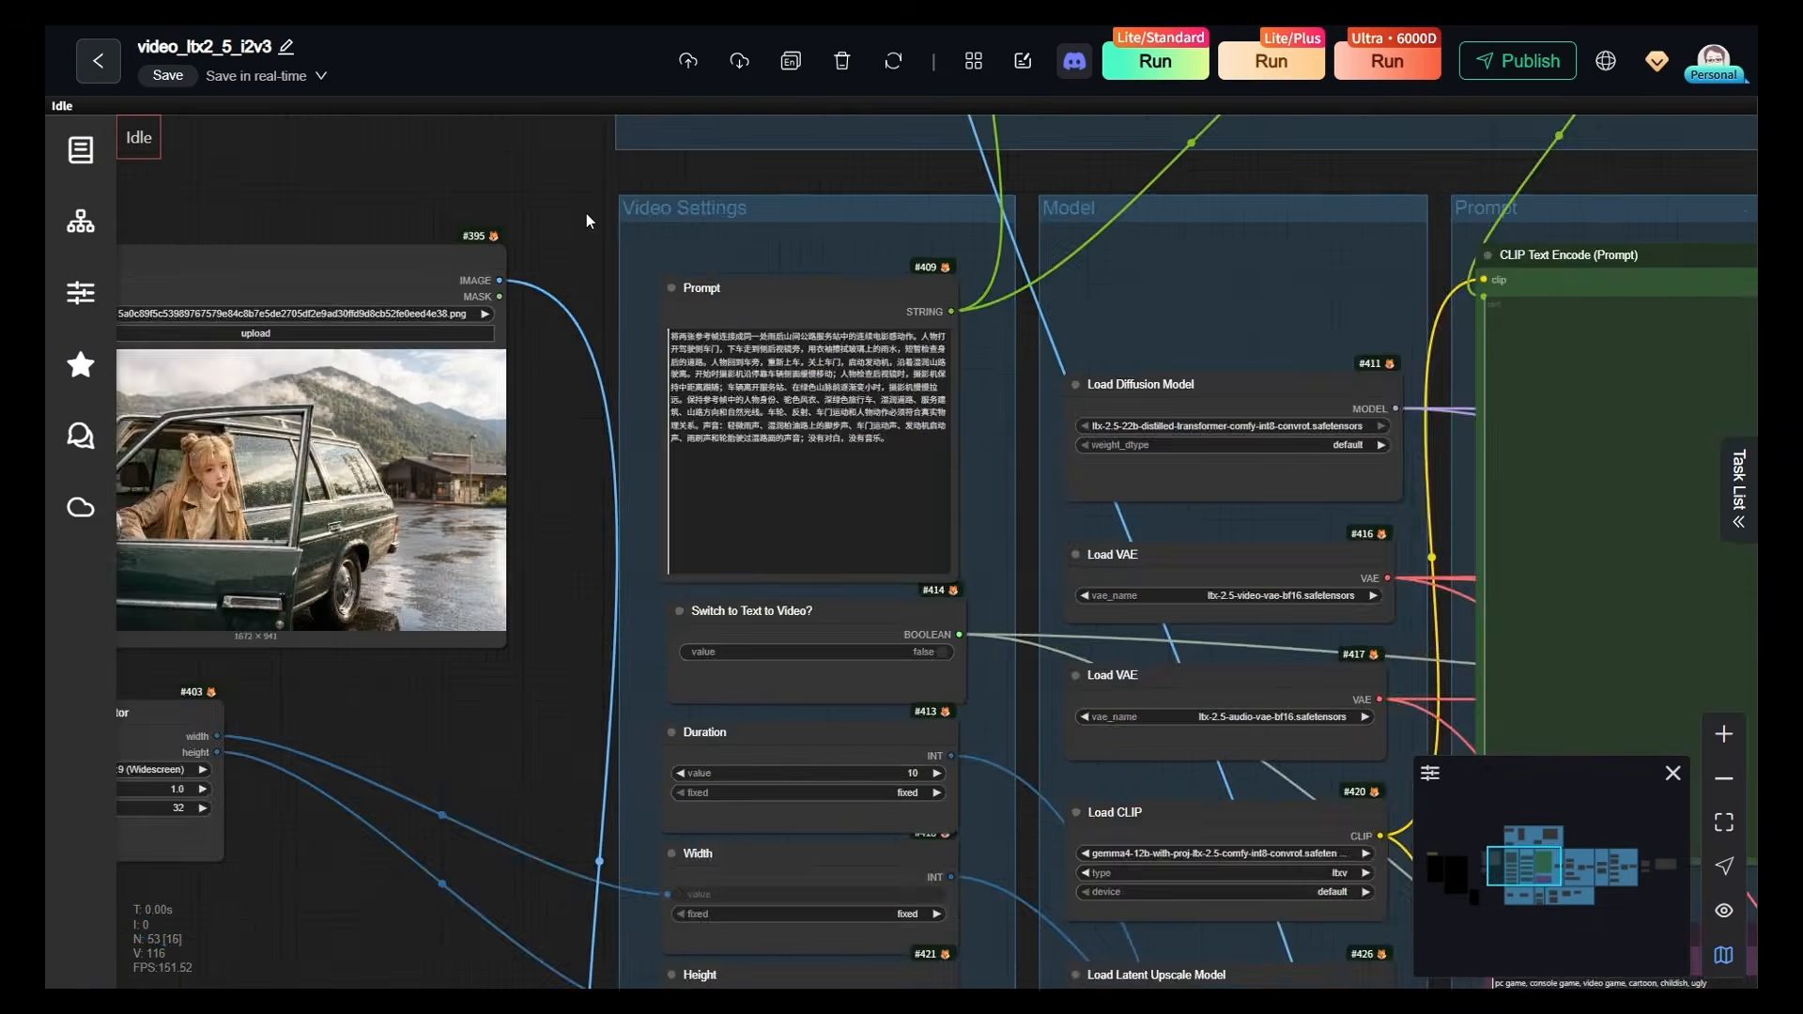
left_click_drag(1626, 183, 604, 169)
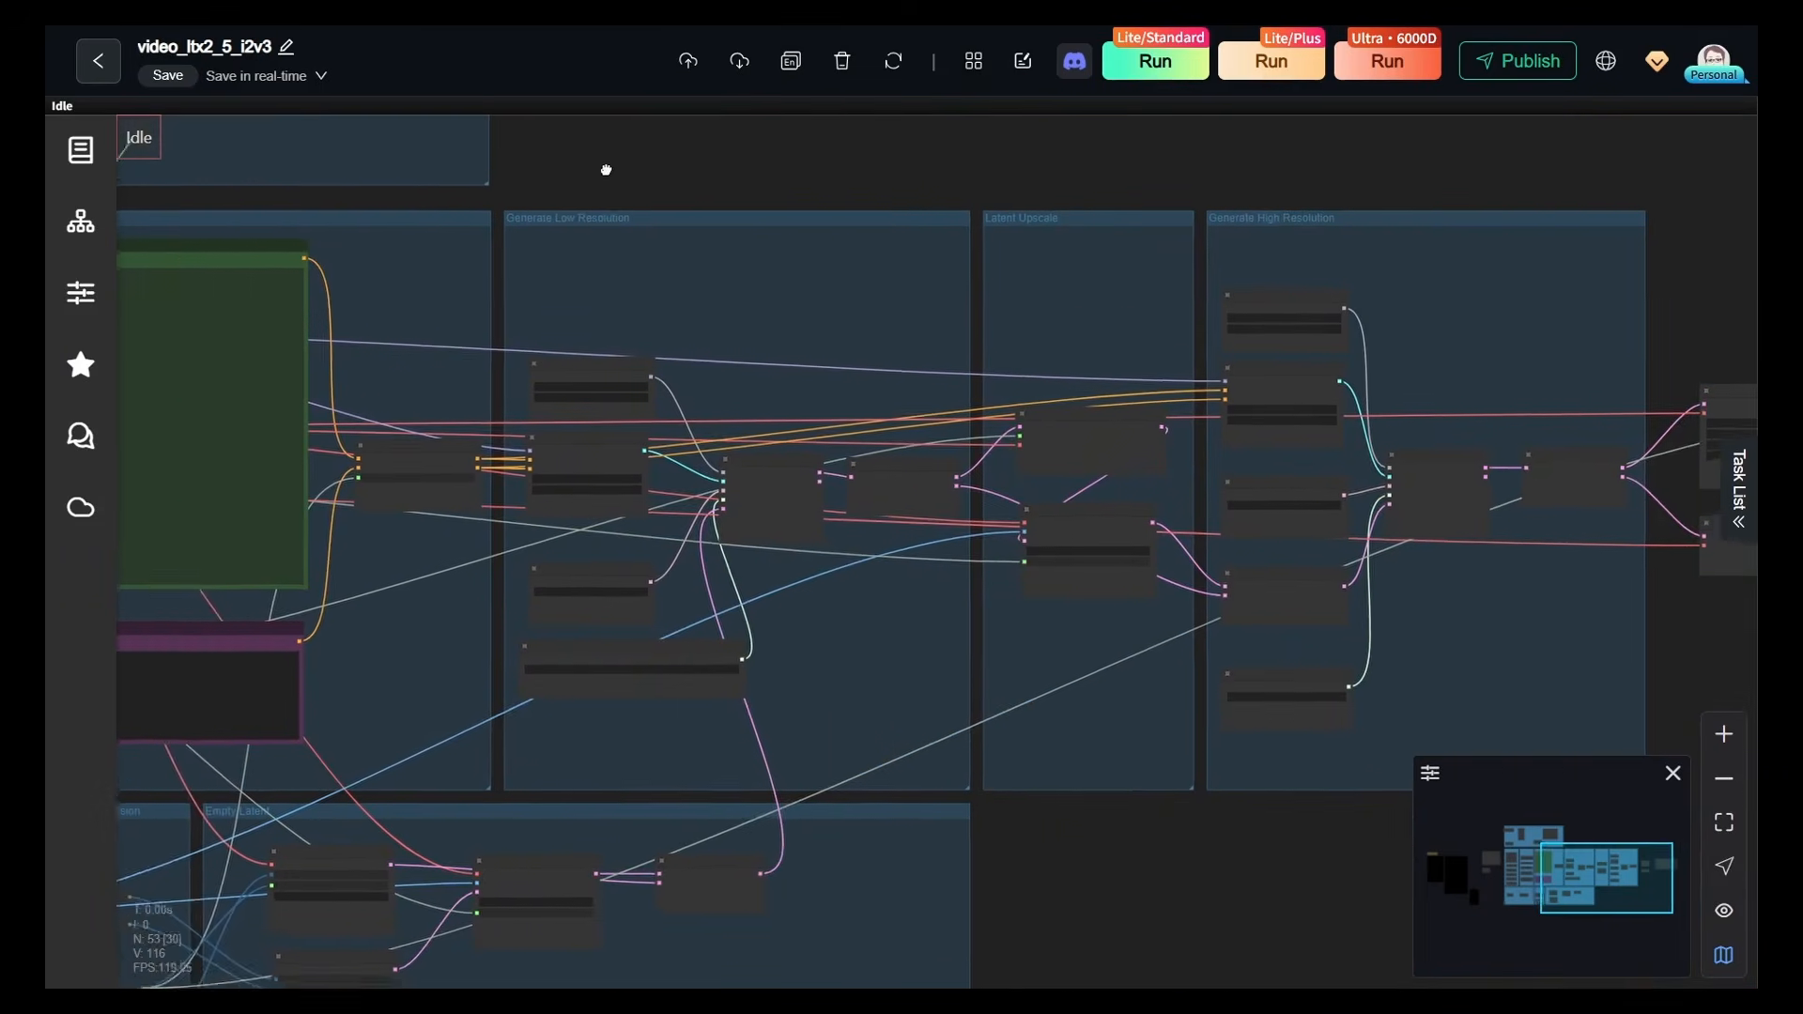
scroll(1465, 282, "up", 10)
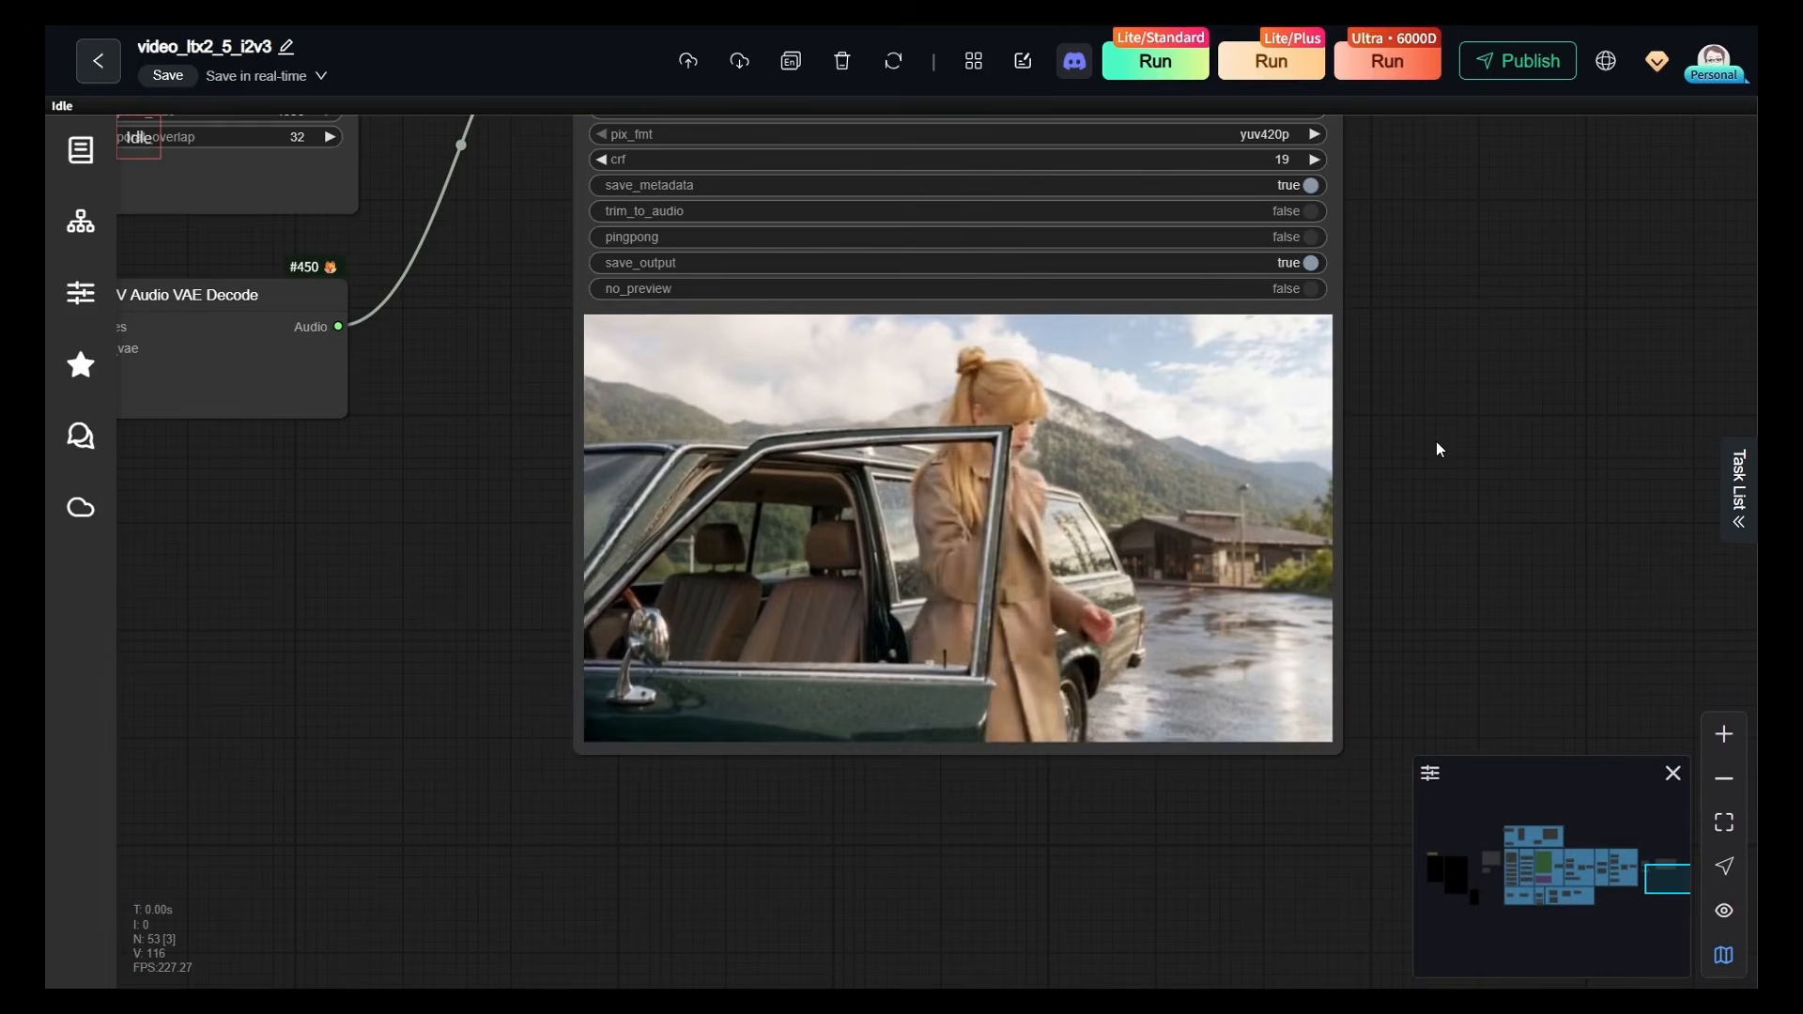